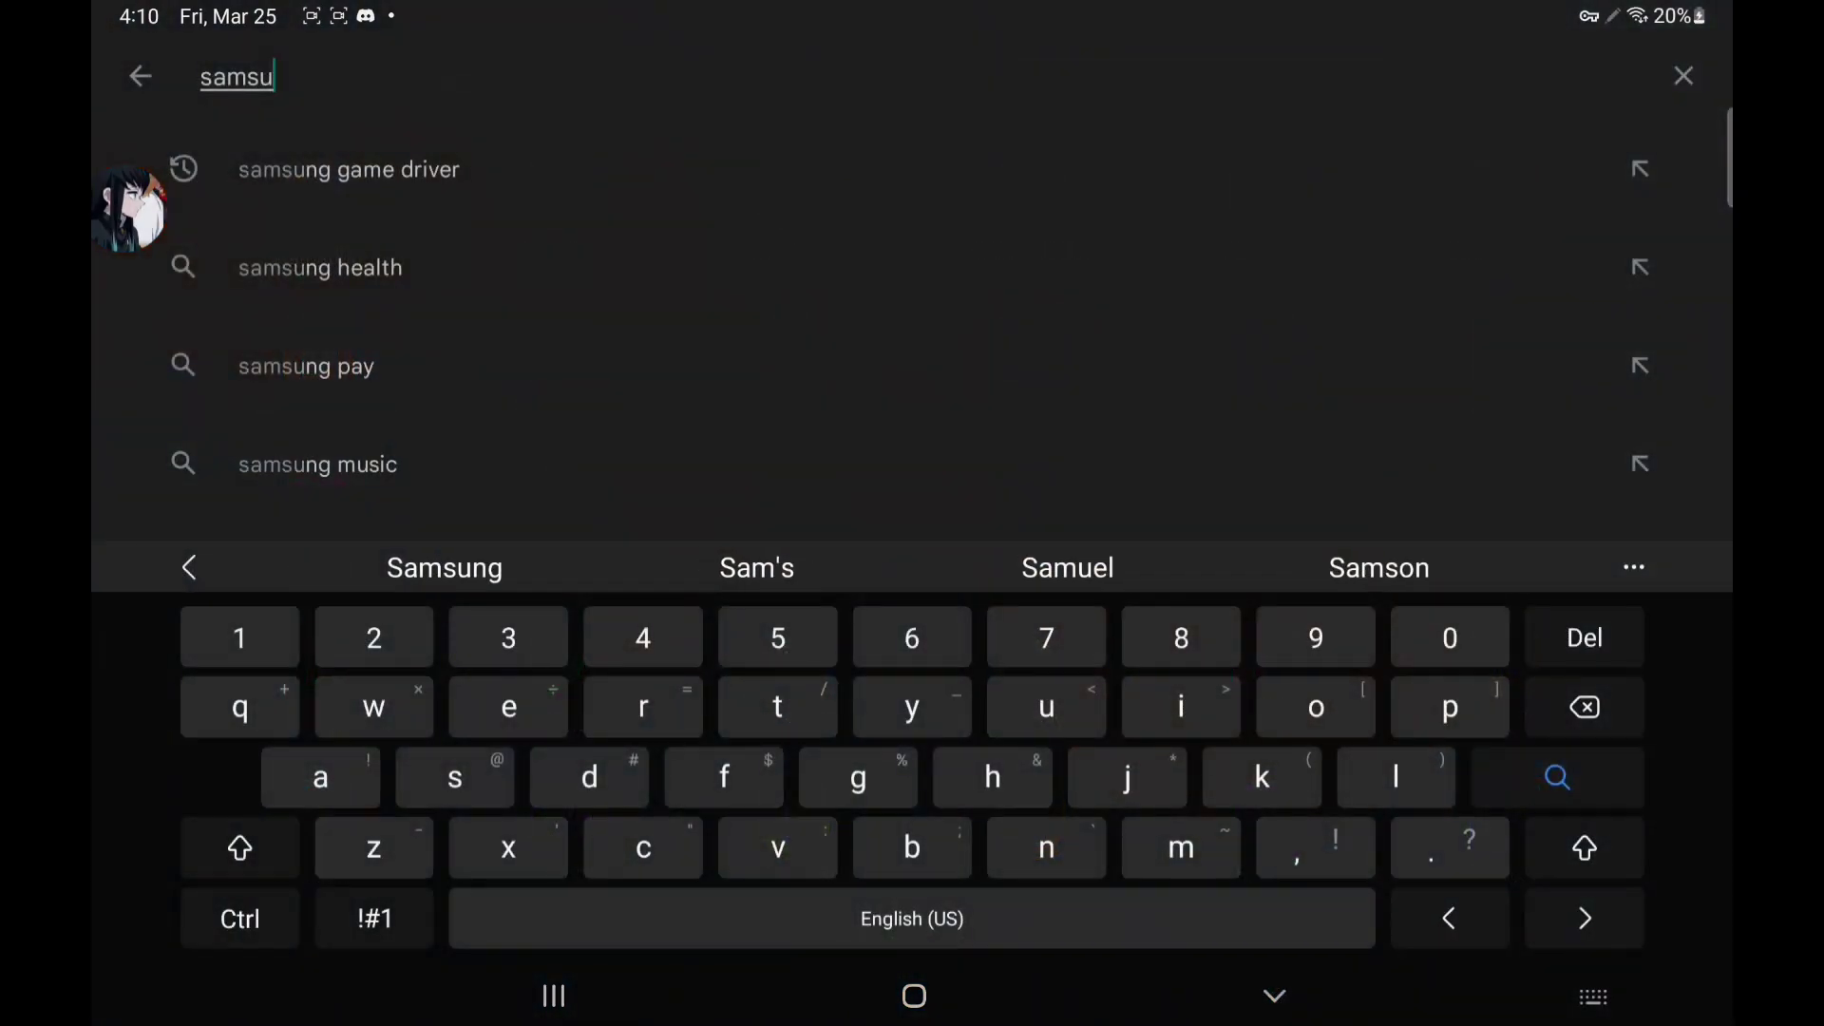
pyautogui.write('ng game')
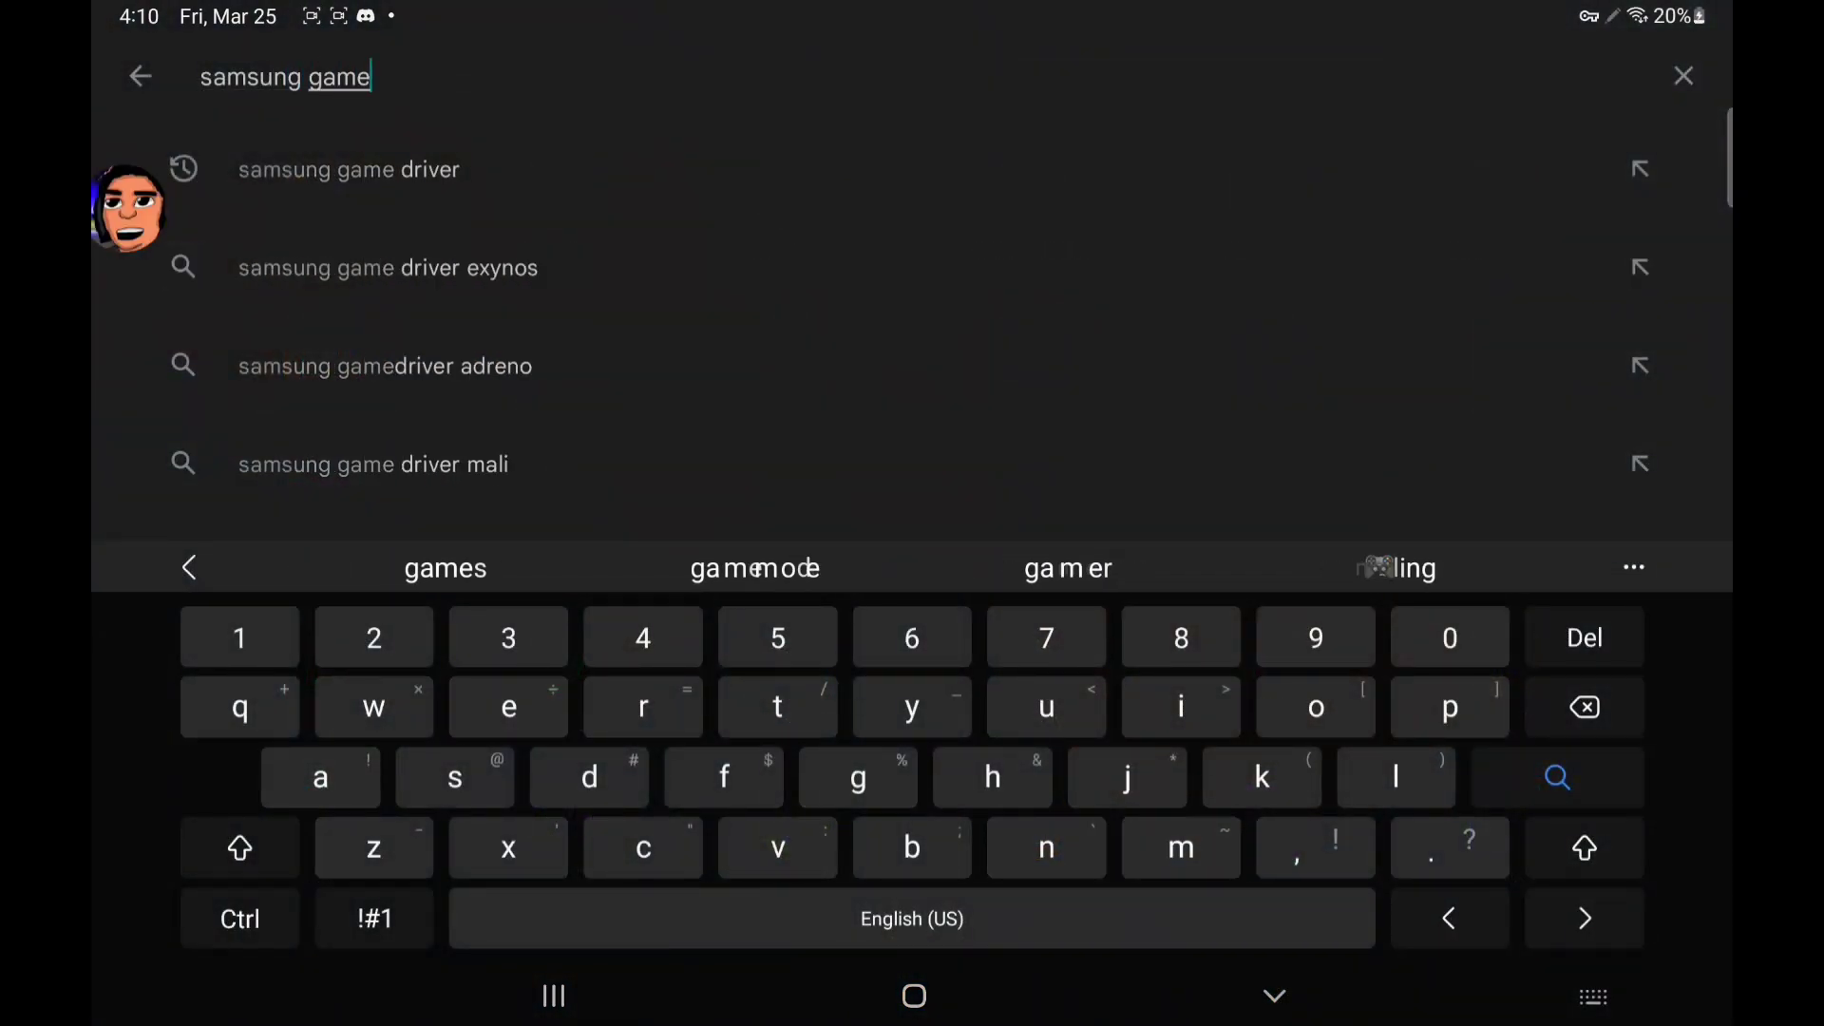
pyautogui.write(' drive')
# Search 'samsung game driver' and install Samsung GameDriver - Adreno (S20/N20).
pyautogui.click(350, 169)
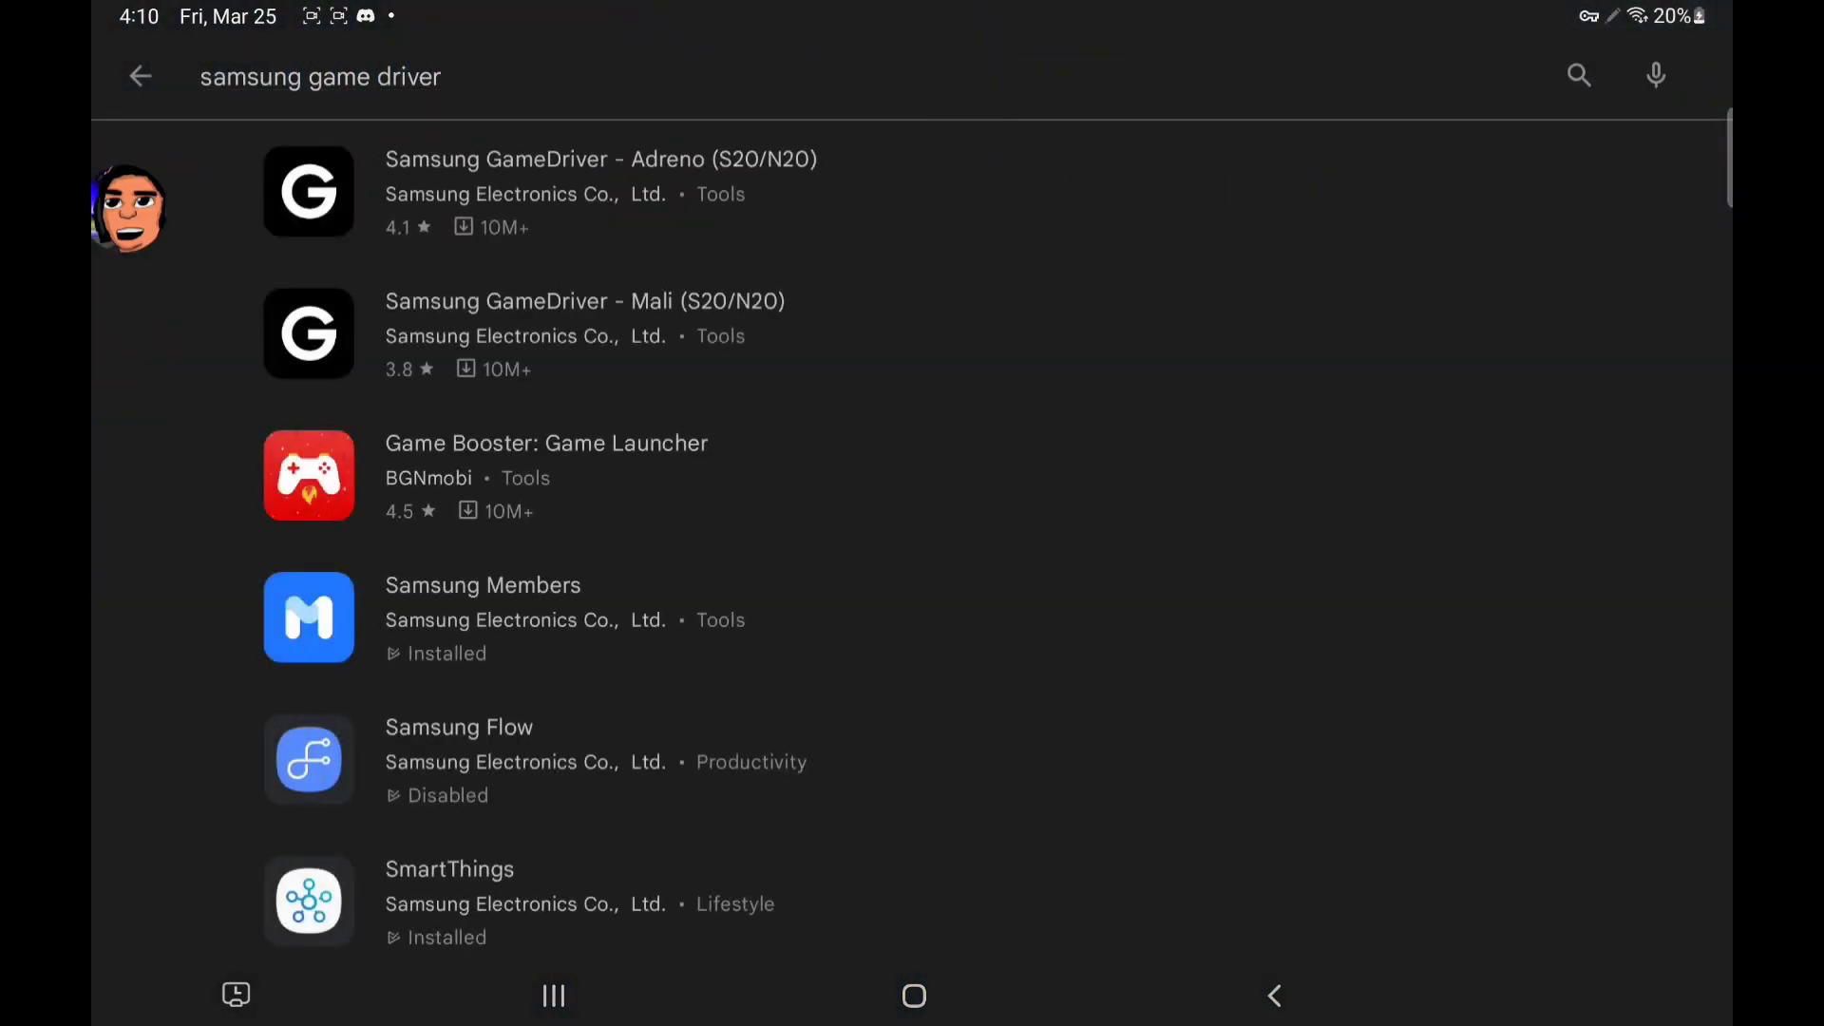
pyautogui.click(571, 160)
pyautogui.click(1386, 198)
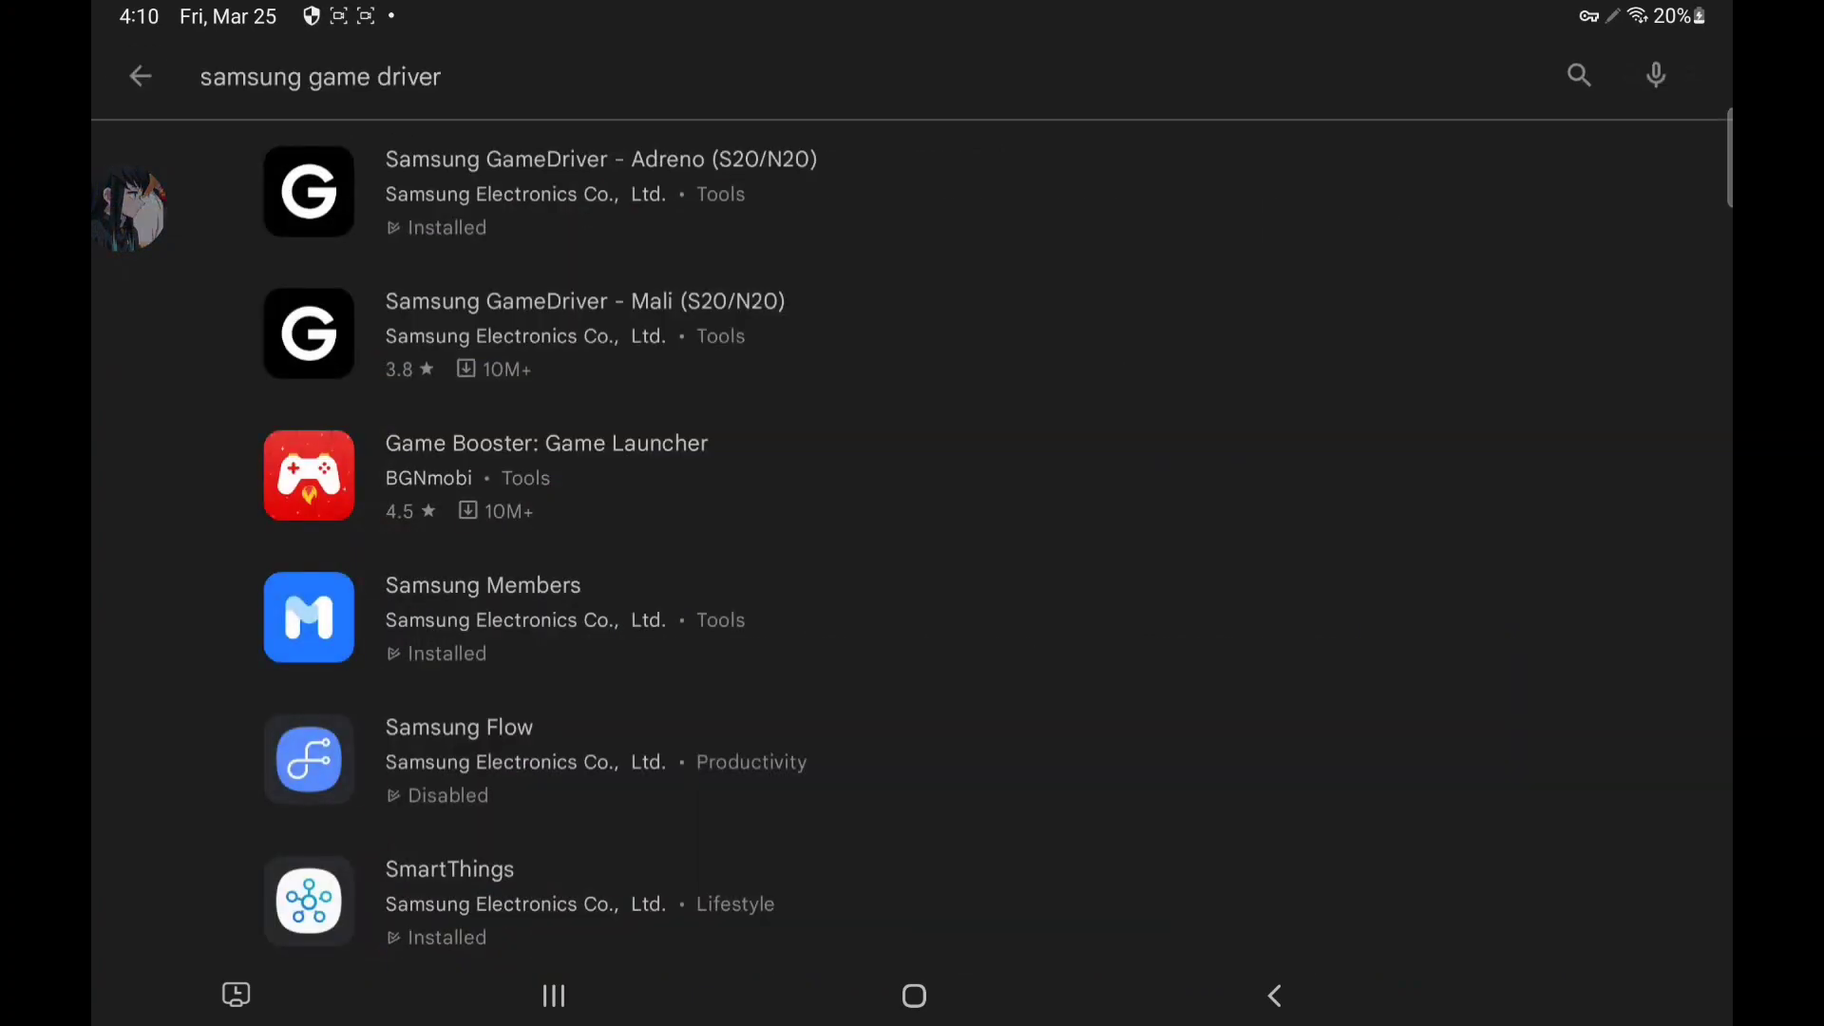
# Replace the search with 'touchscreen repair' and install RedPi Apps' Touchscreen Repair.
pyautogui.click(856, 76)
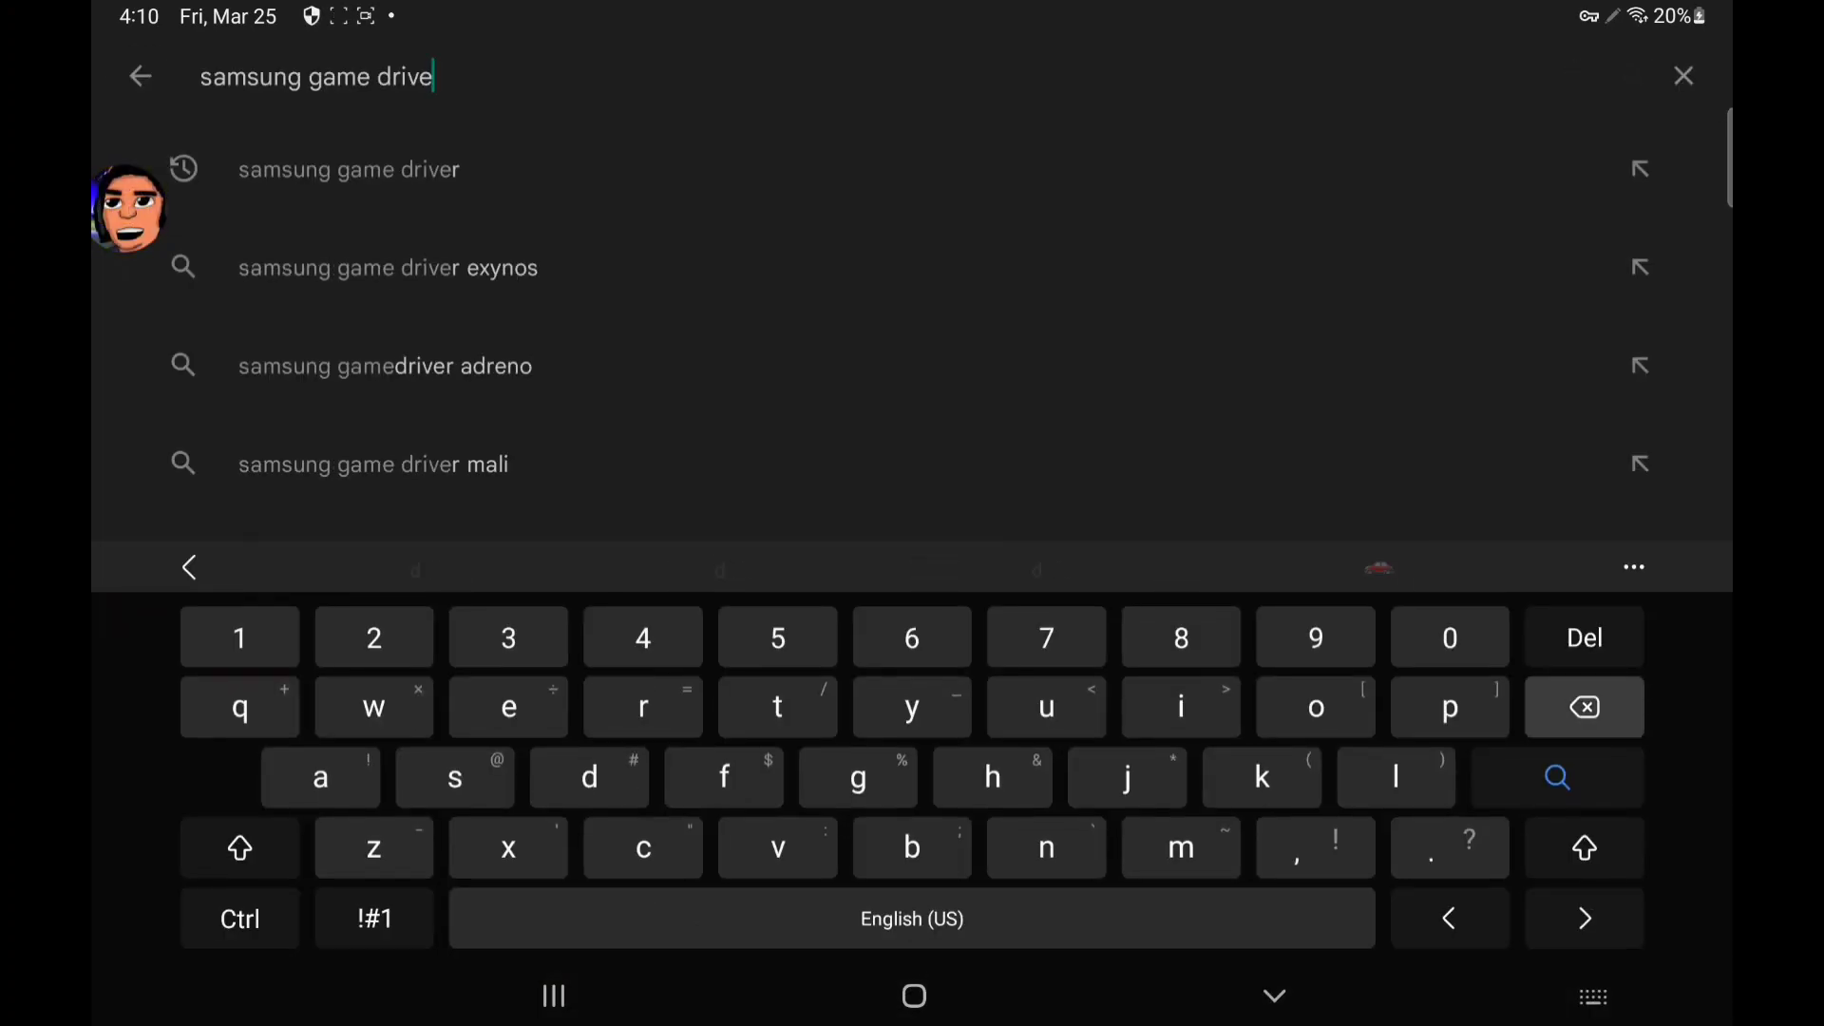
pyautogui.press('BackSpace')
pyautogui.press('BackSpace')
pyautogui.press('BackSpace')
pyautogui.write('touch')
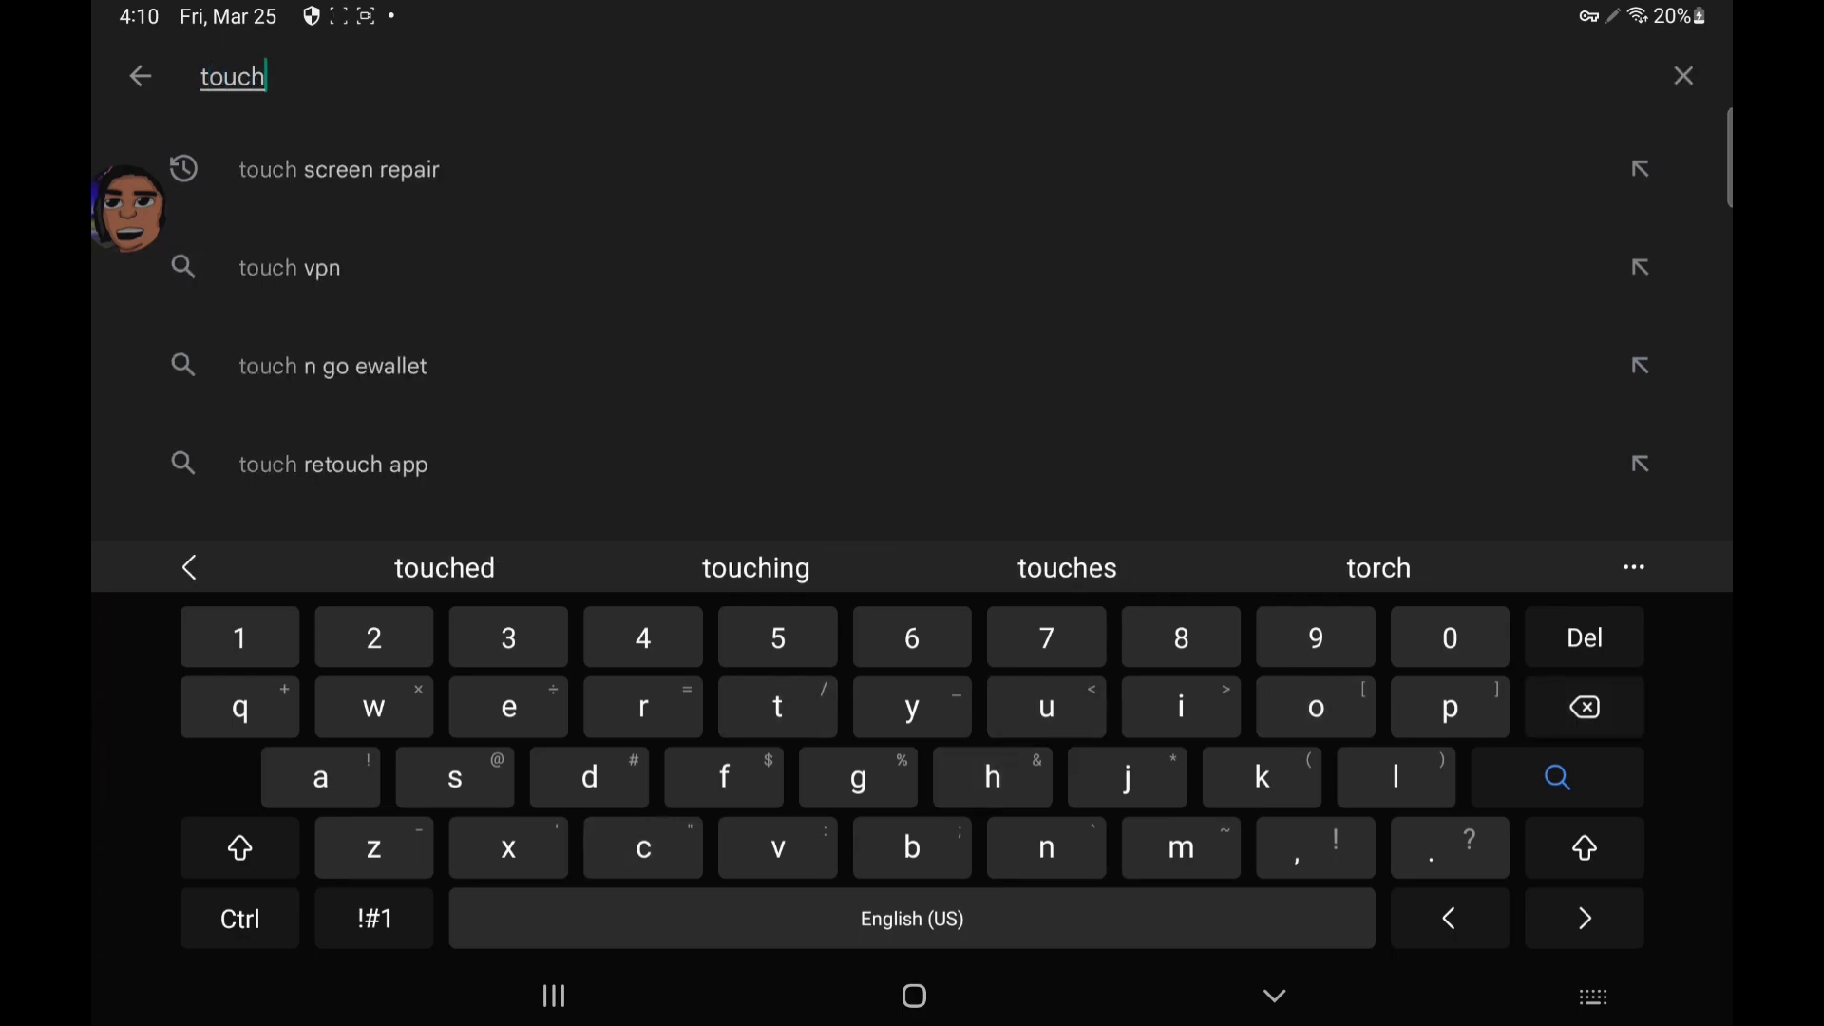
pyautogui.write('screen repa')
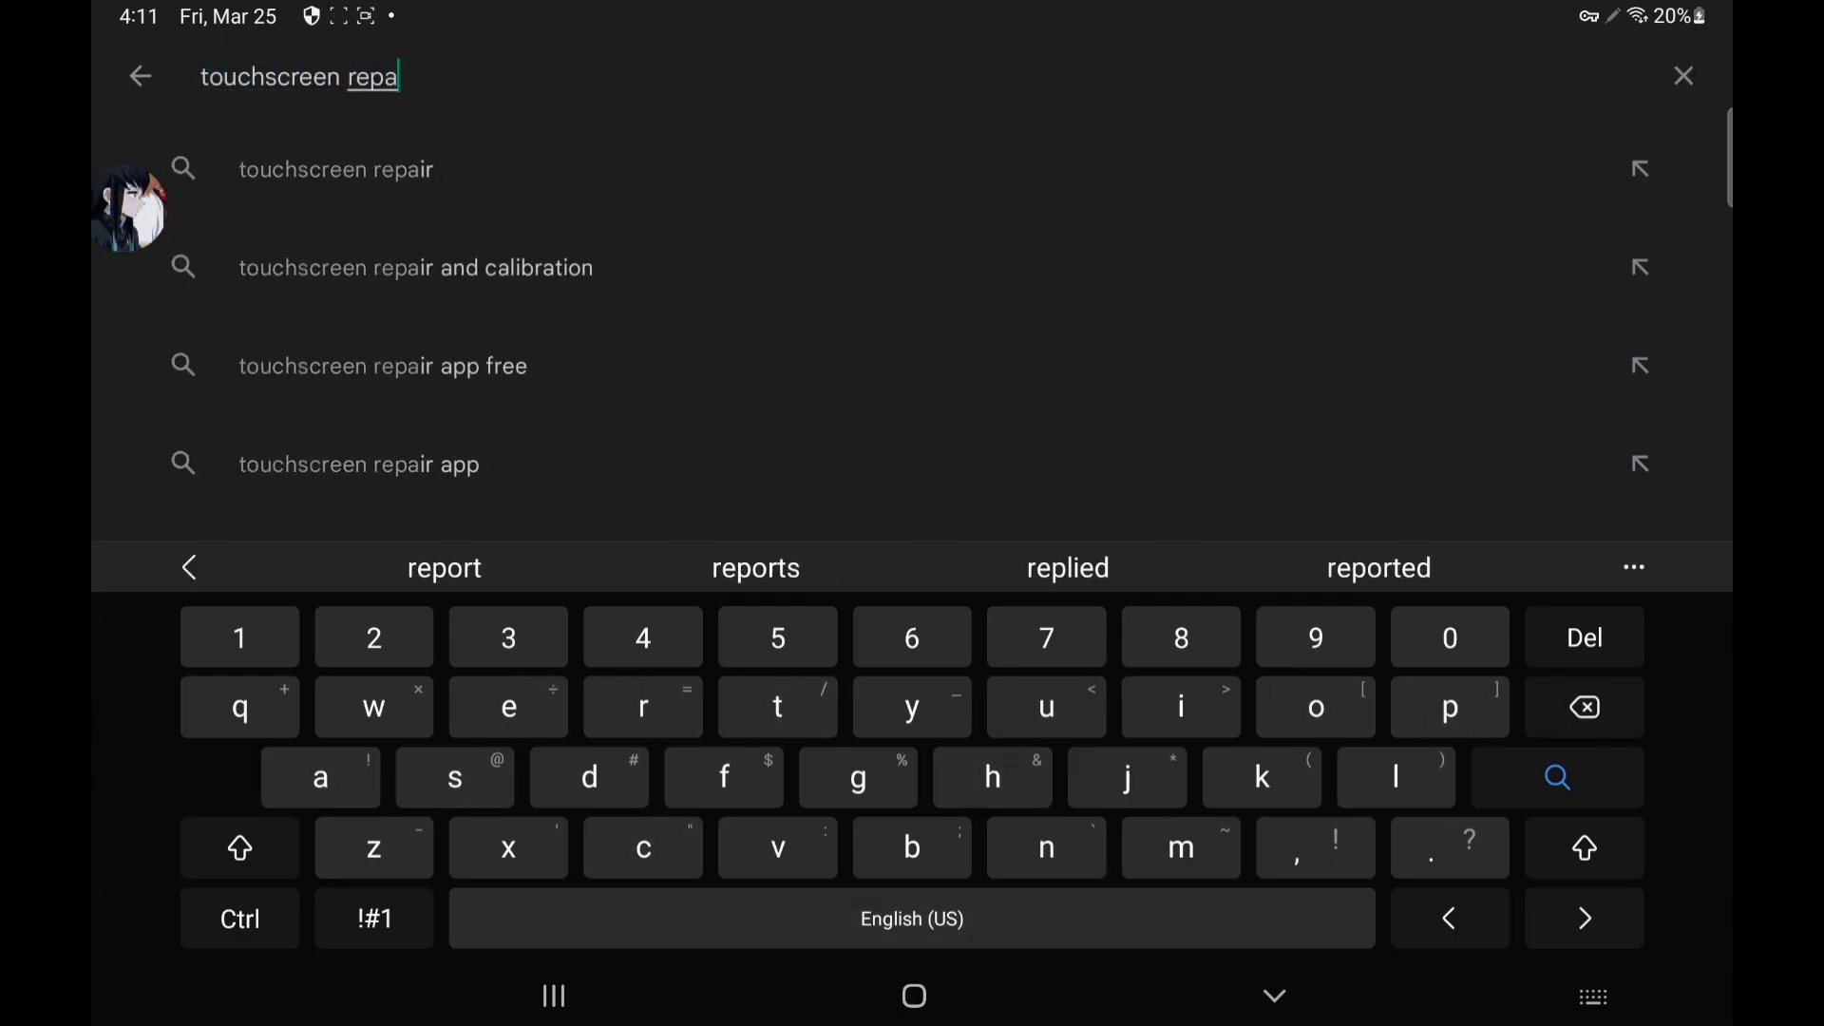
pyautogui.write('ir')
pyautogui.press('Return')
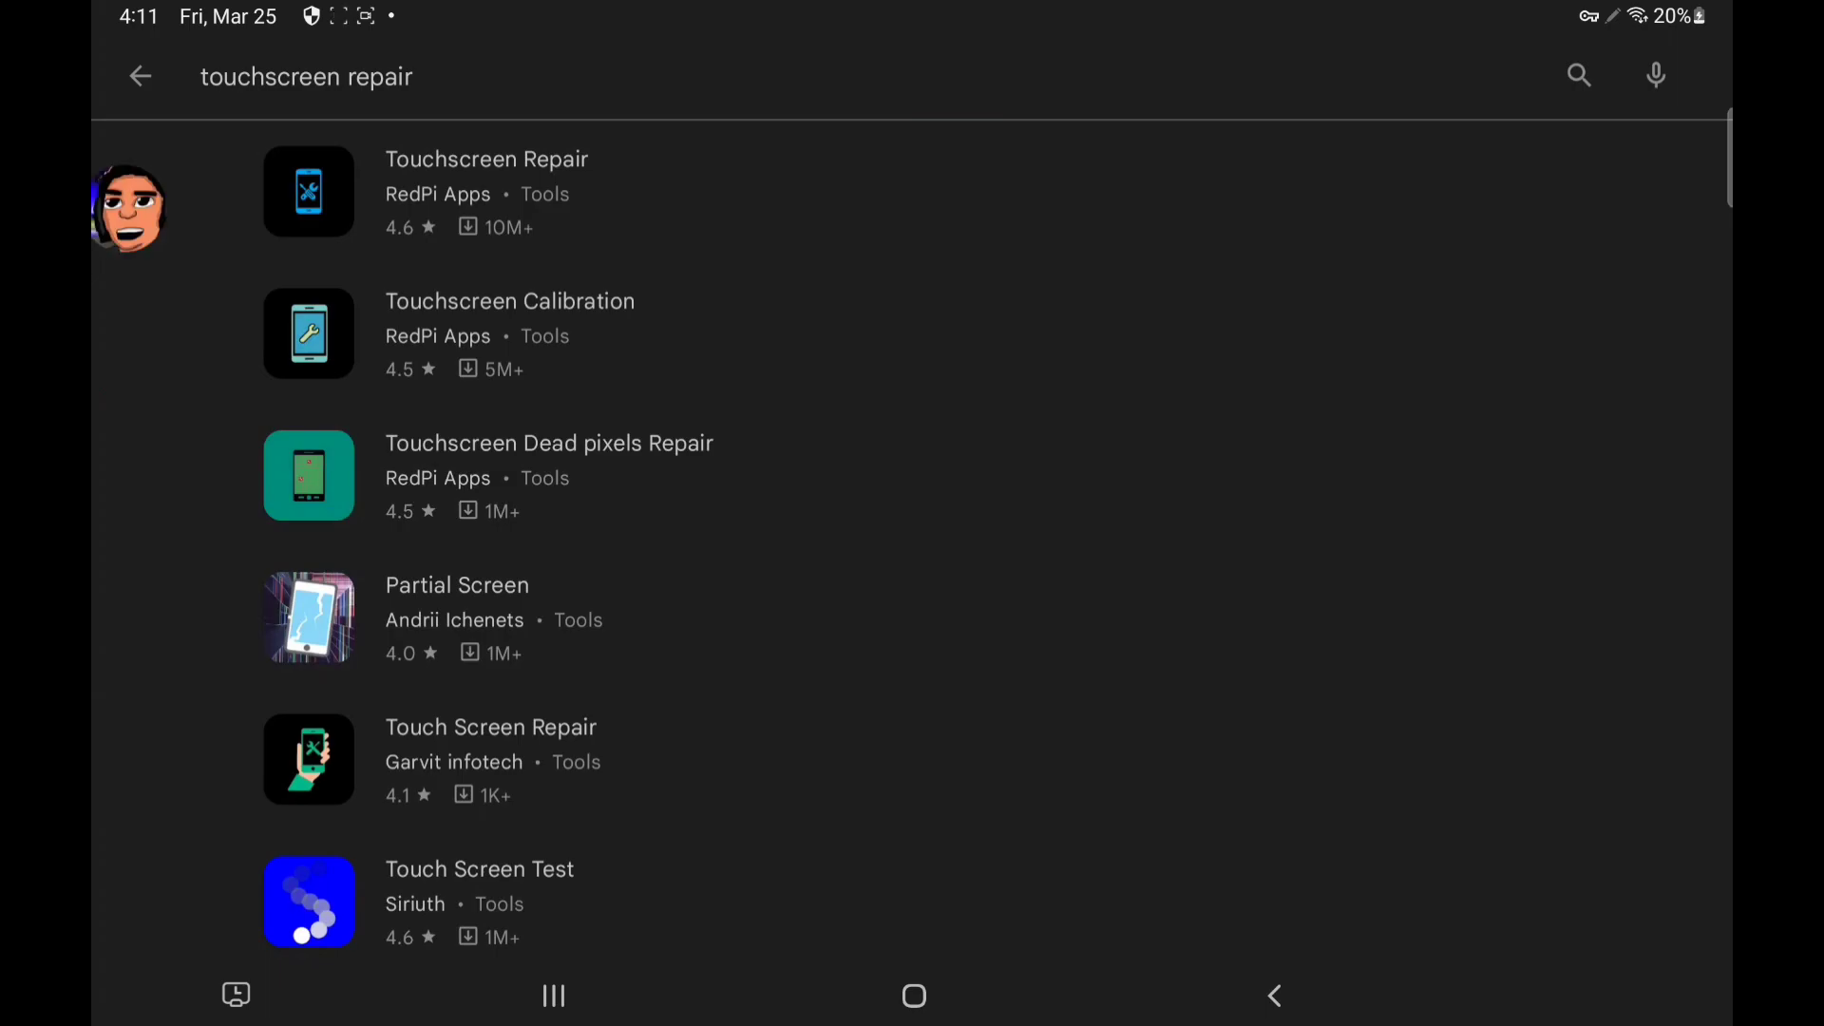
pyautogui.click(486, 178)
pyautogui.click(1385, 197)
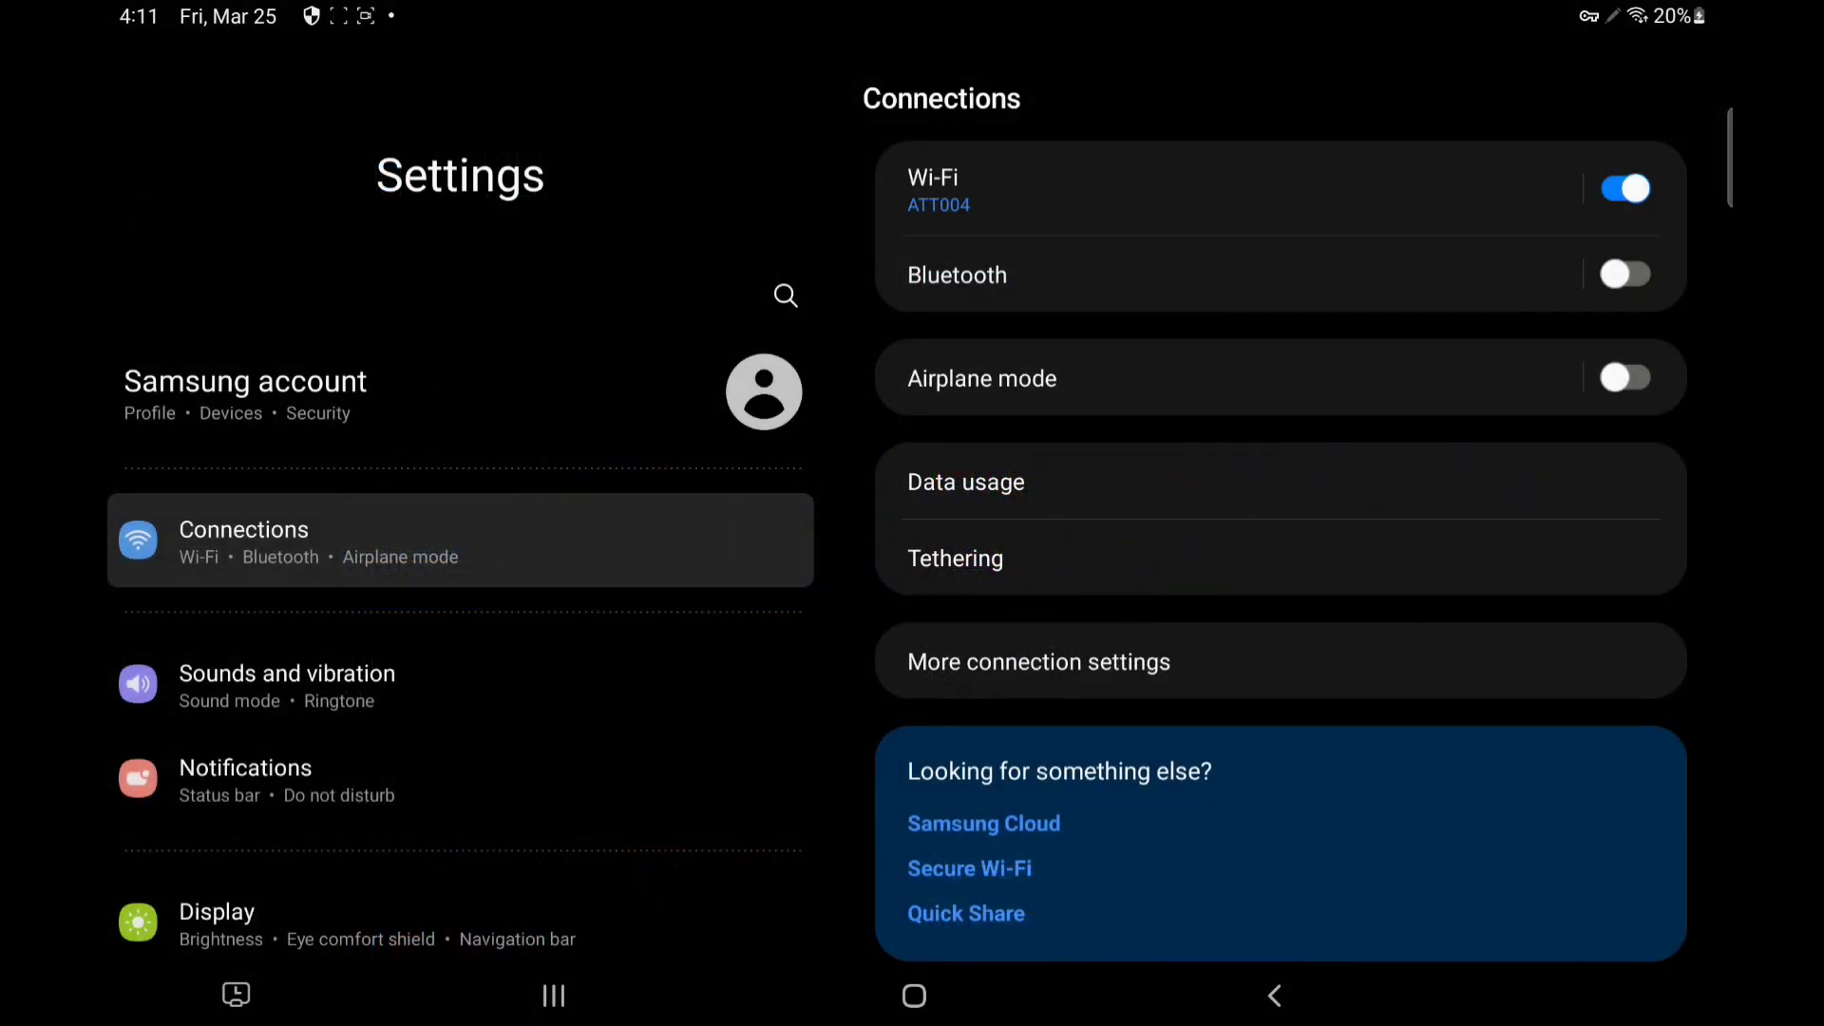
# Move through the Settings list past Connections and Biometrics and security to Developer options.
pyautogui.click(1280, 661)
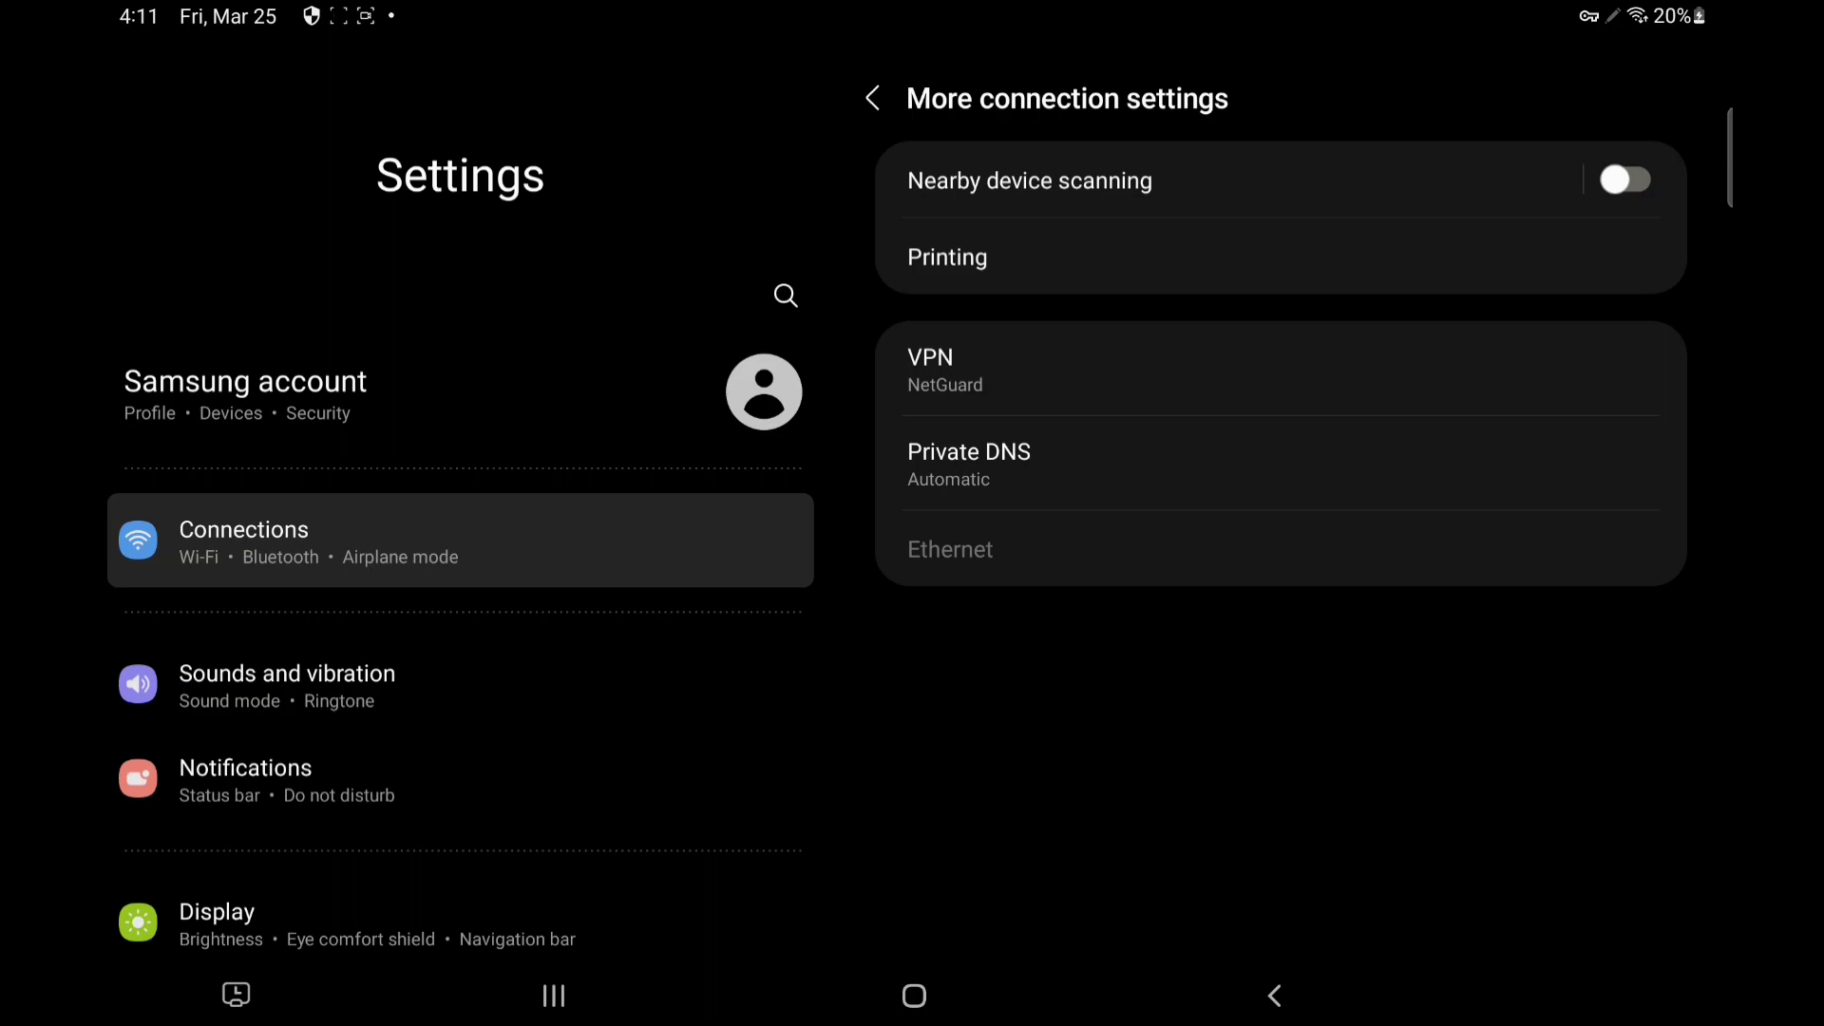
pyautogui.scroll(-8, 459, 571)
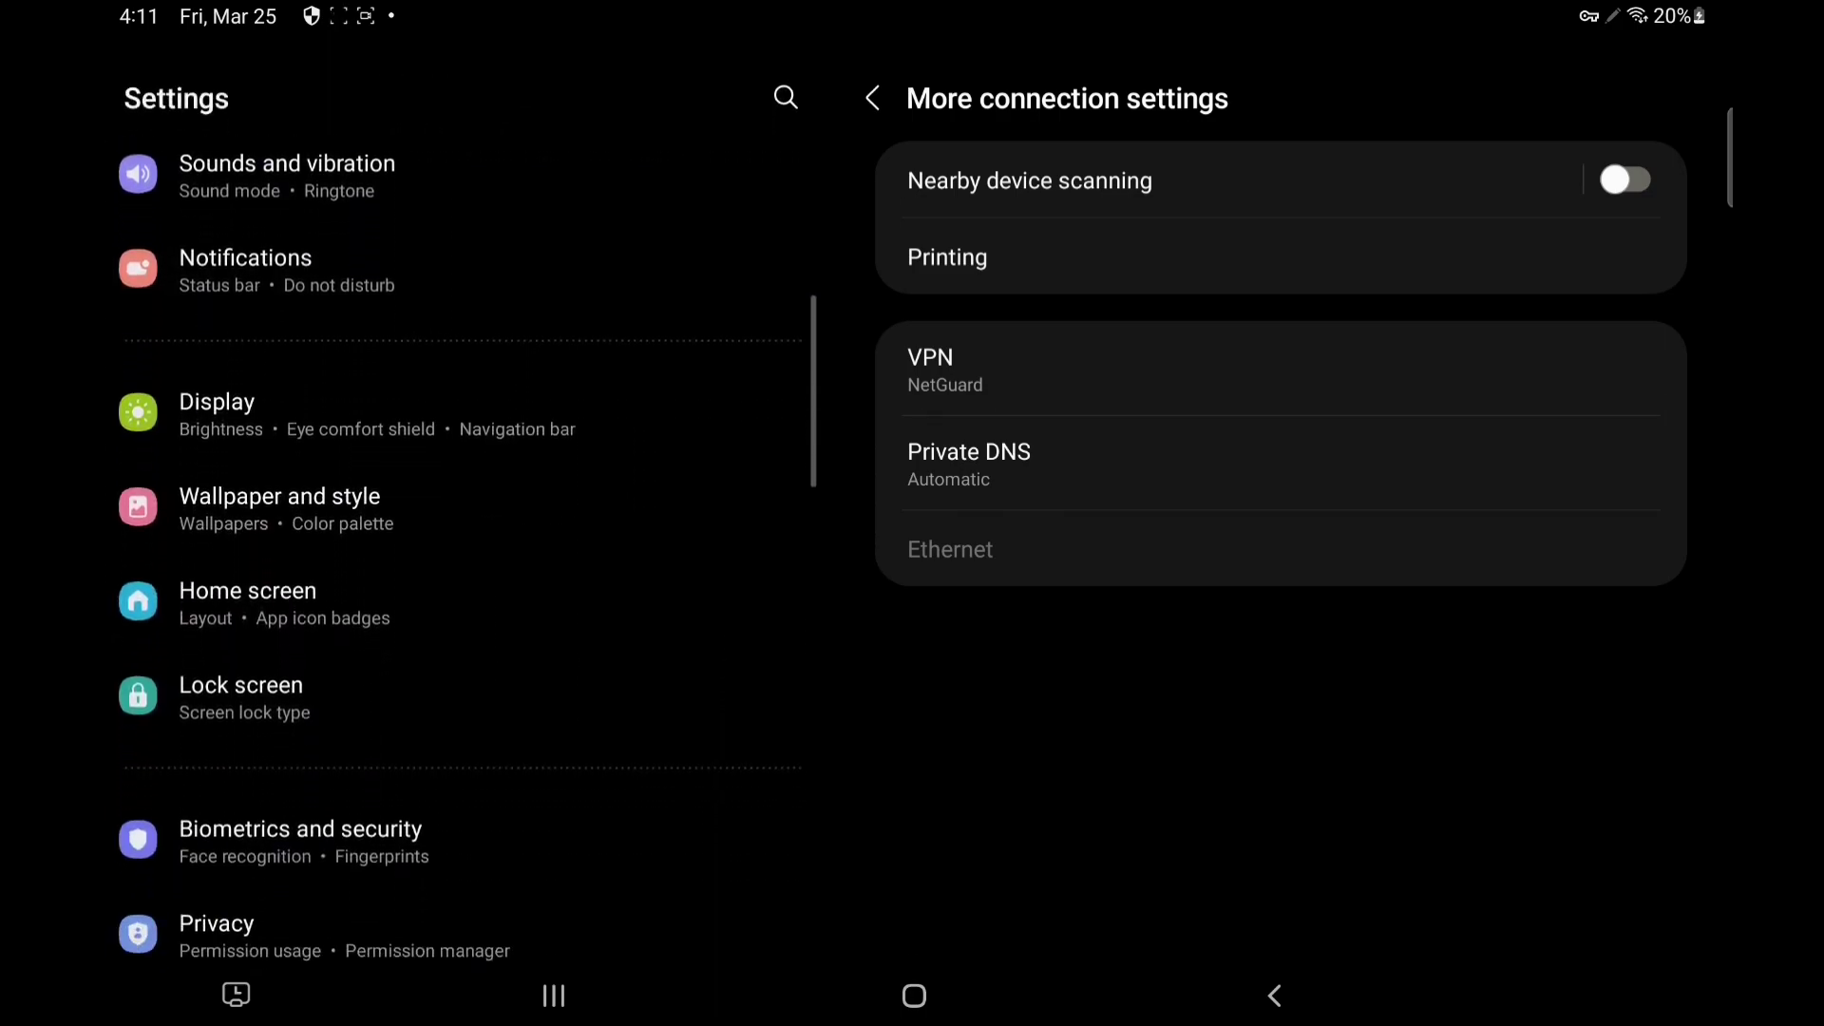
pyautogui.scroll(-5, 458, 571)
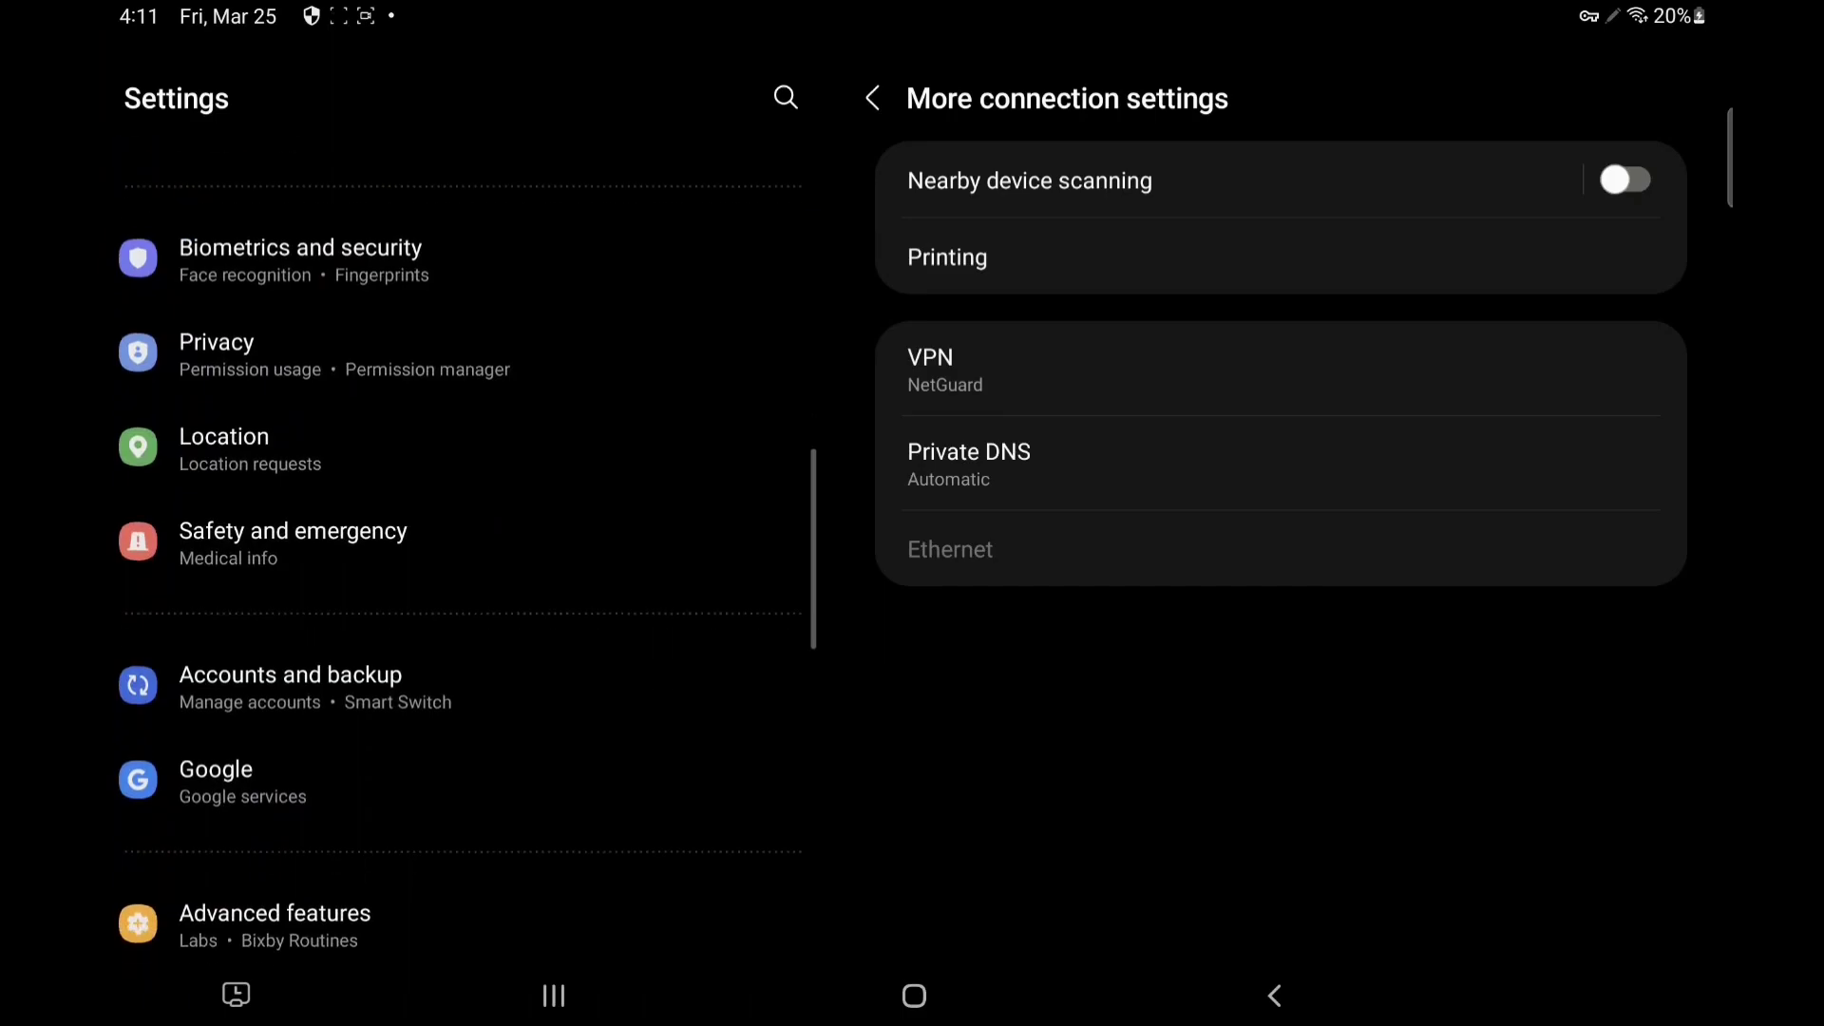
pyautogui.click(457, 250)
pyautogui.scroll(-5, 1282, 570)
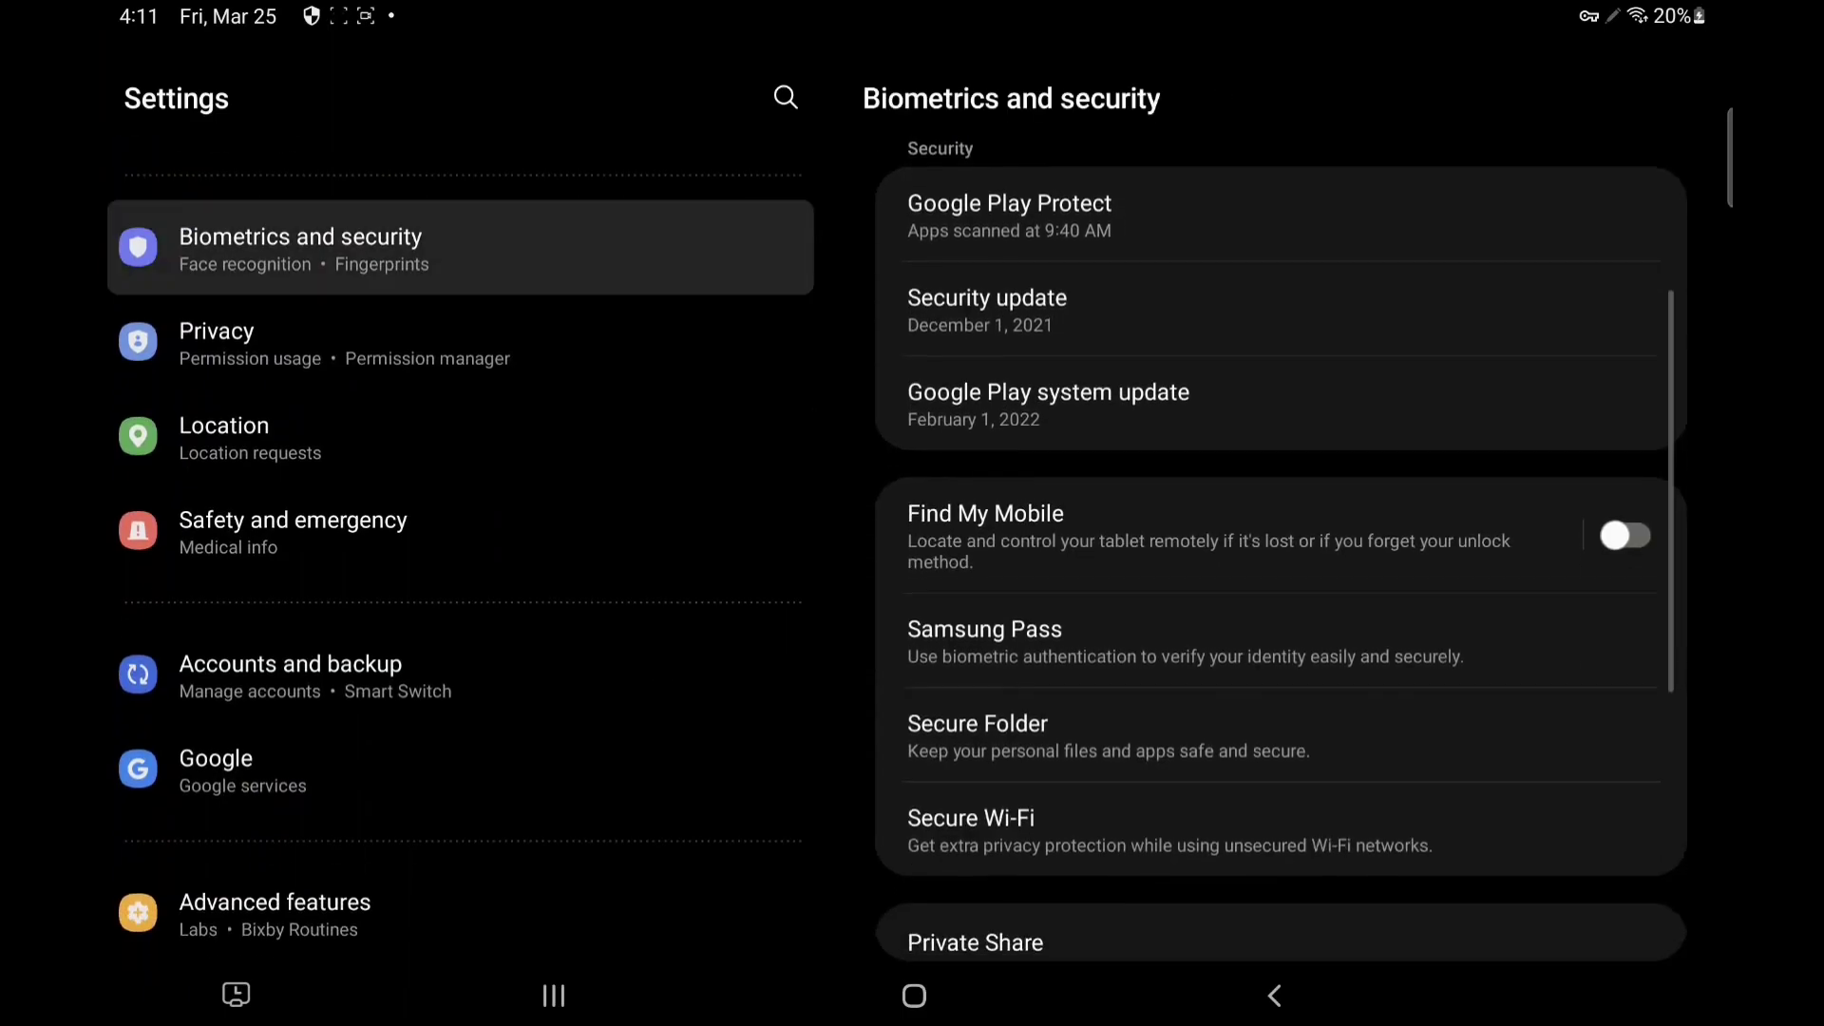
pyautogui.scroll(-1, 1283, 570)
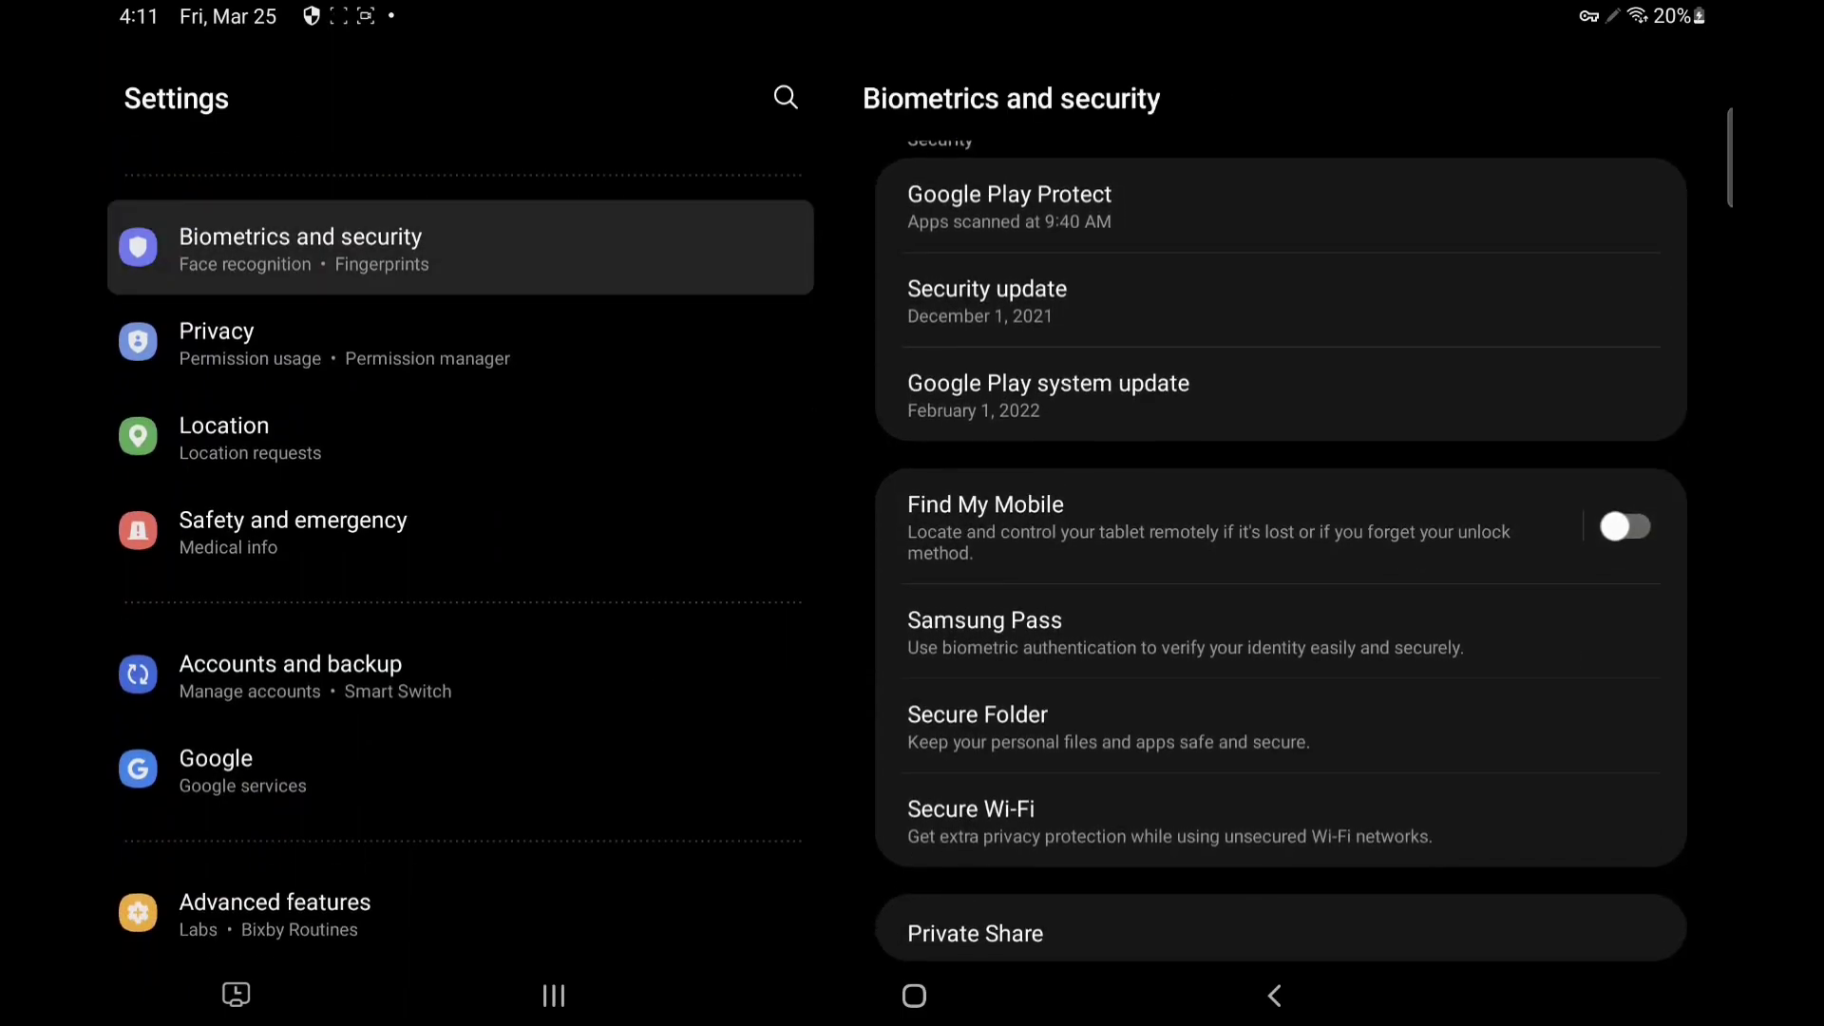
pyautogui.scroll(-1, 456, 571)
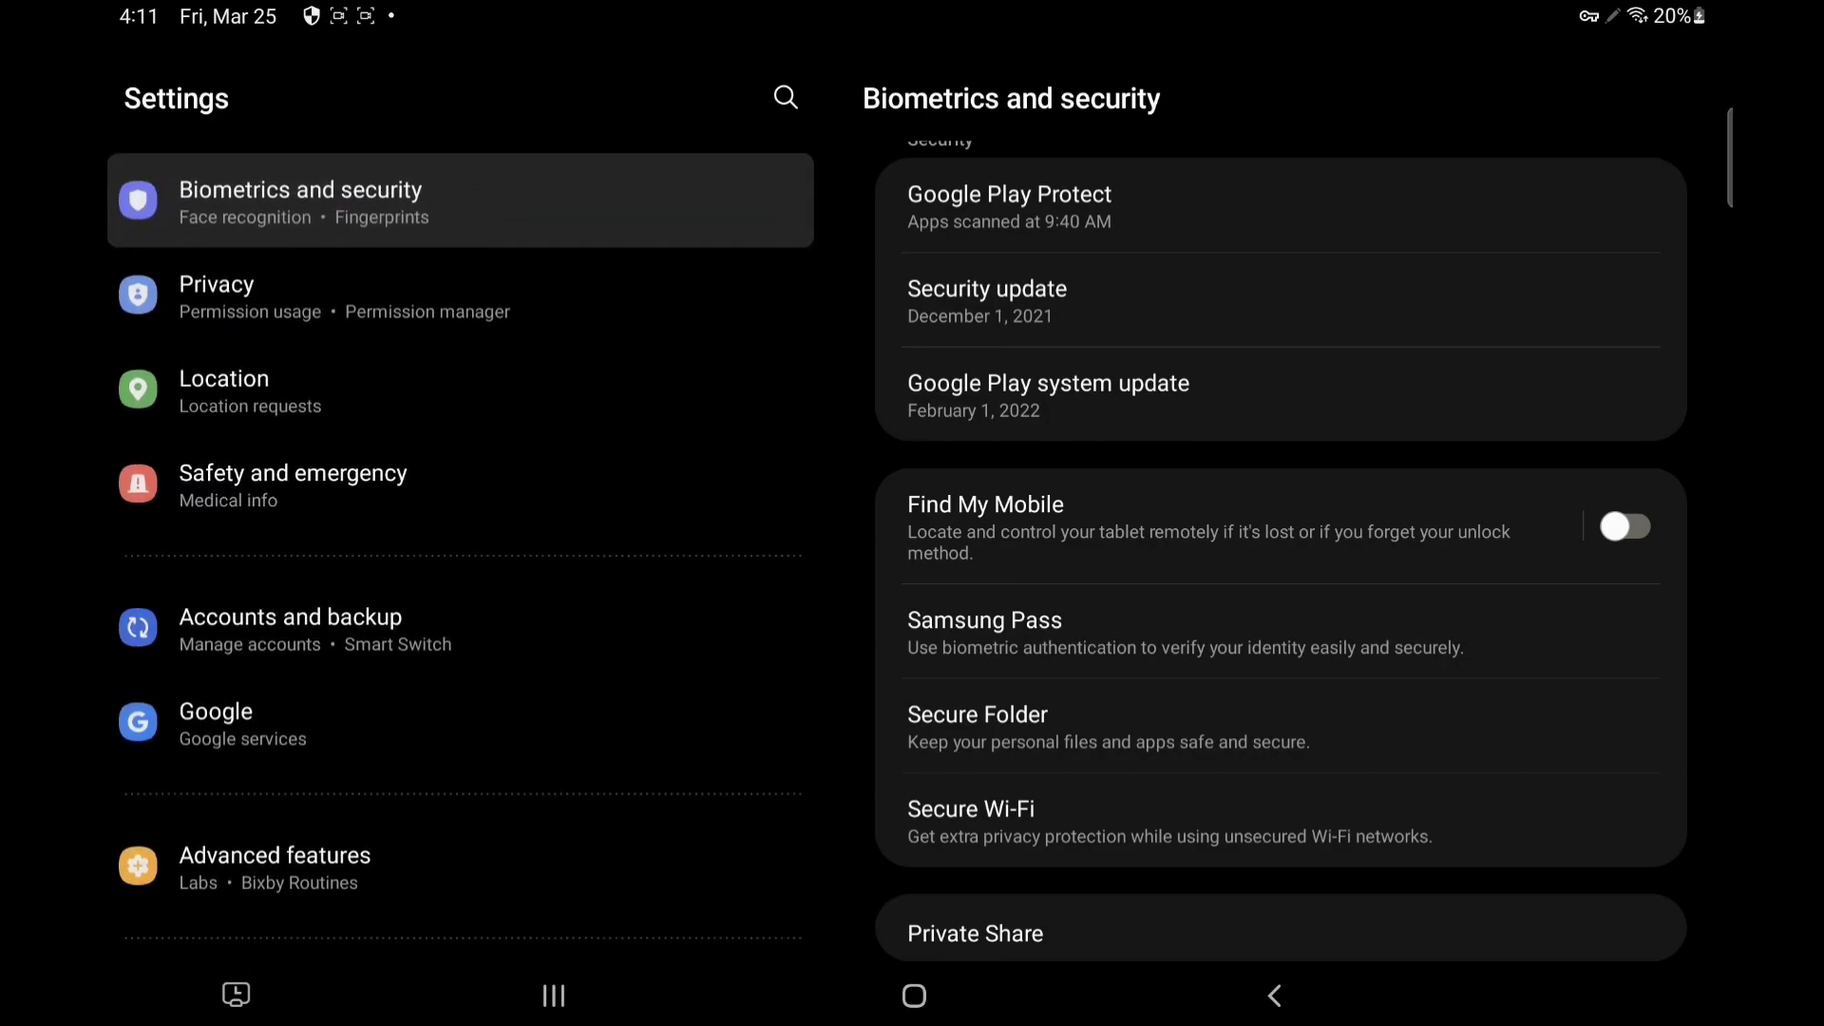
pyautogui.scroll(-5, 456, 570)
pyautogui.click(270, 875)
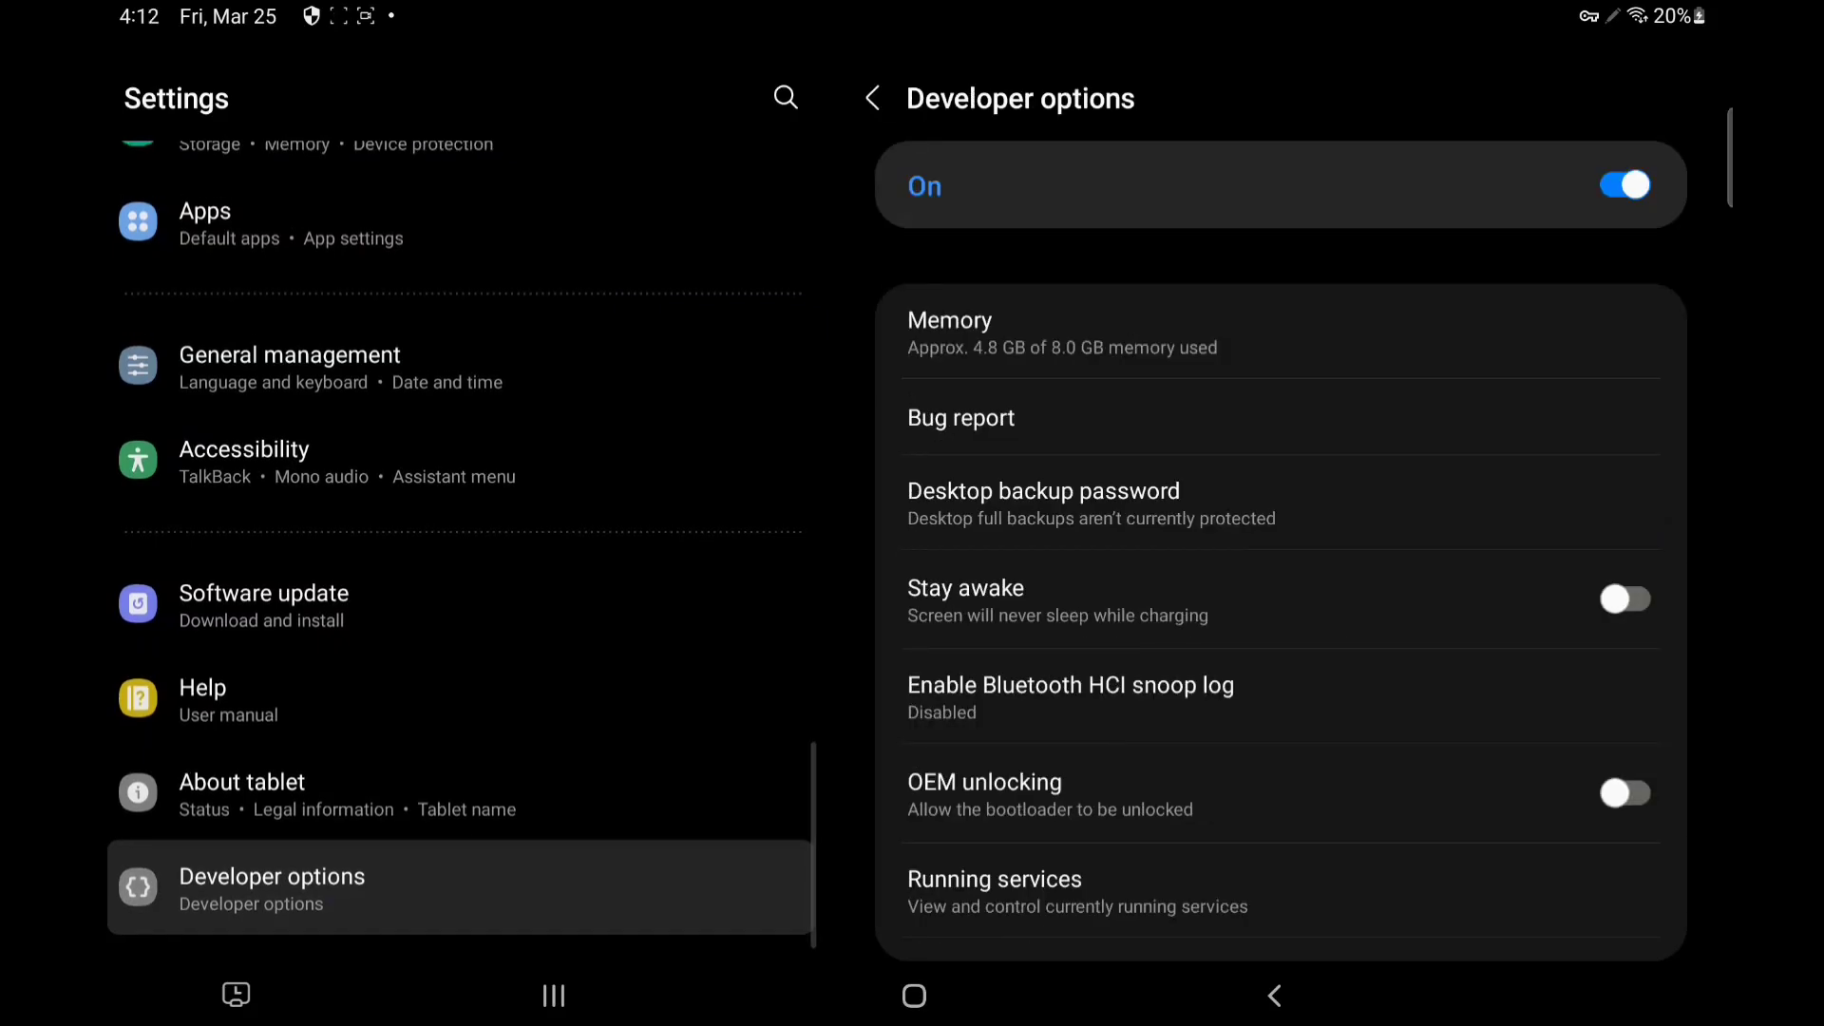
# Tap Build number in About tablet > Software information to confirm developer mode, then return to Developer options.
pyautogui.click(457, 794)
pyautogui.scroll(-1, 1282, 643)
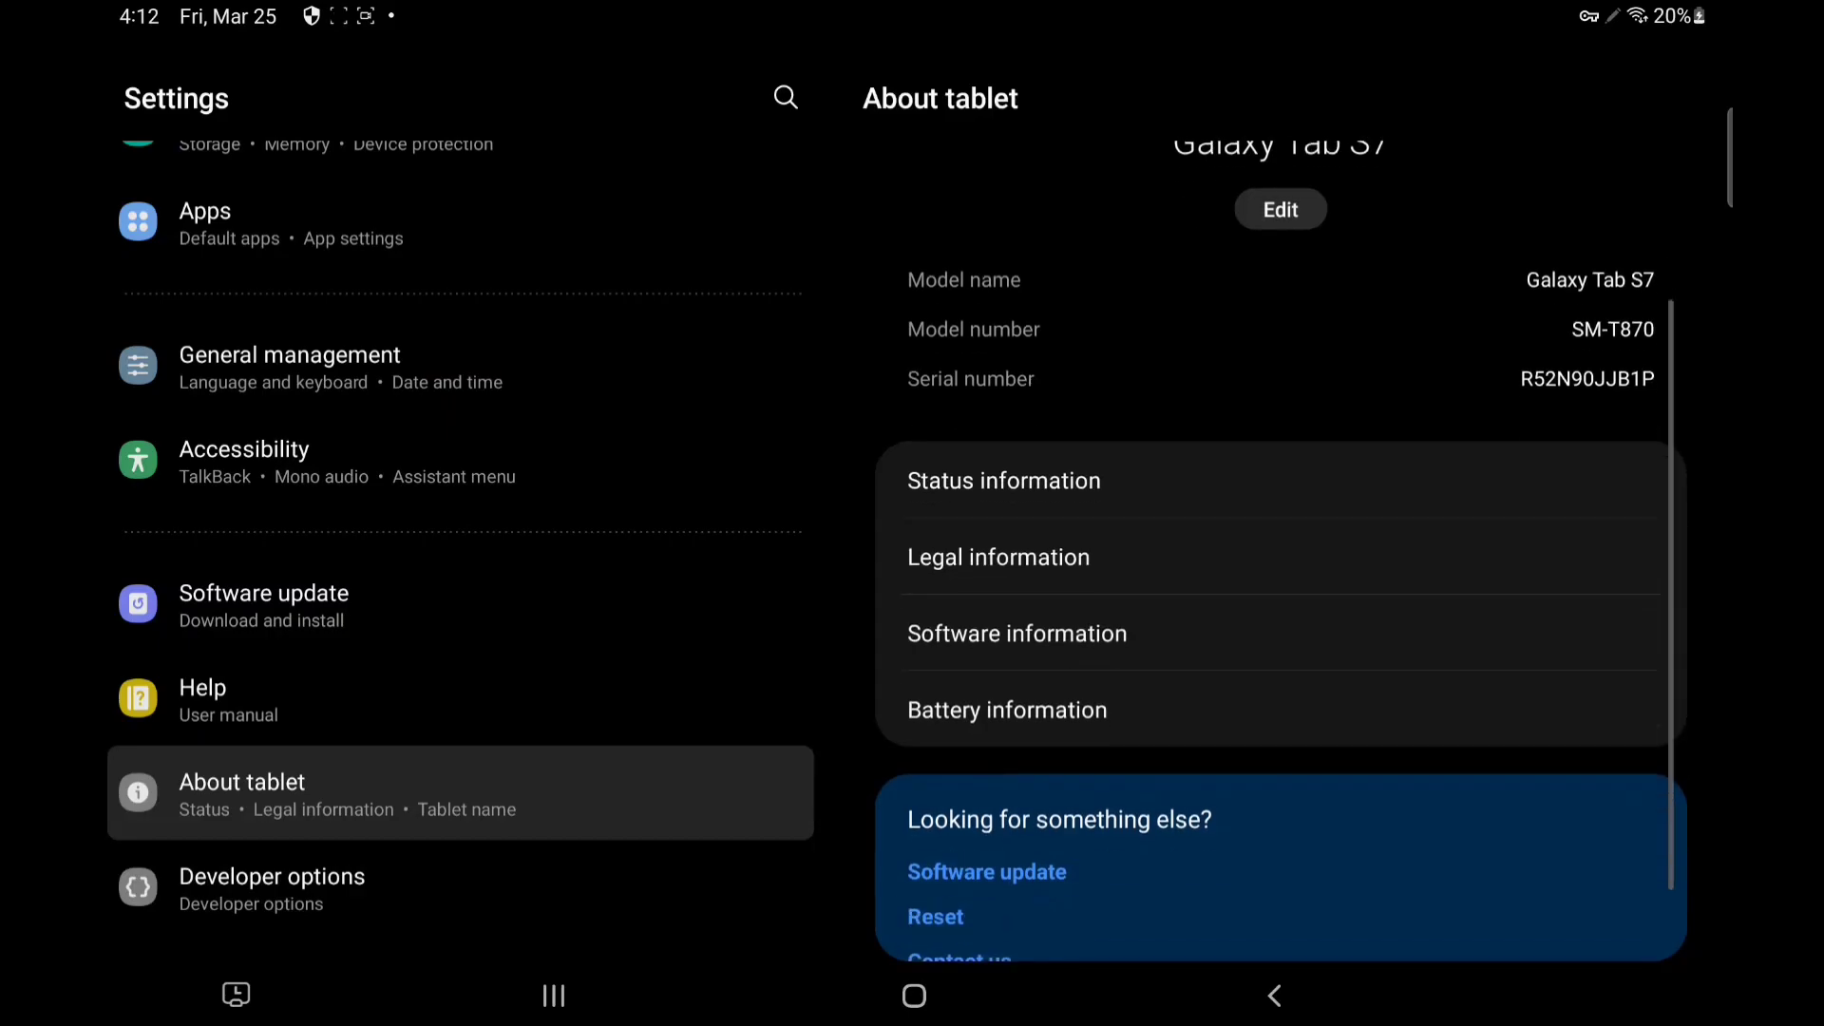
pyautogui.click(1017, 633)
pyautogui.click(1283, 589)
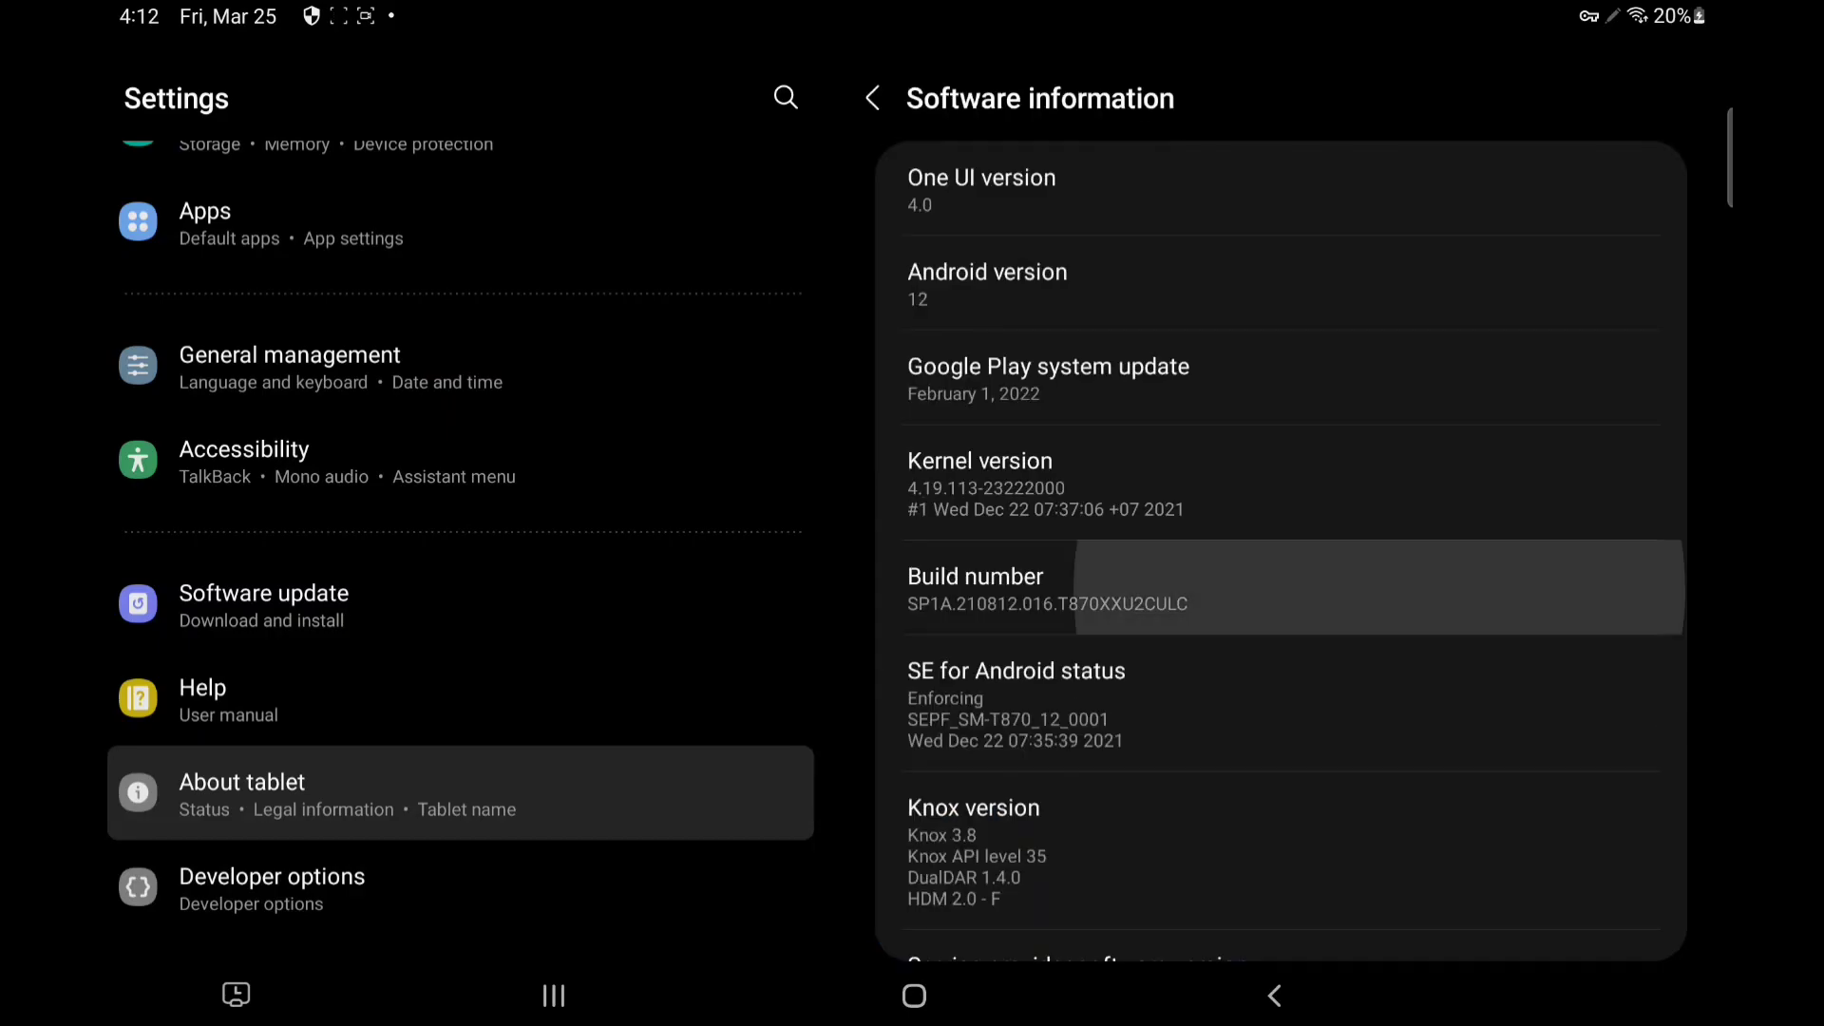
pyautogui.click(1396, 587)
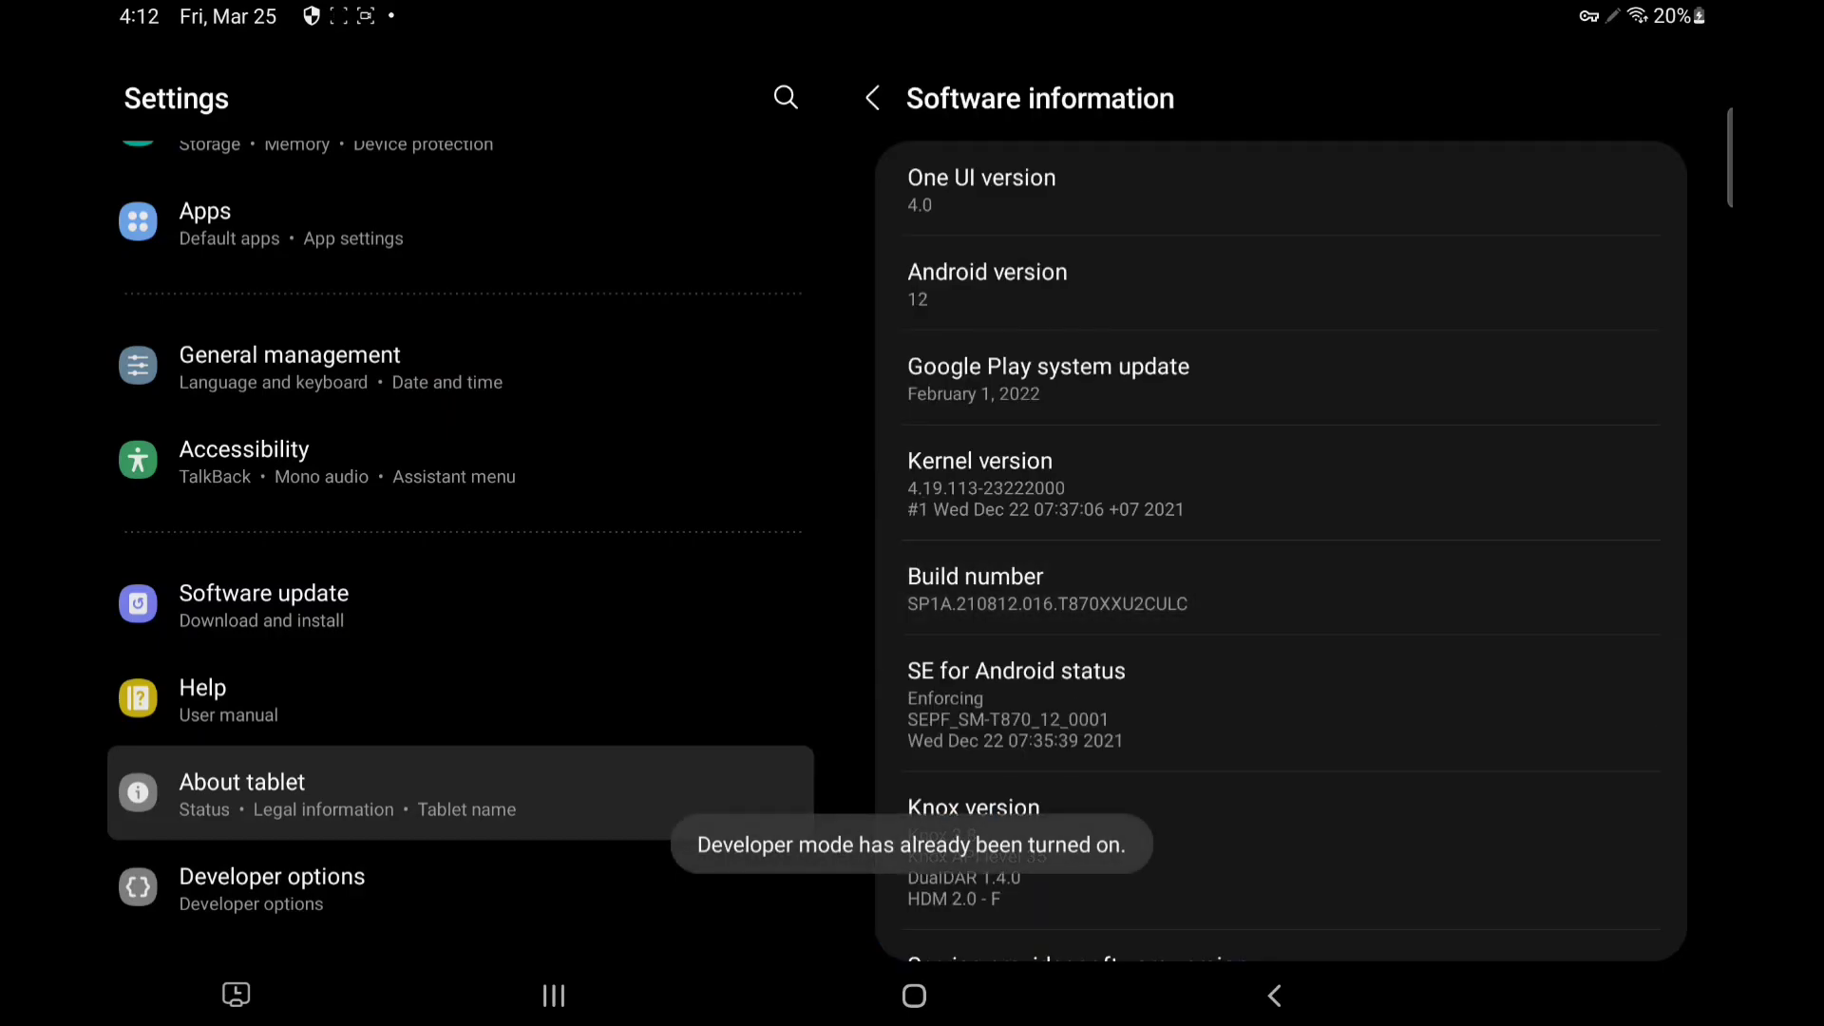
pyautogui.click(1397, 588)
pyautogui.click(457, 889)
pyautogui.scroll(-5, 1282, 598)
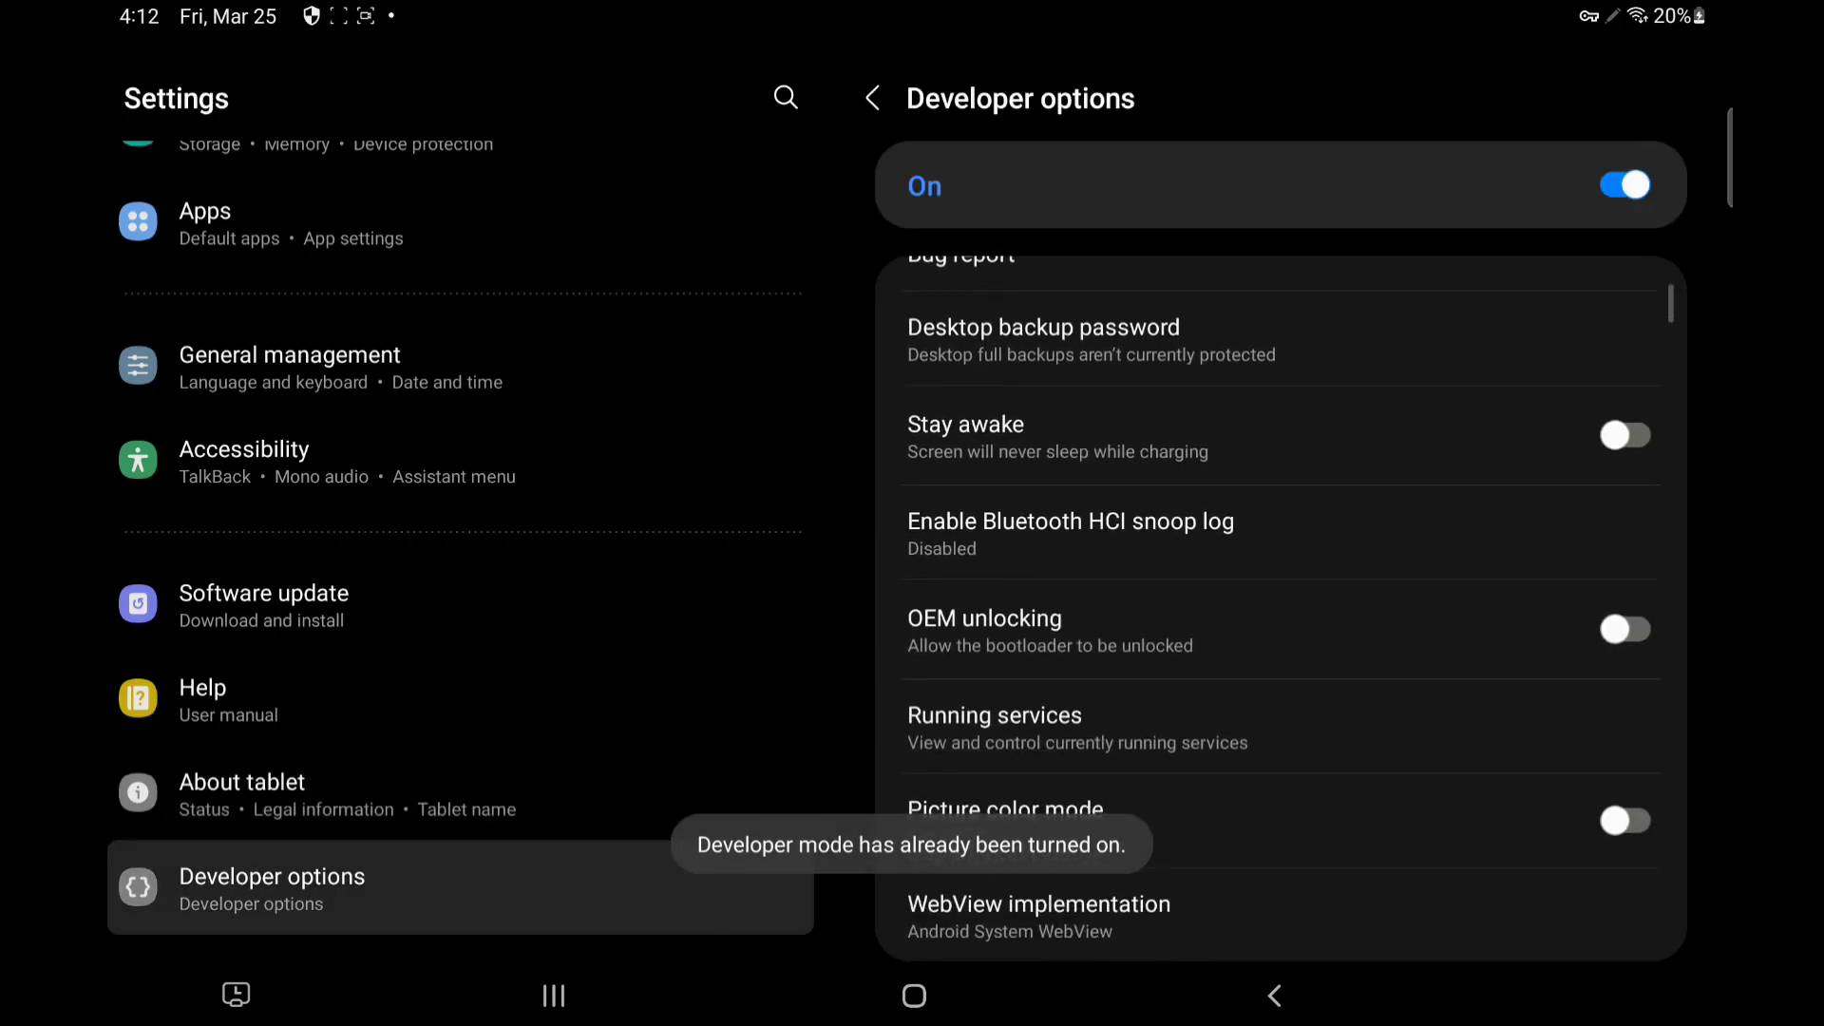
pyautogui.scroll(-3, 1282, 599)
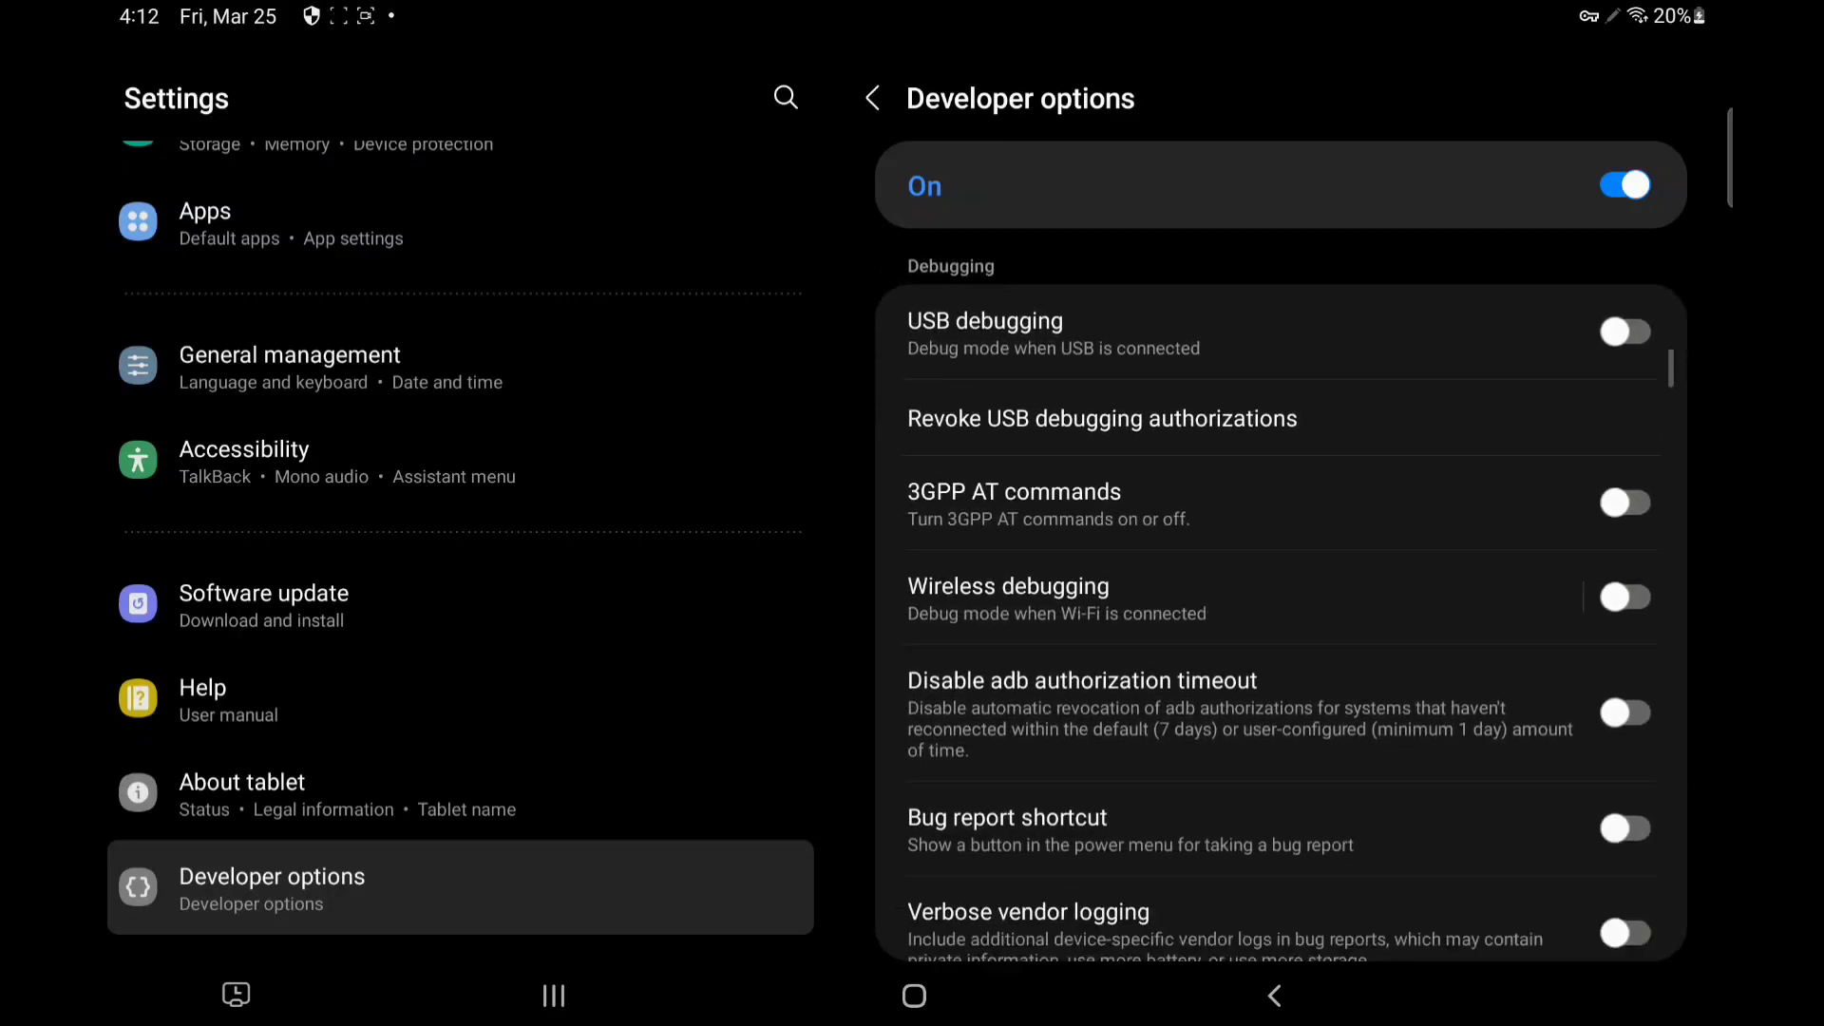
pyautogui.scroll(-2, 1283, 600)
pyautogui.scroll(-2, 1282, 599)
pyautogui.scroll(-2, 1282, 599)
pyautogui.scroll(-3, 1283, 599)
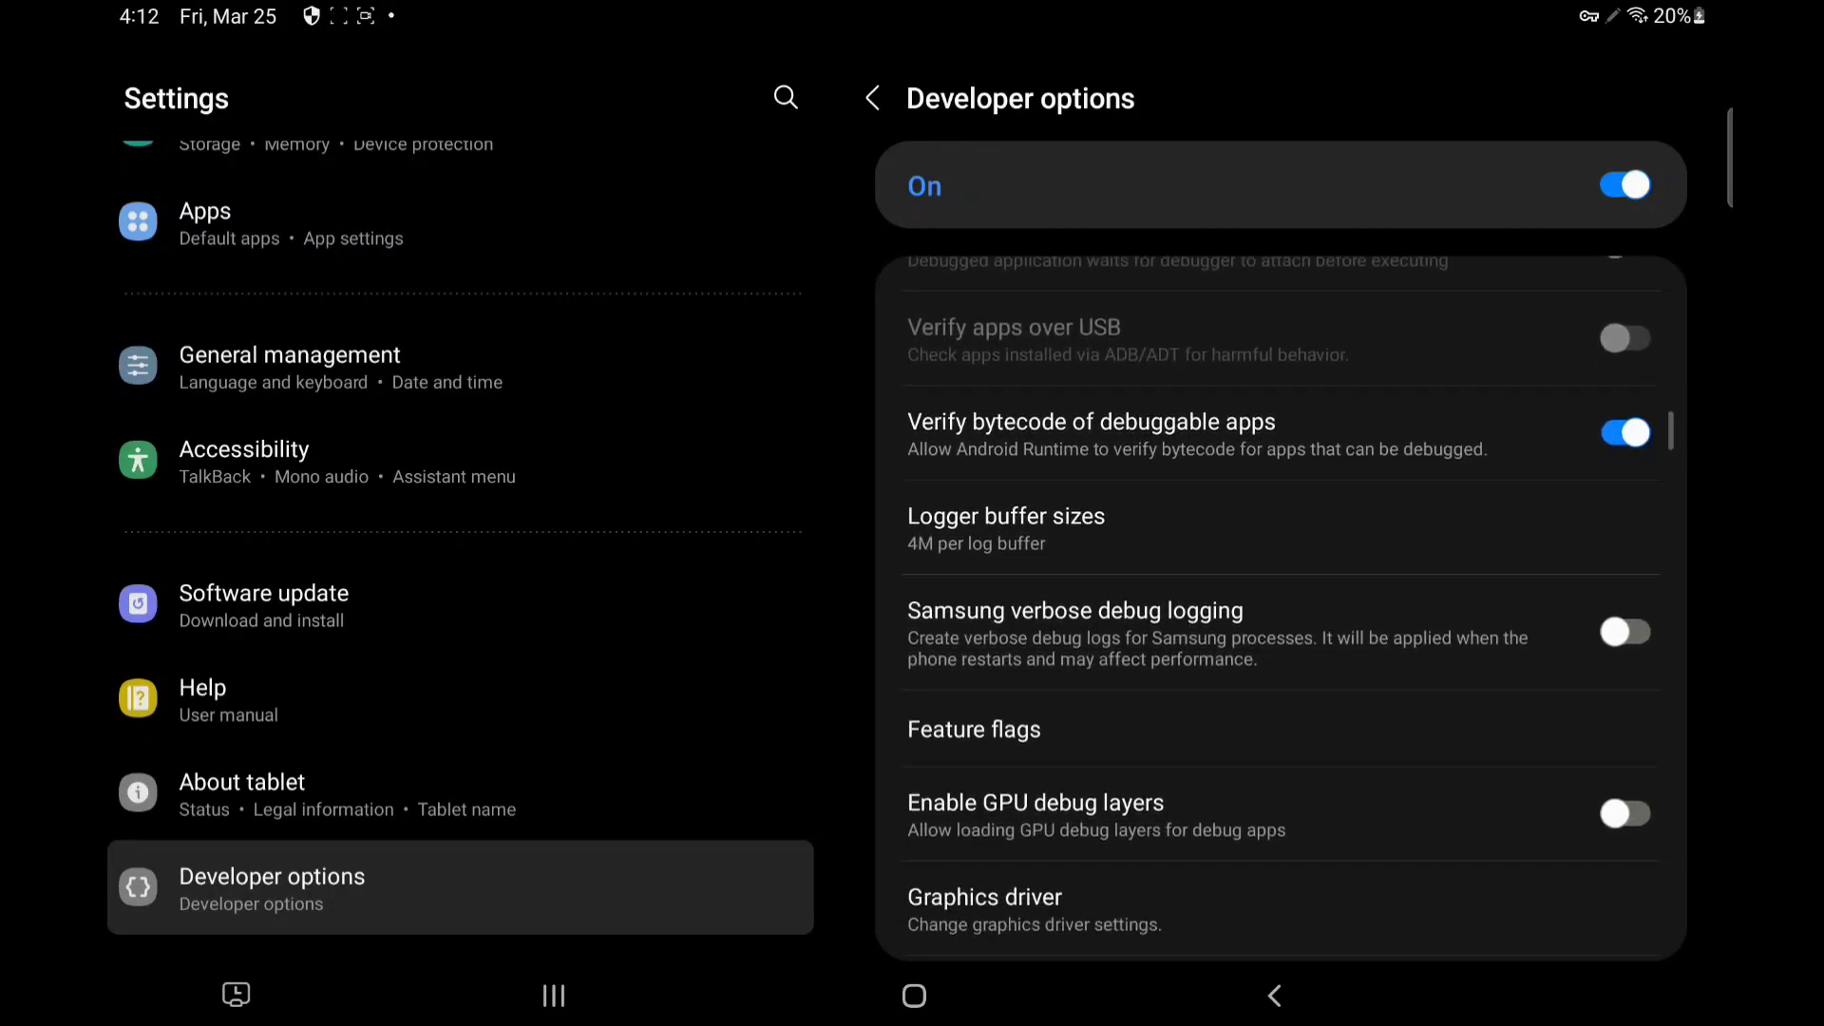
pyautogui.scroll(-2, 1282, 598)
pyautogui.scroll(-1, 1283, 599)
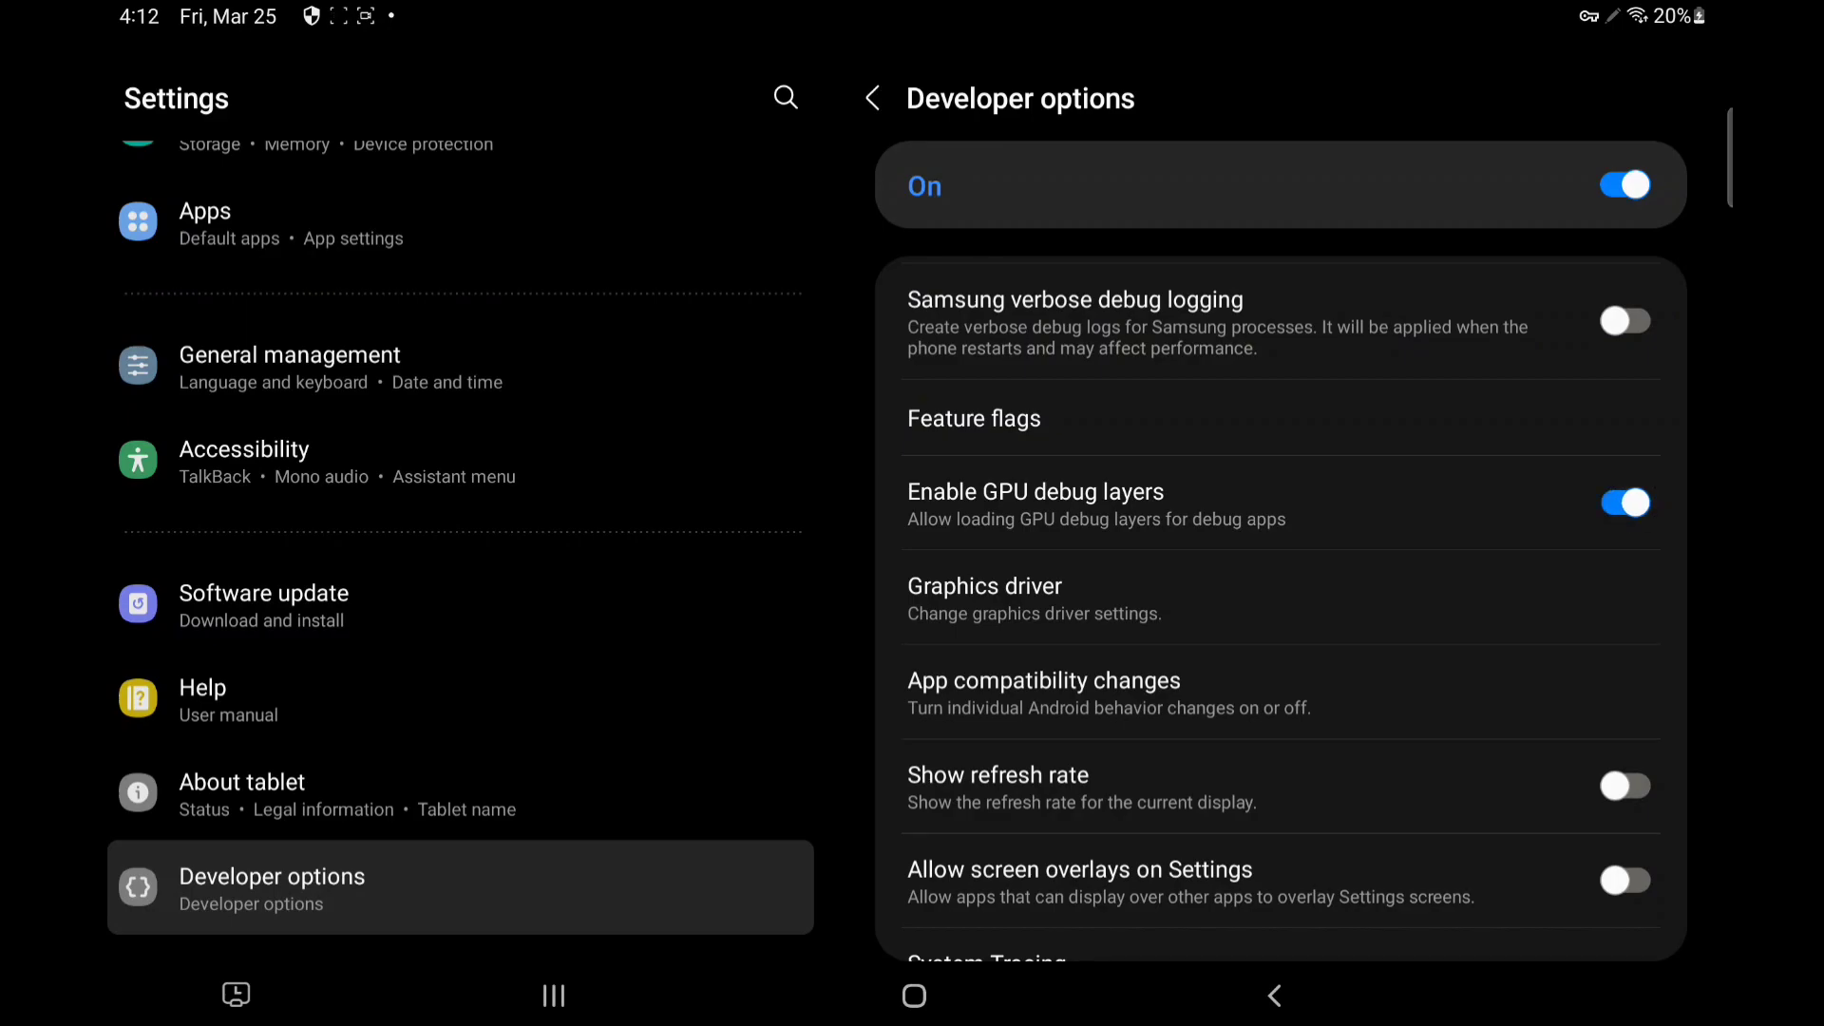
# Set Fortnite to System Graphics Driver in the Graphics driver preferences.
pyautogui.click(1282, 599)
pyautogui.scroll(-2, 1283, 599)
pyautogui.scroll(-2, 1283, 599)
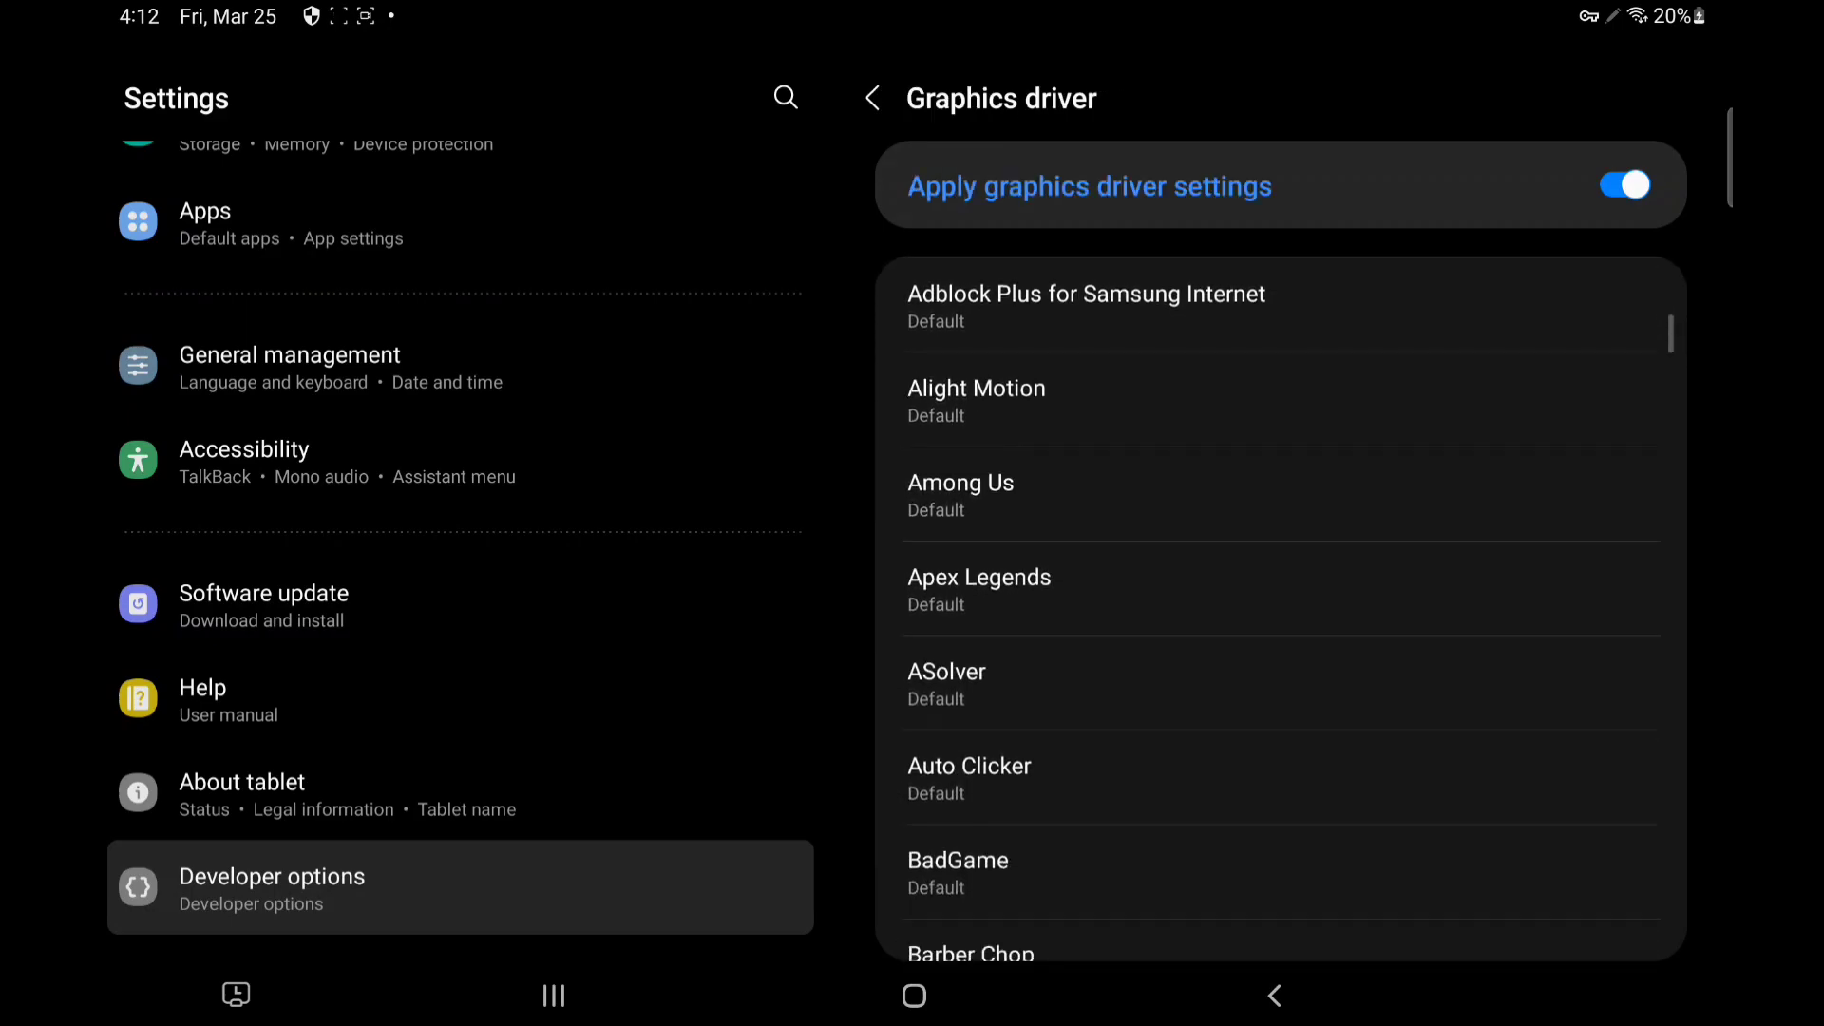
pyautogui.scroll(-3, 1283, 599)
pyautogui.scroll(-3, 1284, 600)
pyautogui.scroll(-3, 1283, 598)
pyautogui.scroll(-3, 1283, 599)
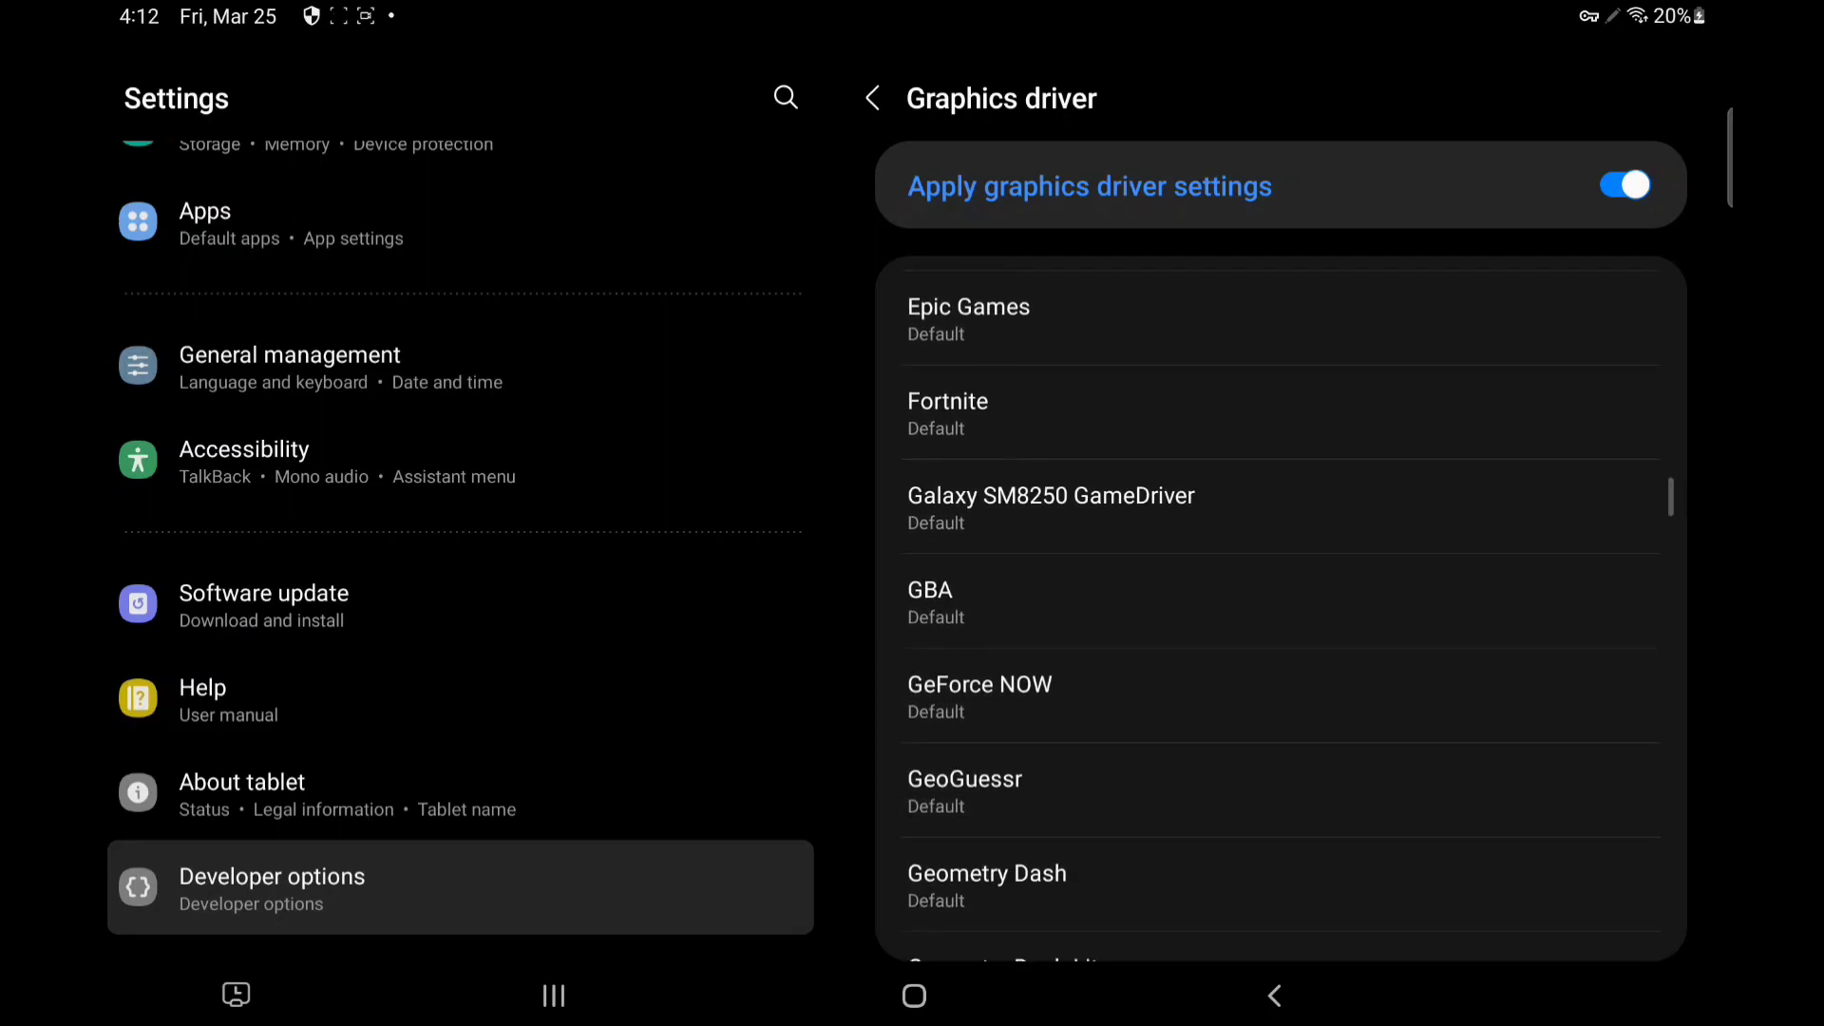
pyautogui.scroll(1, 1283, 599)
pyautogui.click(1283, 533)
pyautogui.click(836, 783)
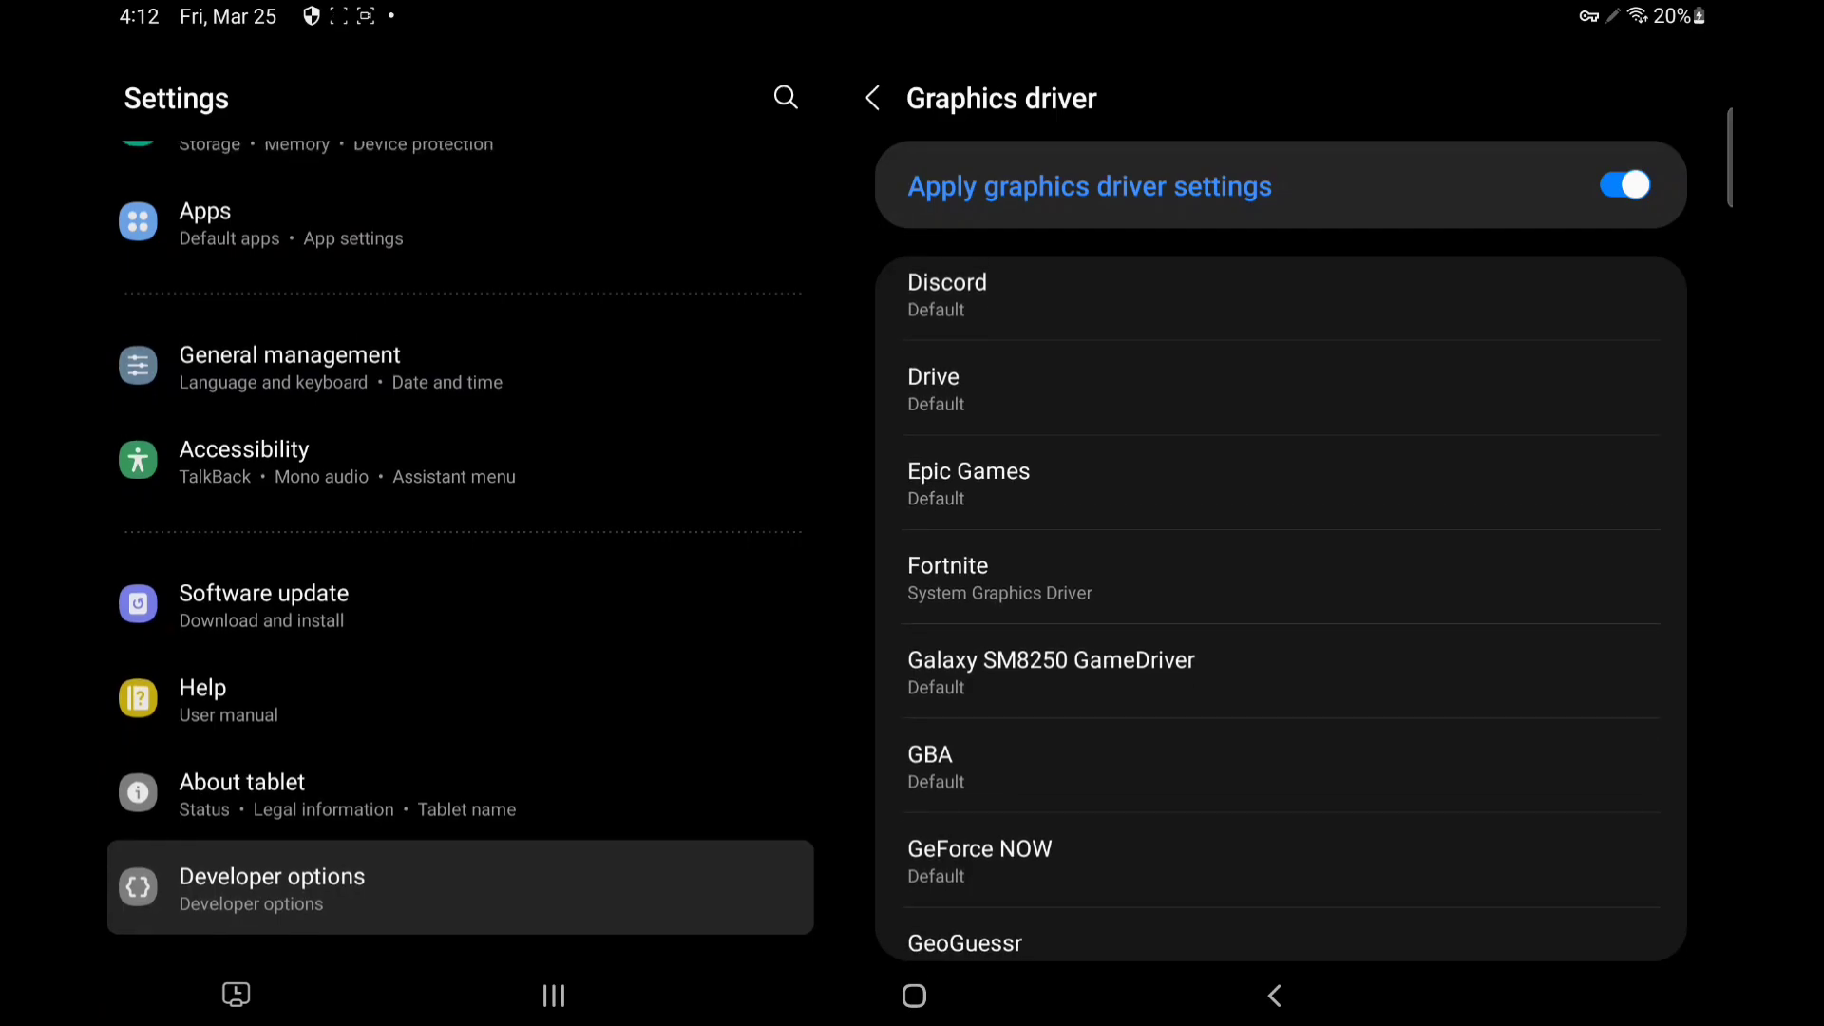
# Return to the Developer options list to reach the animation scale rows.
pyautogui.click(873, 97)
pyautogui.scroll(-5, 1282, 598)
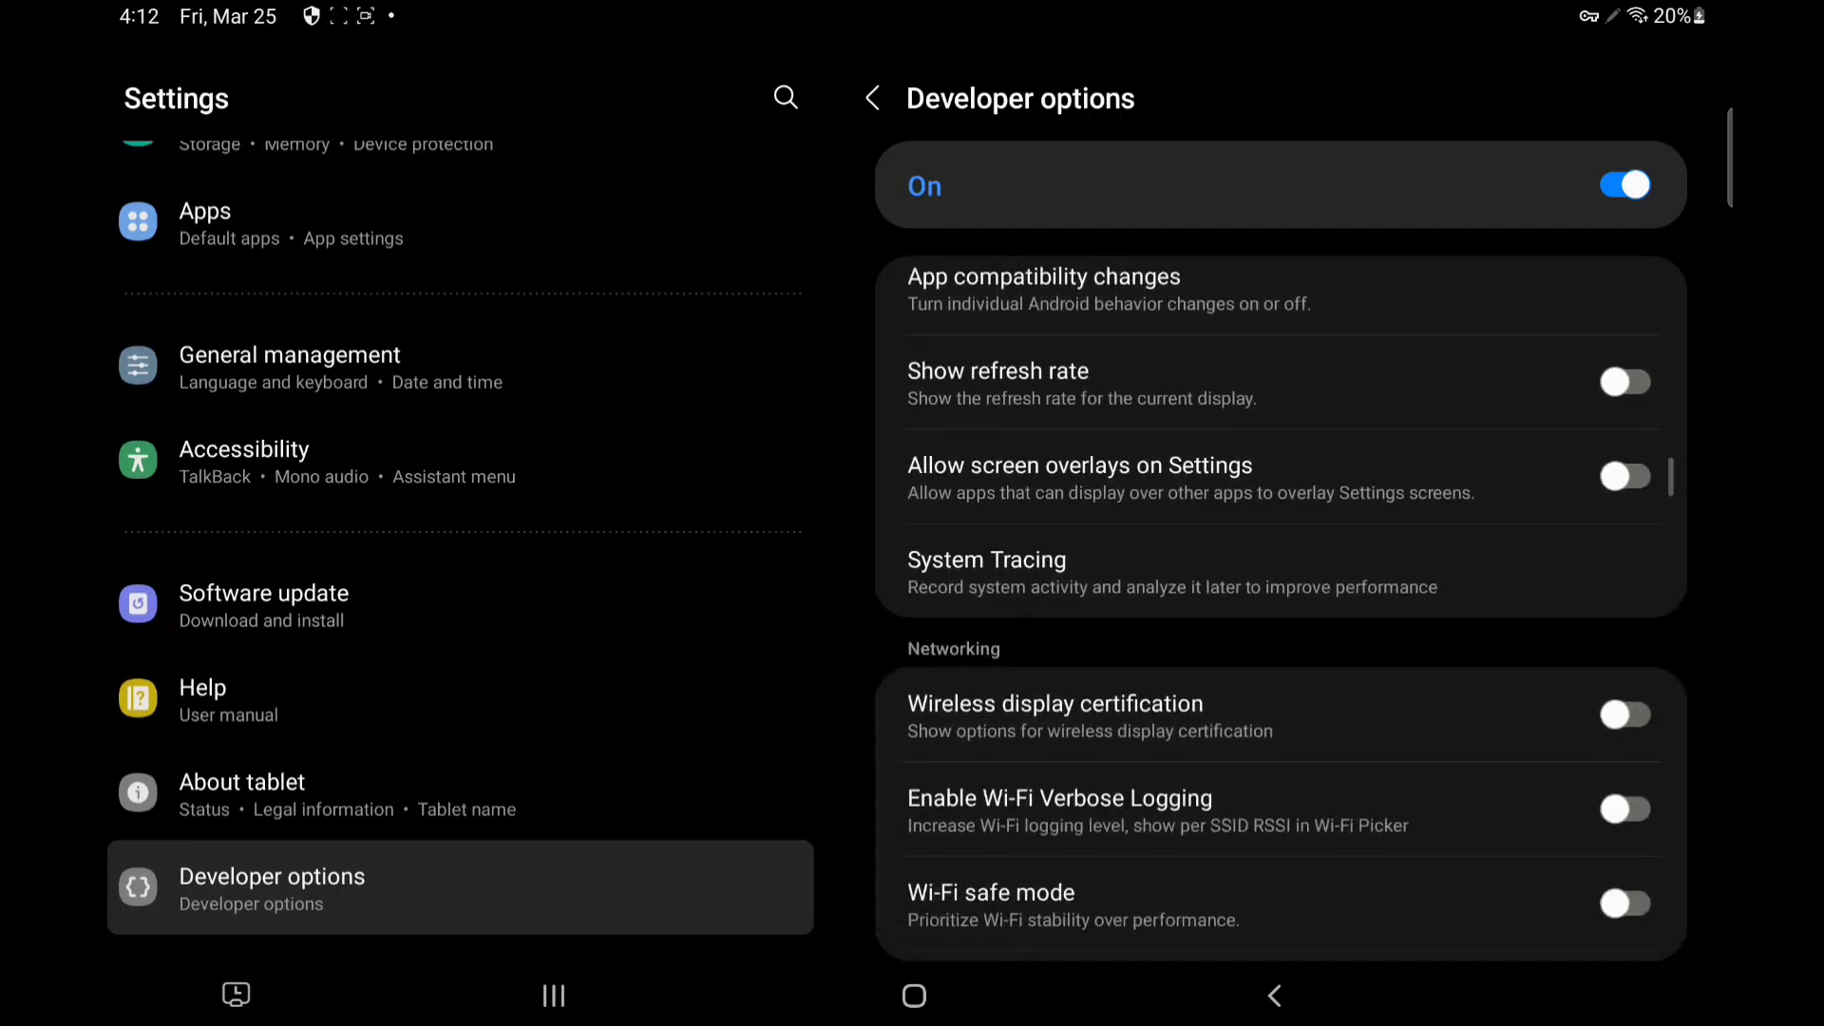
pyautogui.scroll(-3, 1283, 598)
pyautogui.scroll(-2, 1283, 599)
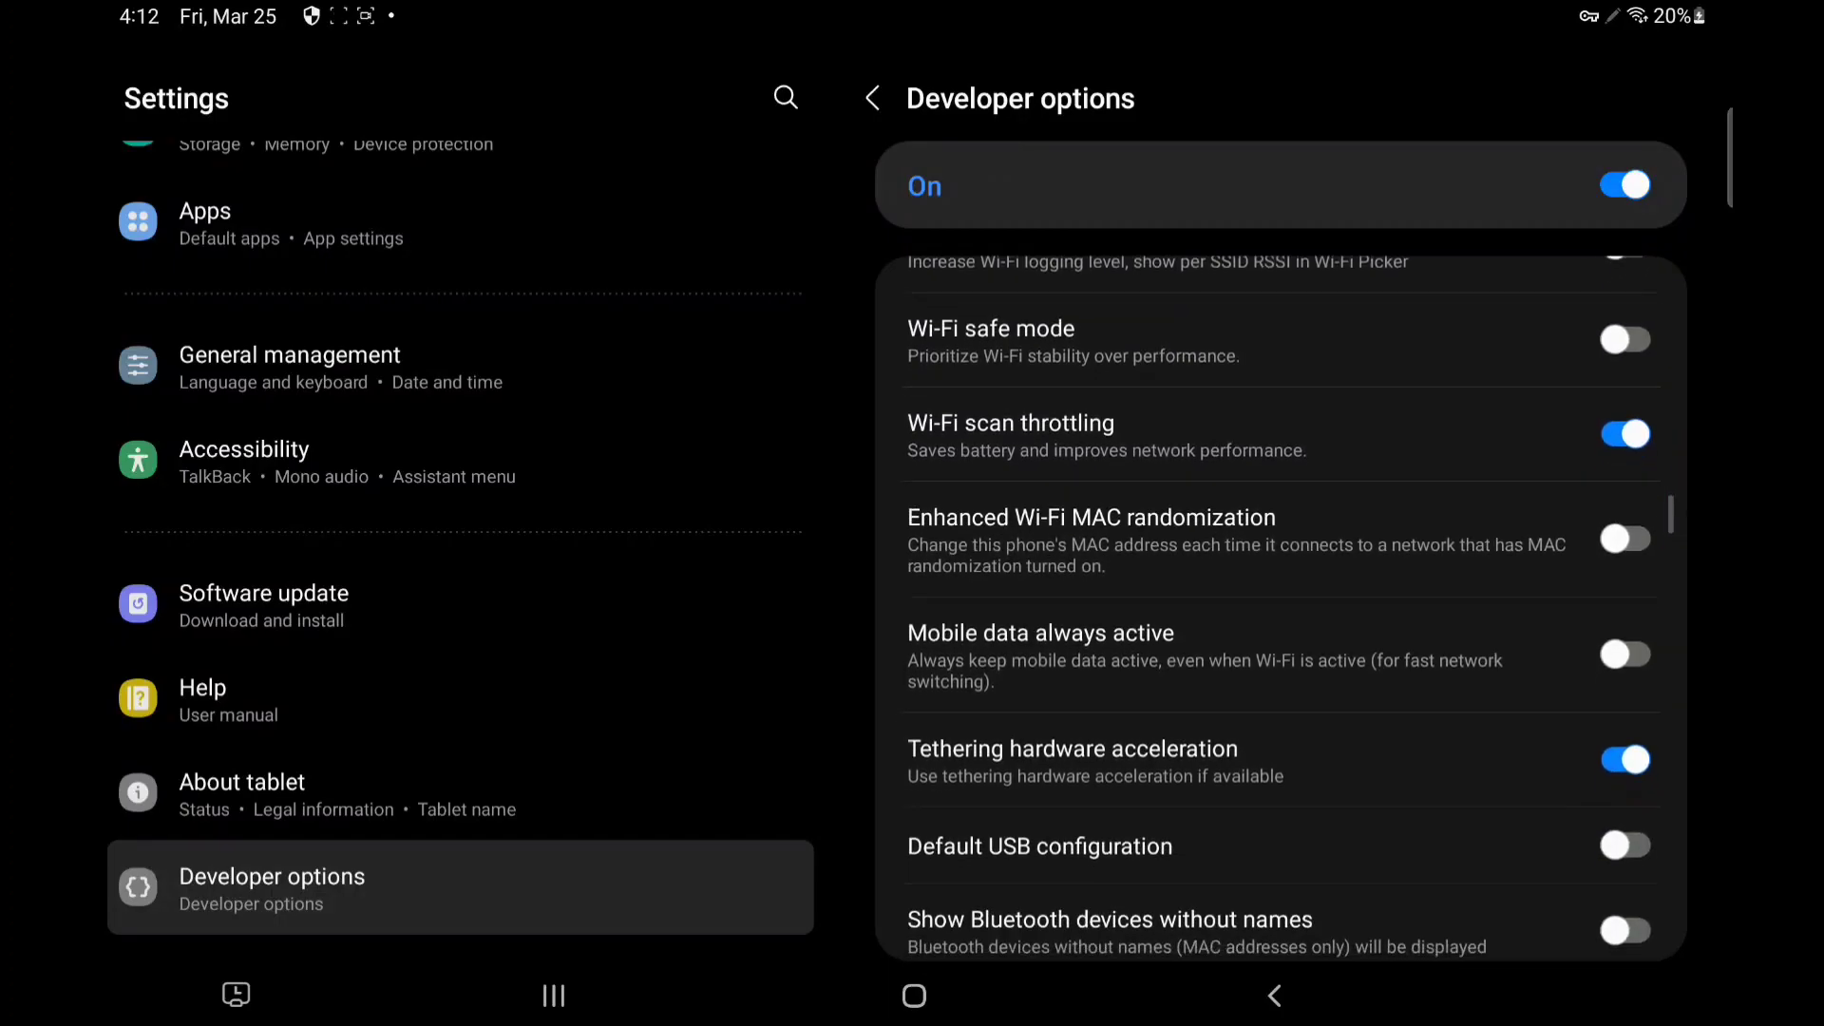
pyautogui.scroll(-2, 1282, 599)
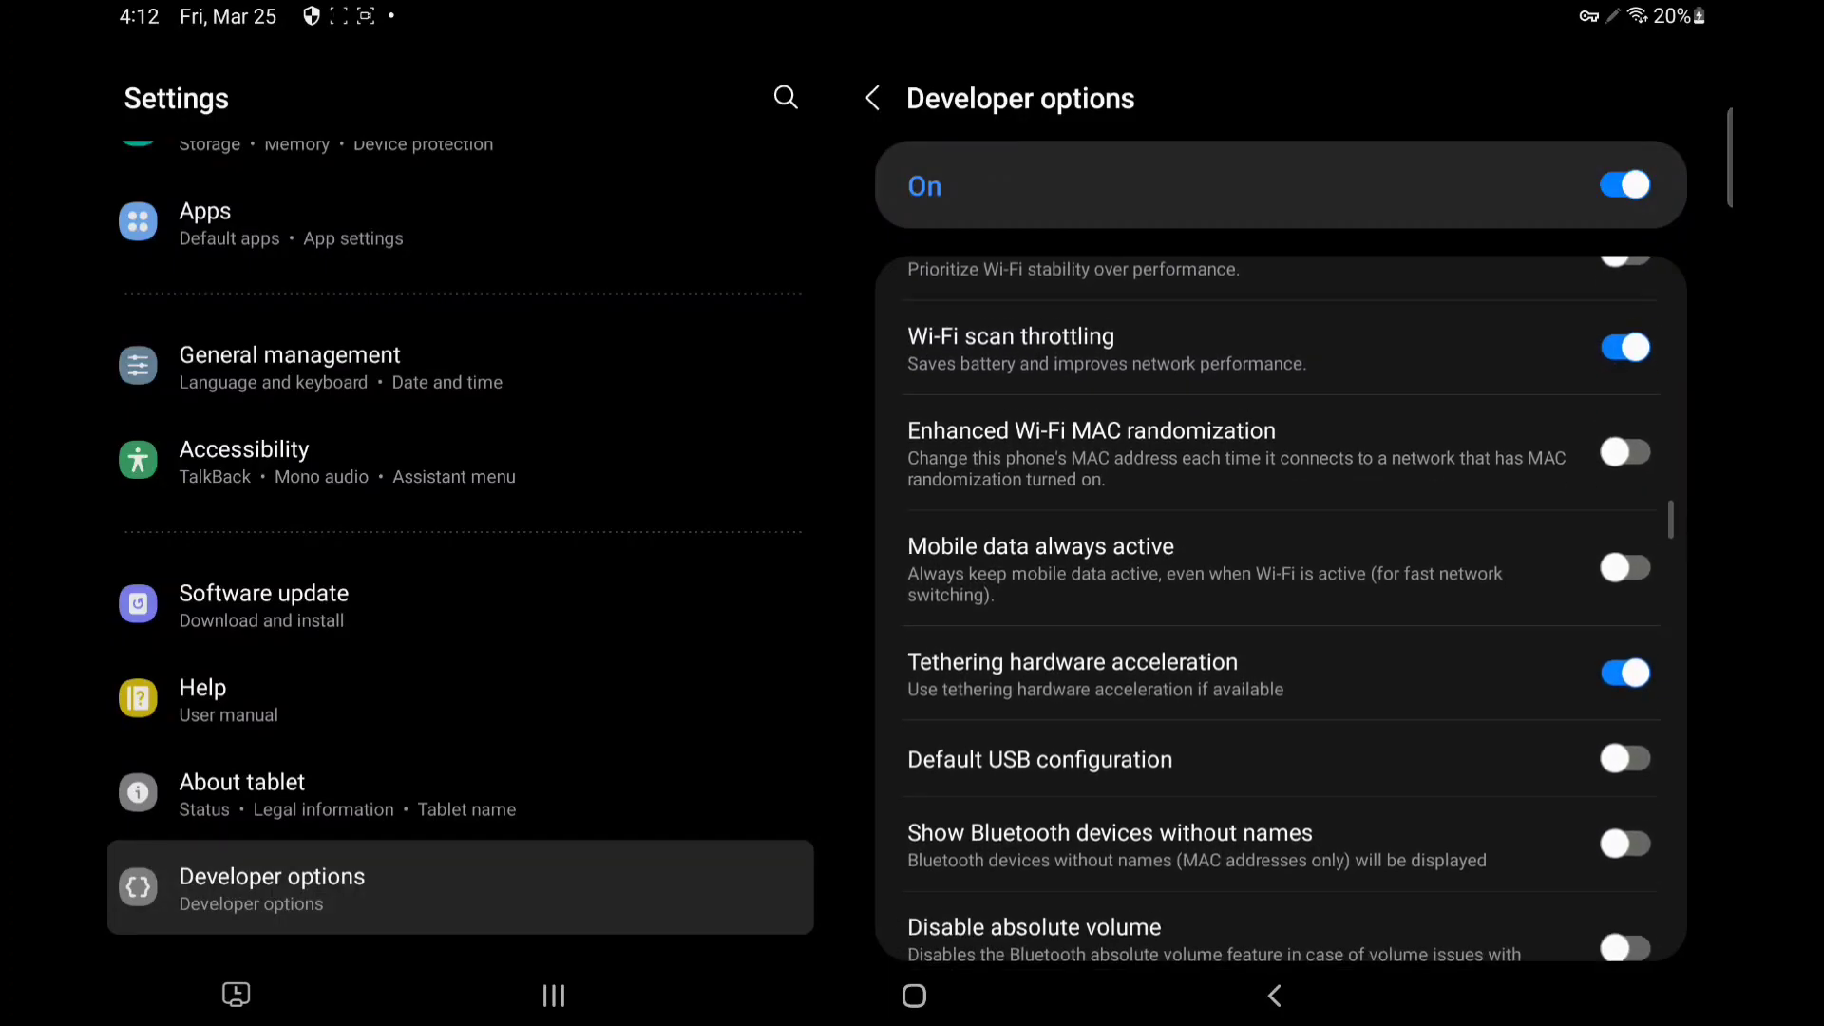
pyautogui.scroll(-3, 1283, 598)
pyautogui.scroll(-2, 1282, 599)
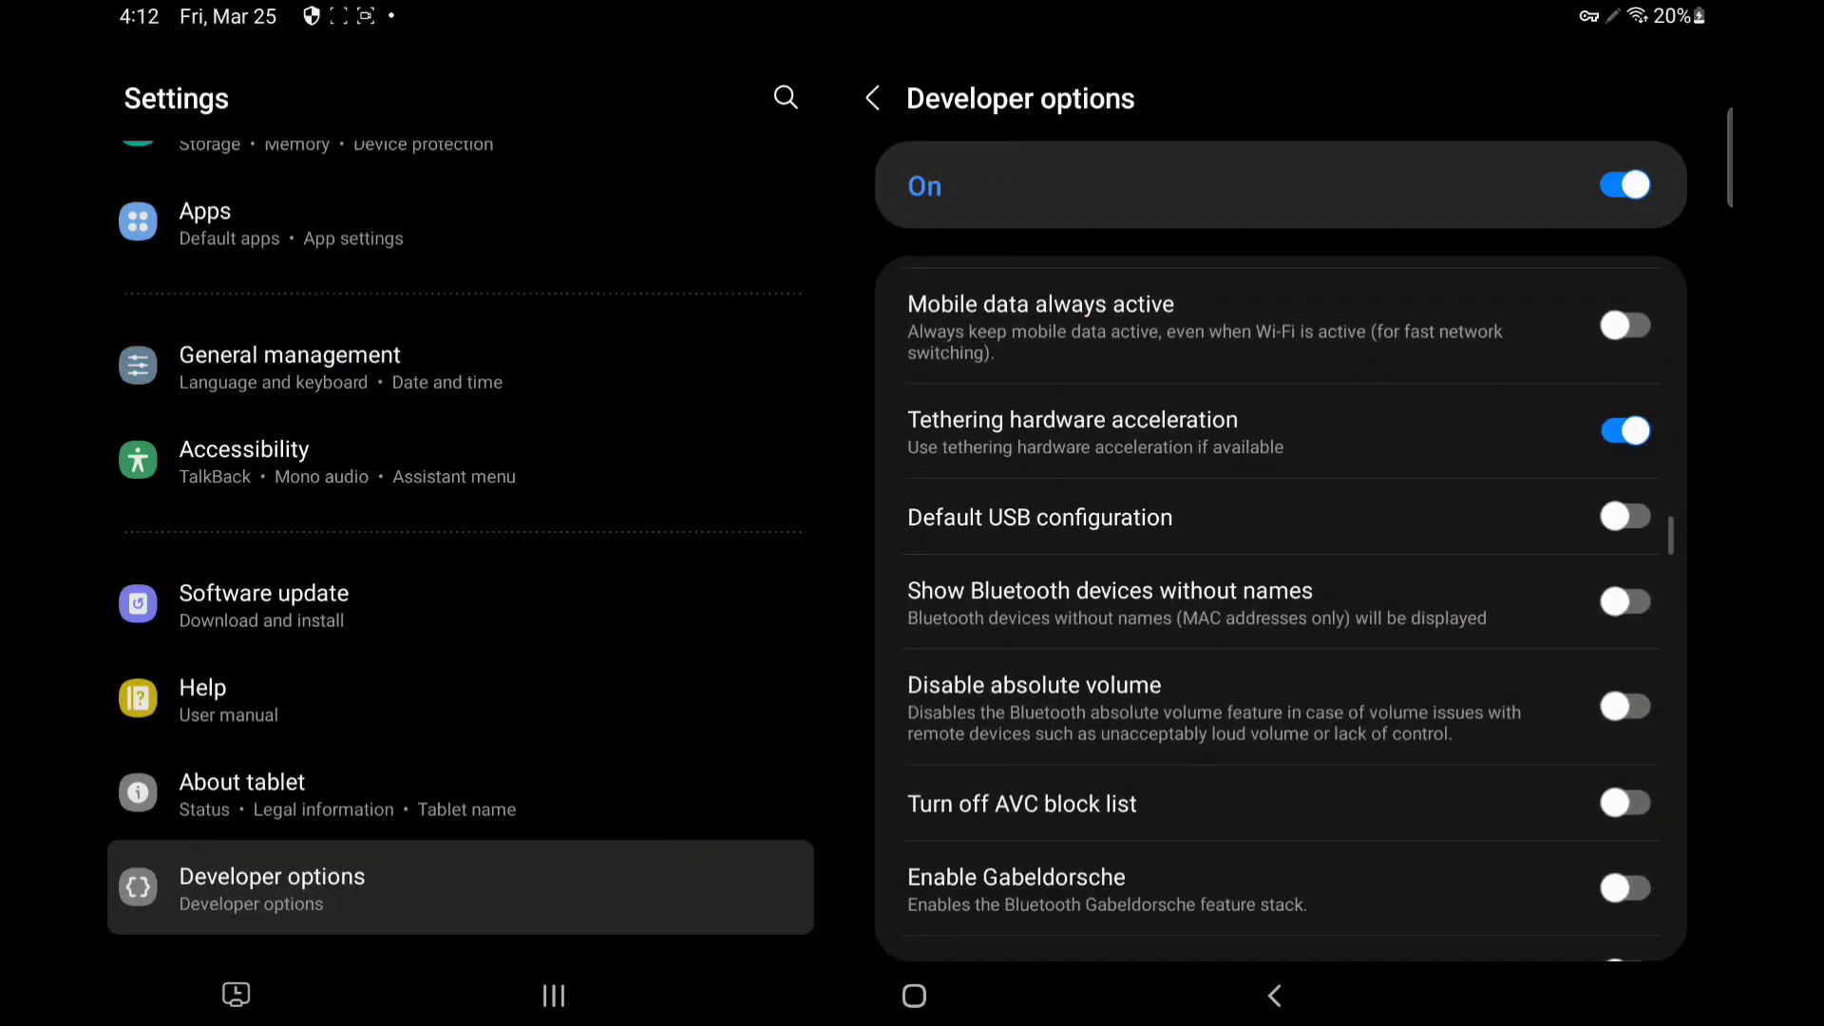
pyautogui.scroll(-2, 1282, 599)
pyautogui.scroll(-2, 1284, 598)
pyautogui.scroll(-1, 1282, 599)
pyautogui.scroll(-2, 1283, 600)
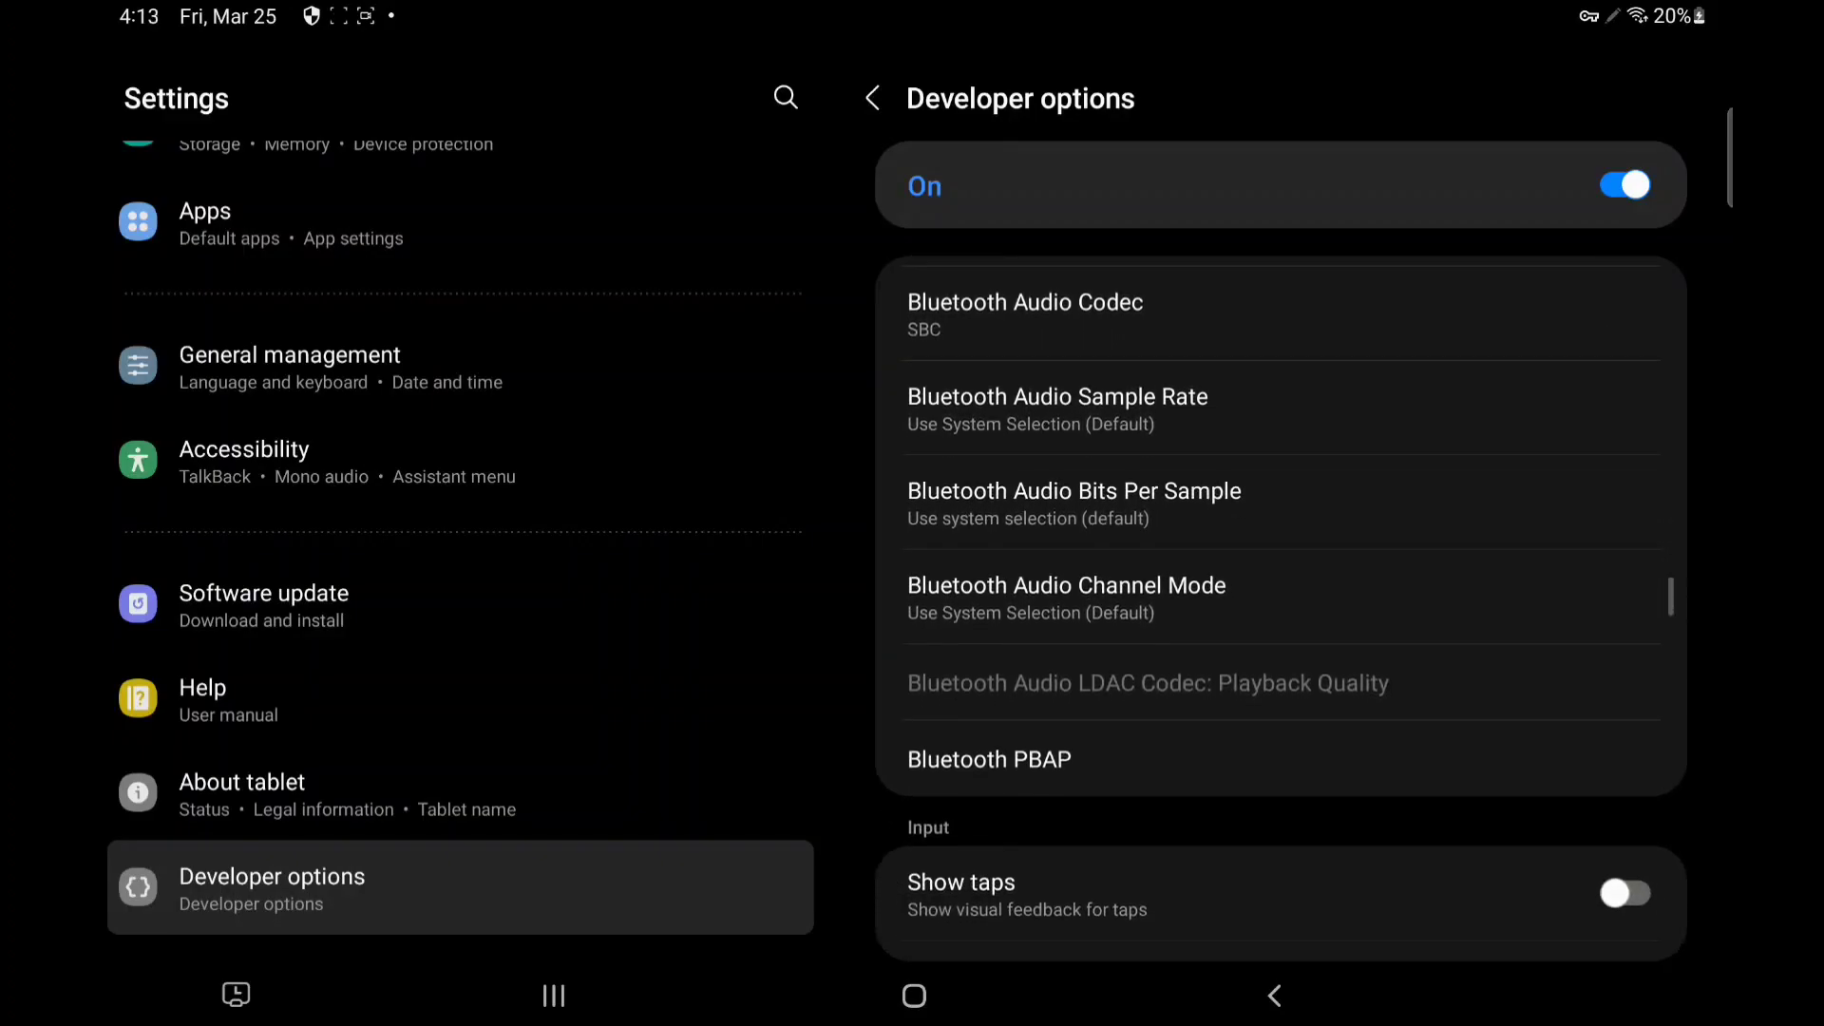
pyautogui.scroll(-2, 1283, 598)
pyautogui.scroll(-2, 1282, 598)
pyautogui.scroll(-2, 1284, 599)
pyautogui.scroll(-2, 1282, 599)
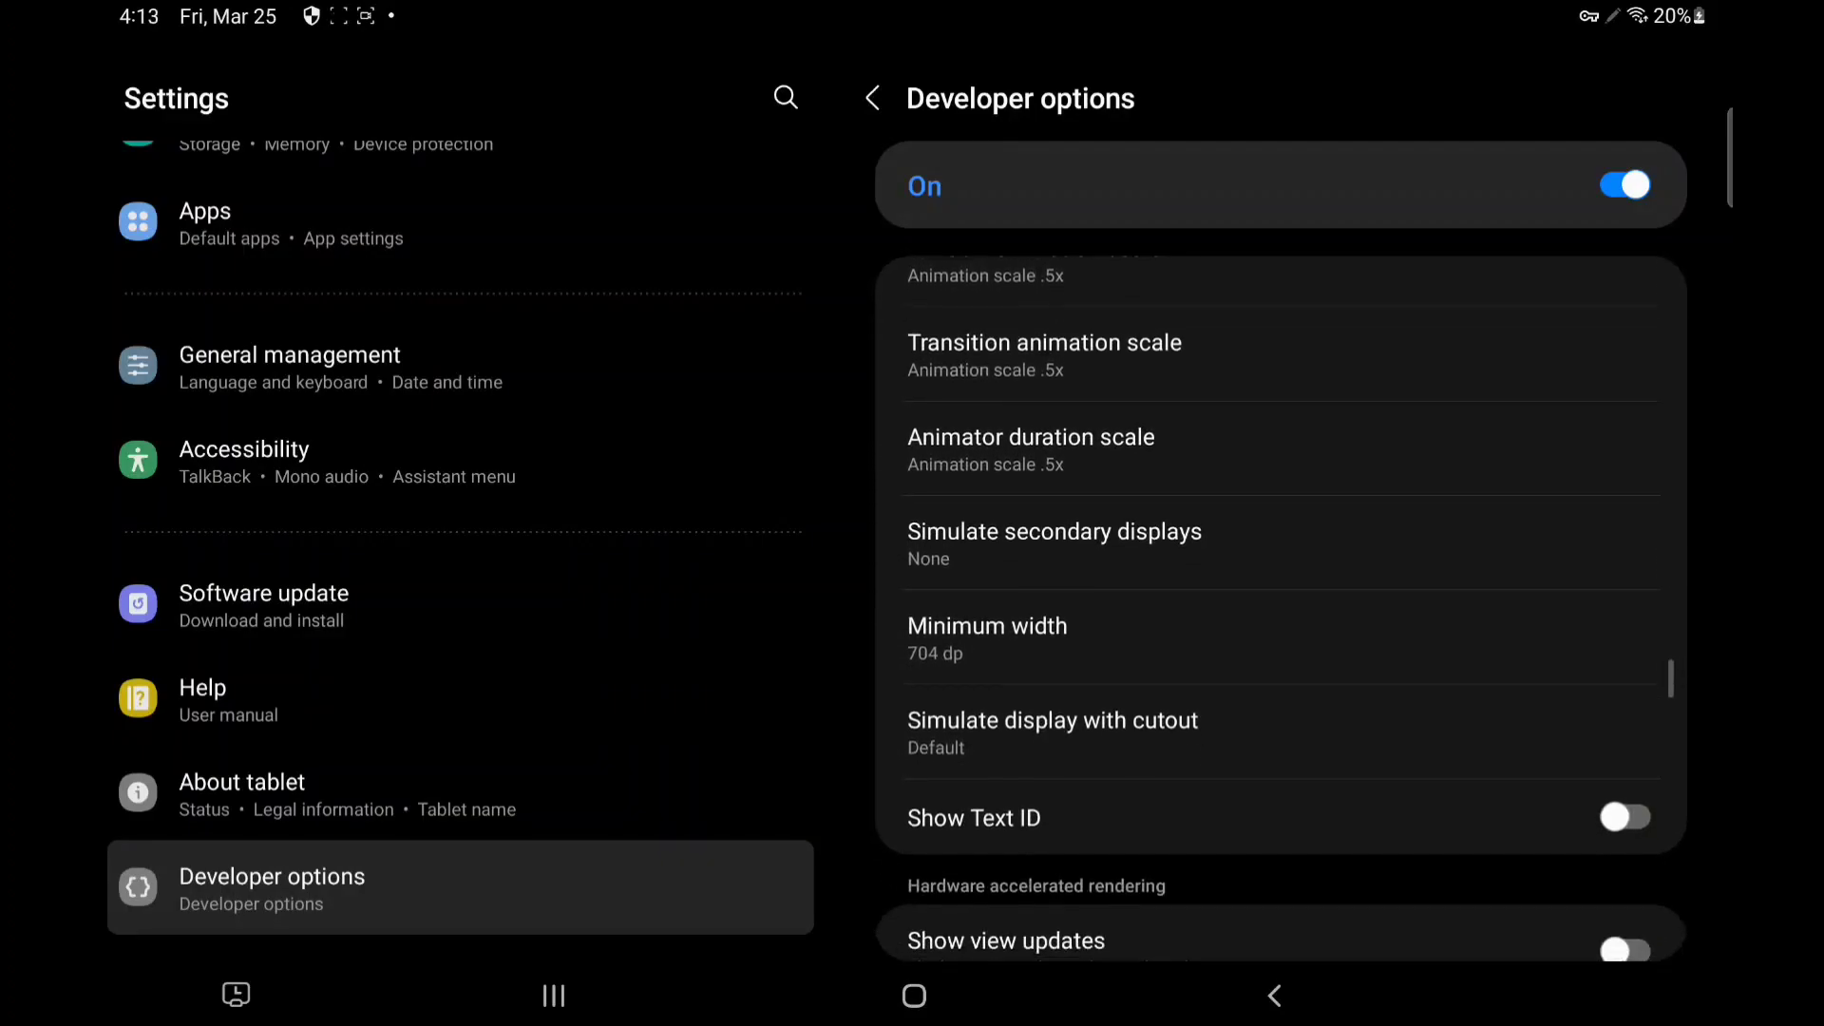
pyautogui.scroll(-2, 1282, 599)
pyautogui.scroll(-2, 1284, 600)
pyautogui.scroll(-2, 1283, 599)
pyautogui.scroll(2, 1283, 599)
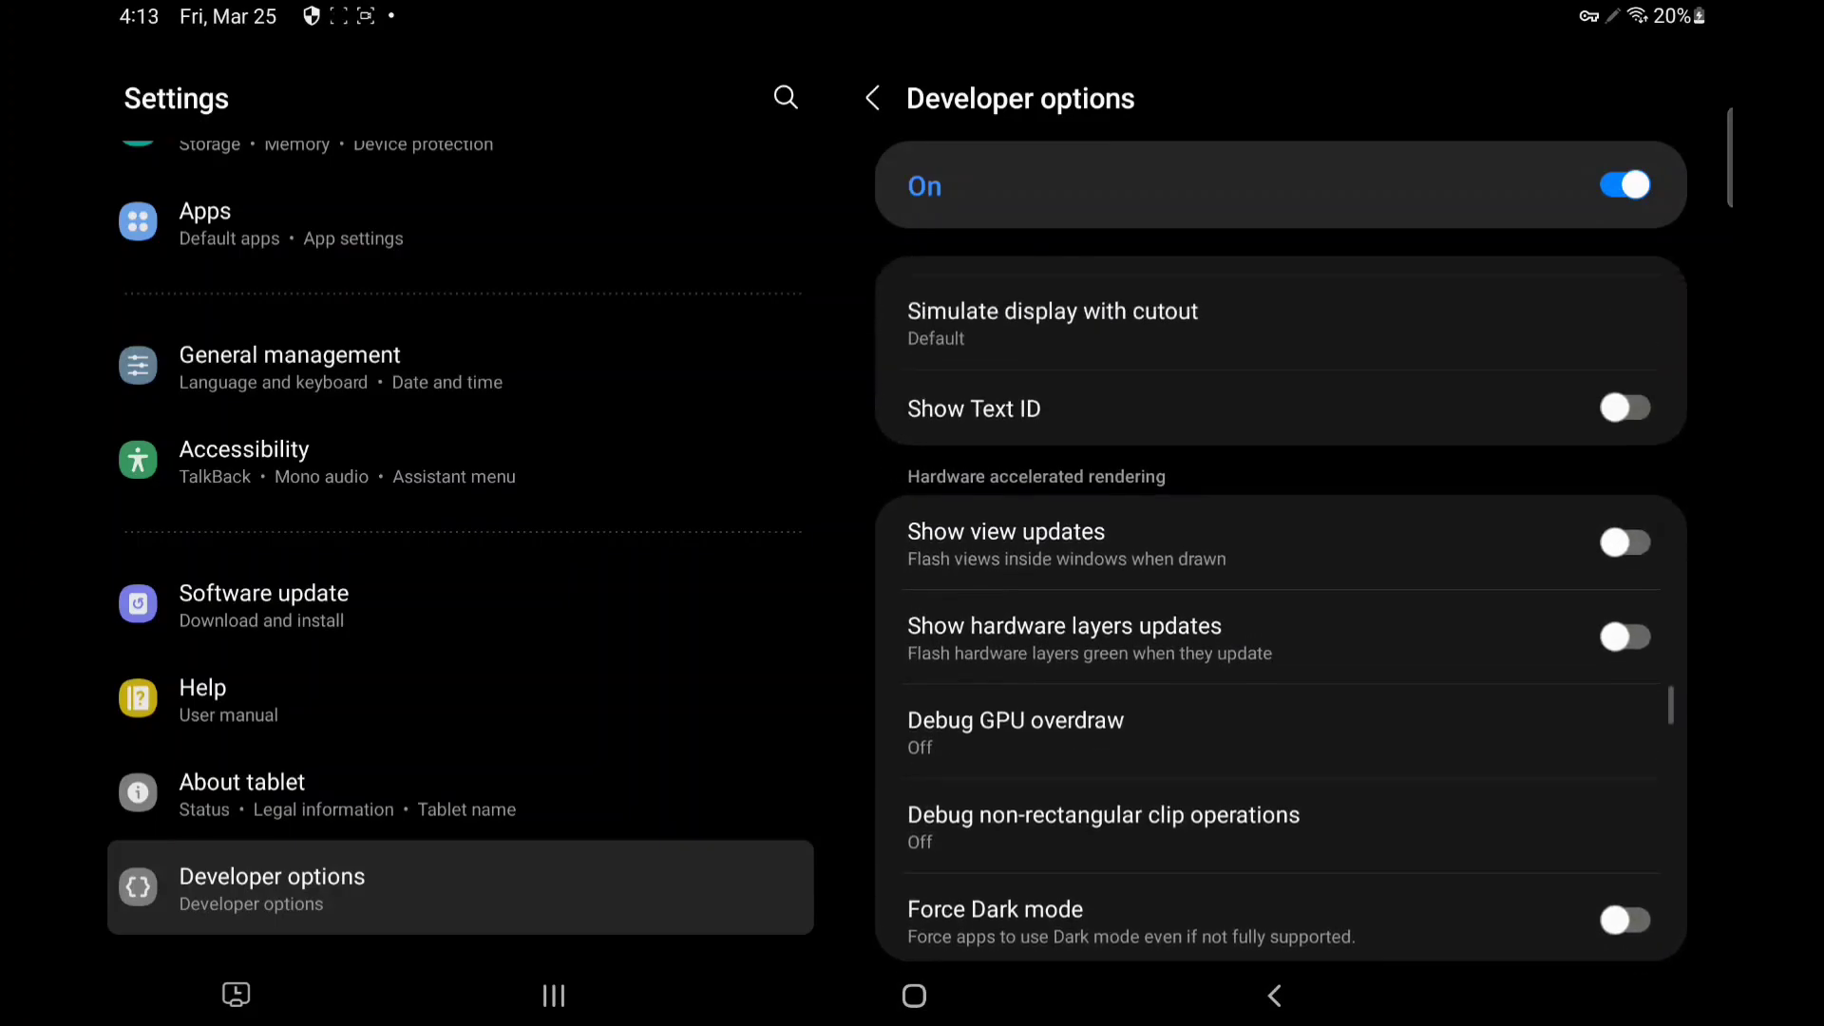
pyautogui.scroll(2, 1283, 599)
pyautogui.scroll(2, 1283, 598)
pyautogui.scroll(1, 1283, 598)
# Set Window, Transition and Animator duration scales to Animation off and enable Force 4x MSAA.
pyautogui.click(1141, 501)
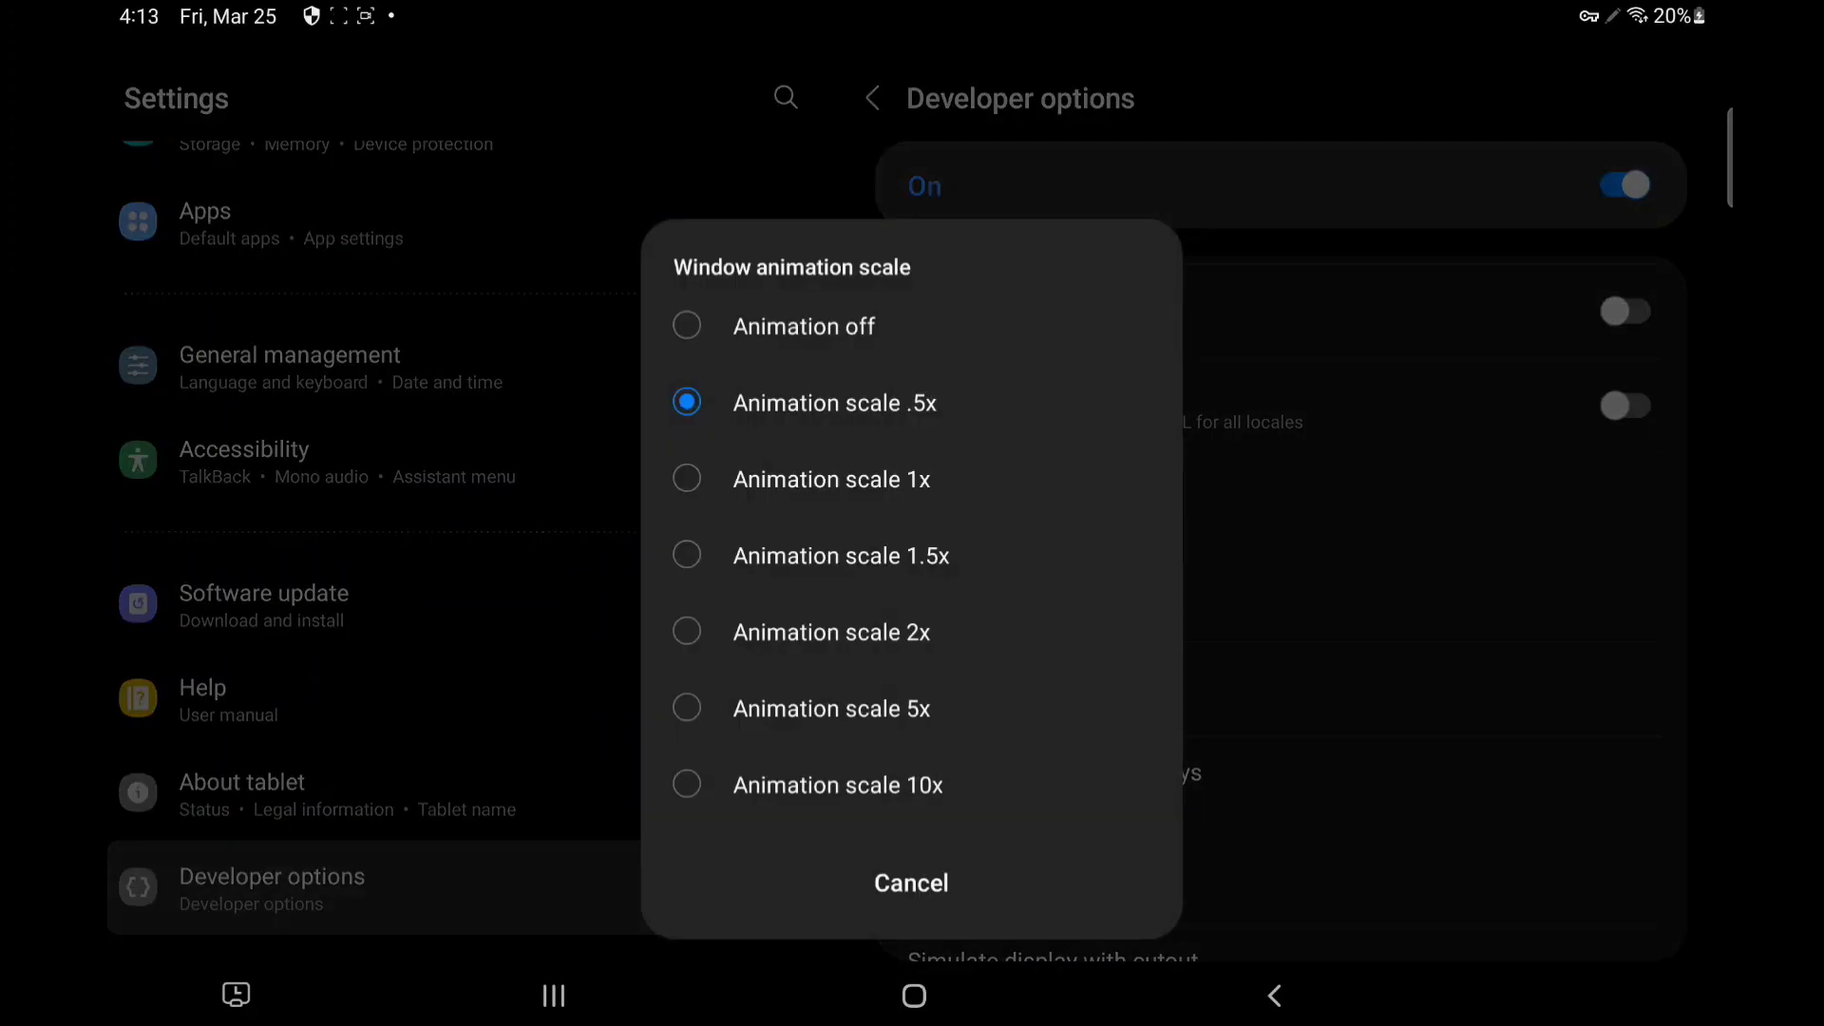
pyautogui.click(804, 326)
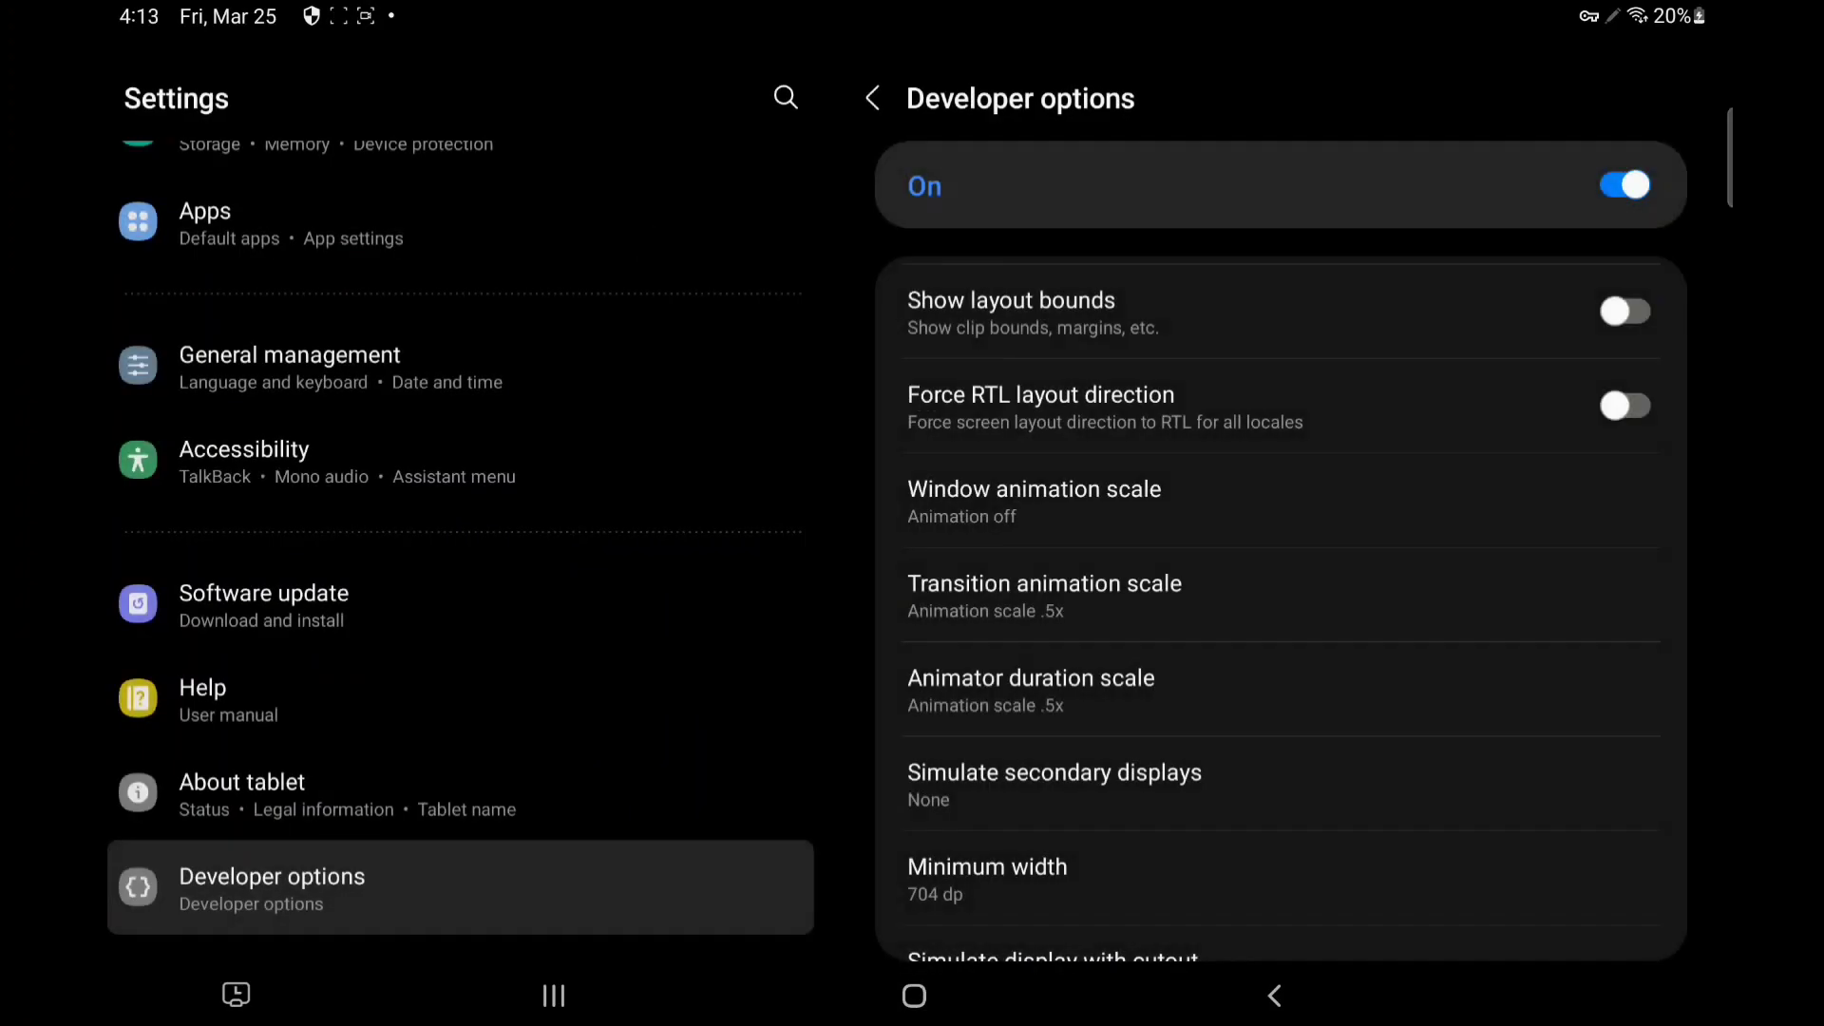
pyautogui.click(1083, 590)
pyautogui.click(804, 325)
pyautogui.click(1083, 684)
pyautogui.click(804, 325)
pyautogui.scroll(-3, 1283, 598)
pyautogui.scroll(-3, 1283, 598)
pyautogui.scroll(-1, 1283, 599)
pyautogui.click(1624, 722)
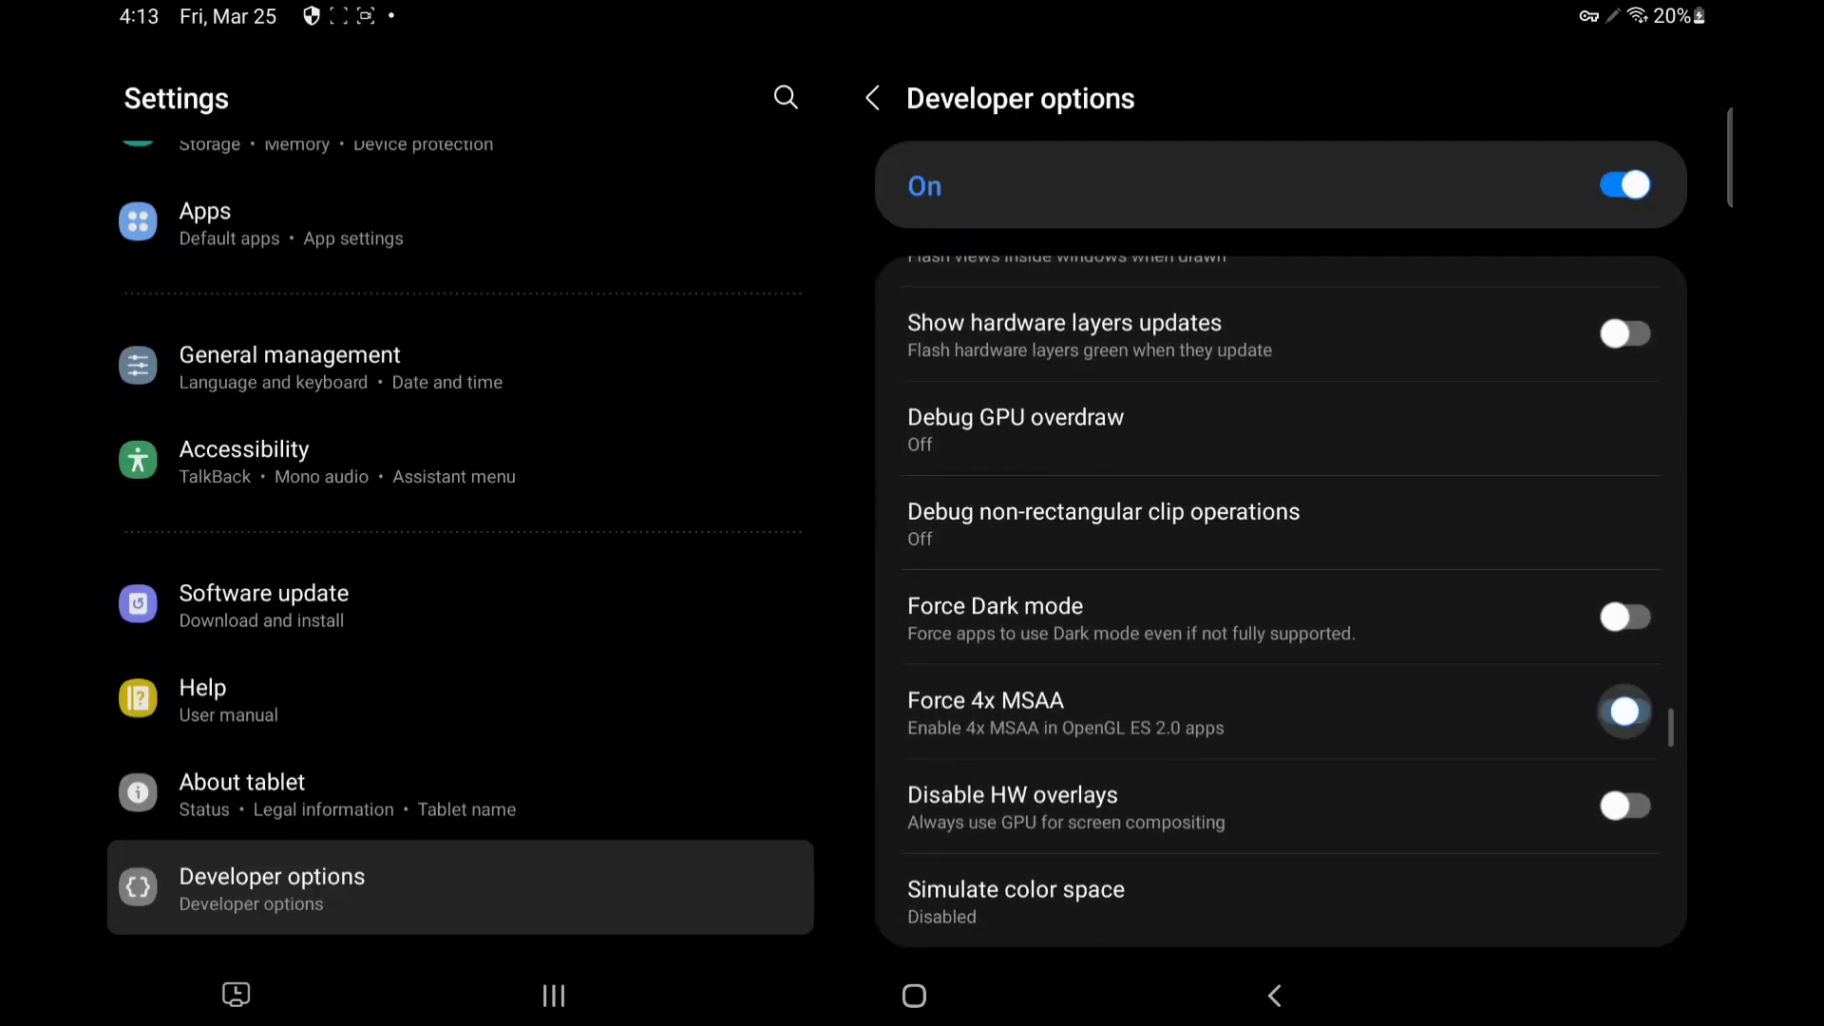
pyautogui.click(1625, 628)
pyautogui.scroll(-3, 1283, 599)
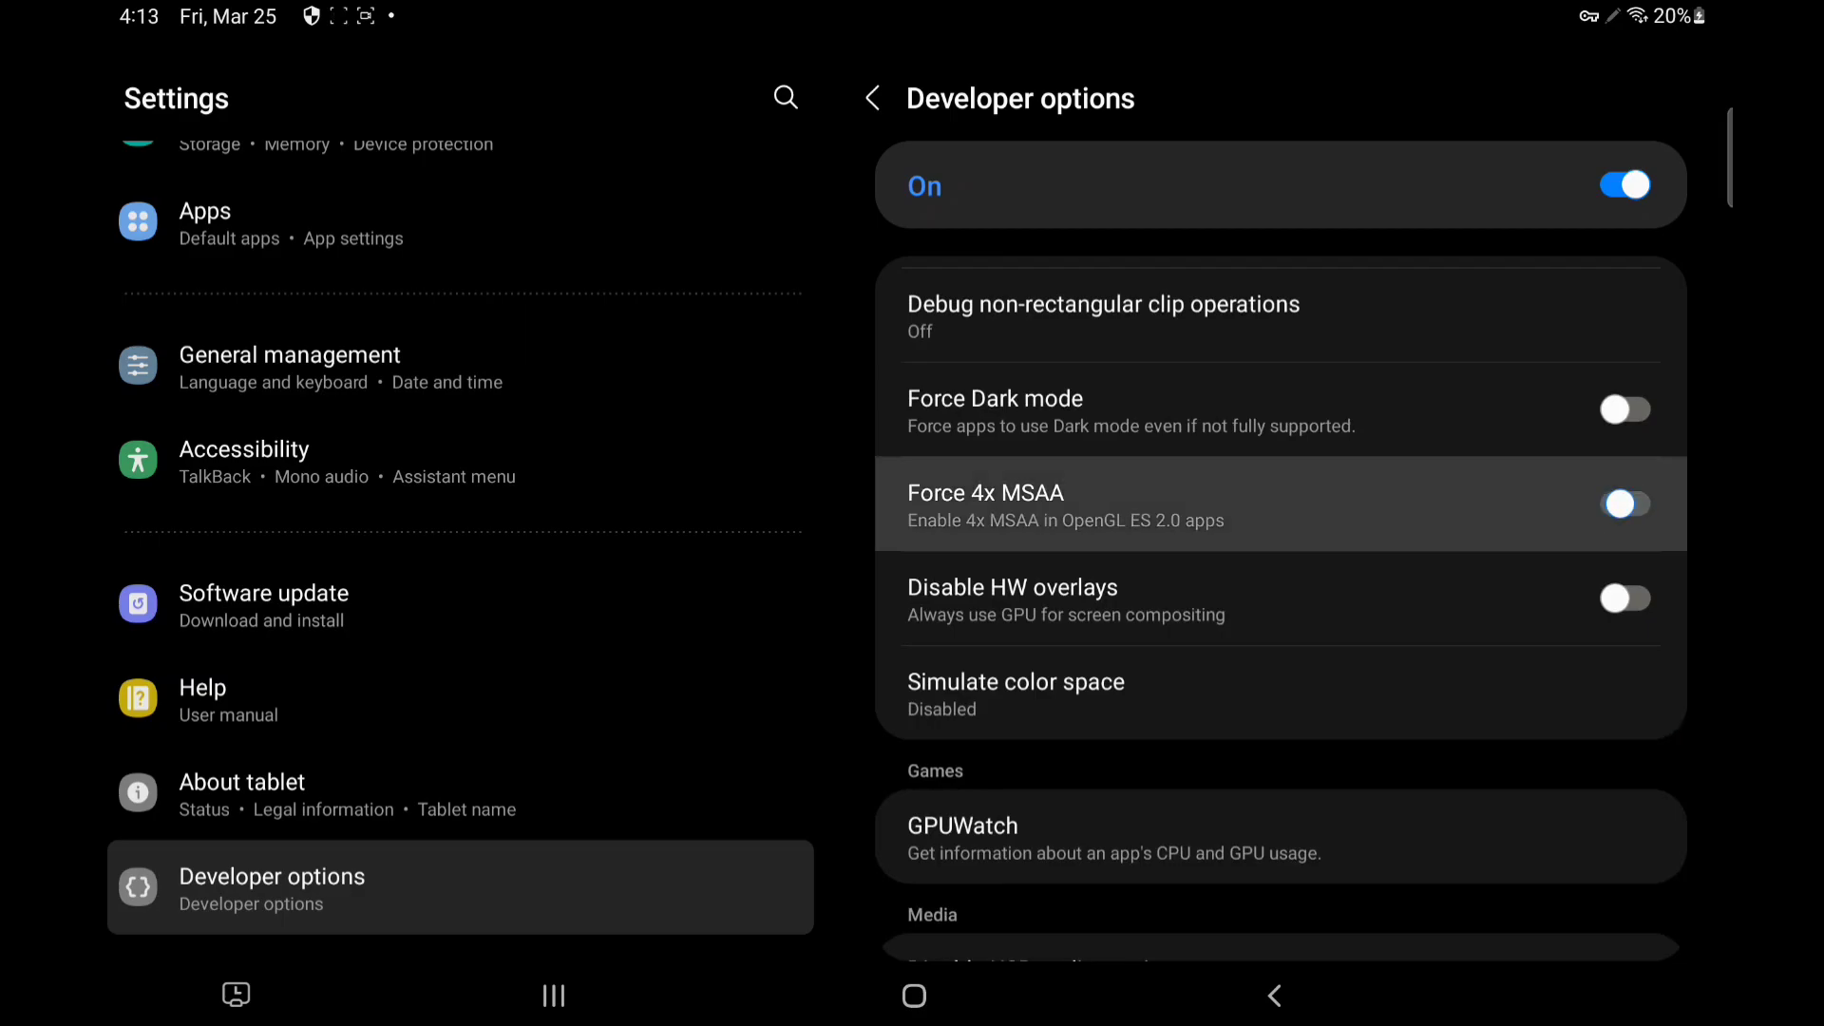
pyautogui.scroll(-3, 1283, 599)
pyautogui.scroll(-3, 1282, 600)
pyautogui.scroll(-3, 1283, 599)
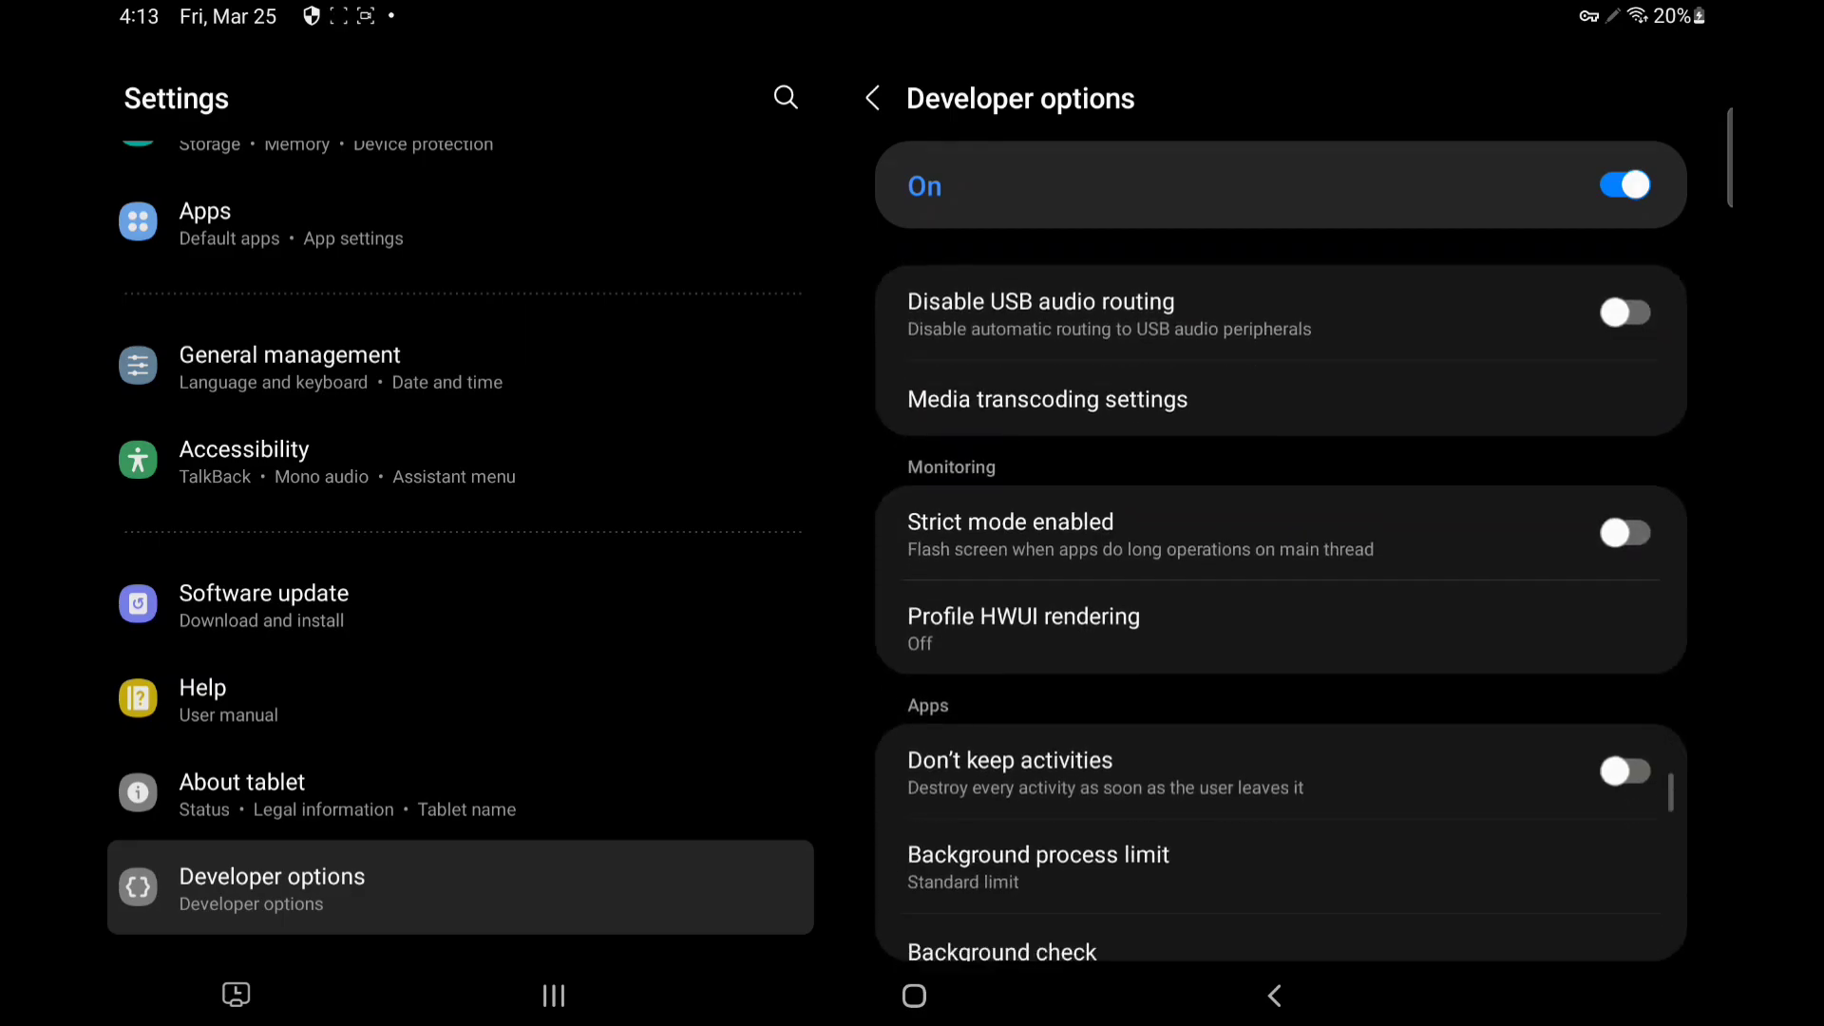
pyautogui.scroll(-3, 1283, 600)
pyautogui.scroll(-3, 1283, 599)
pyautogui.scroll(-2, 1282, 599)
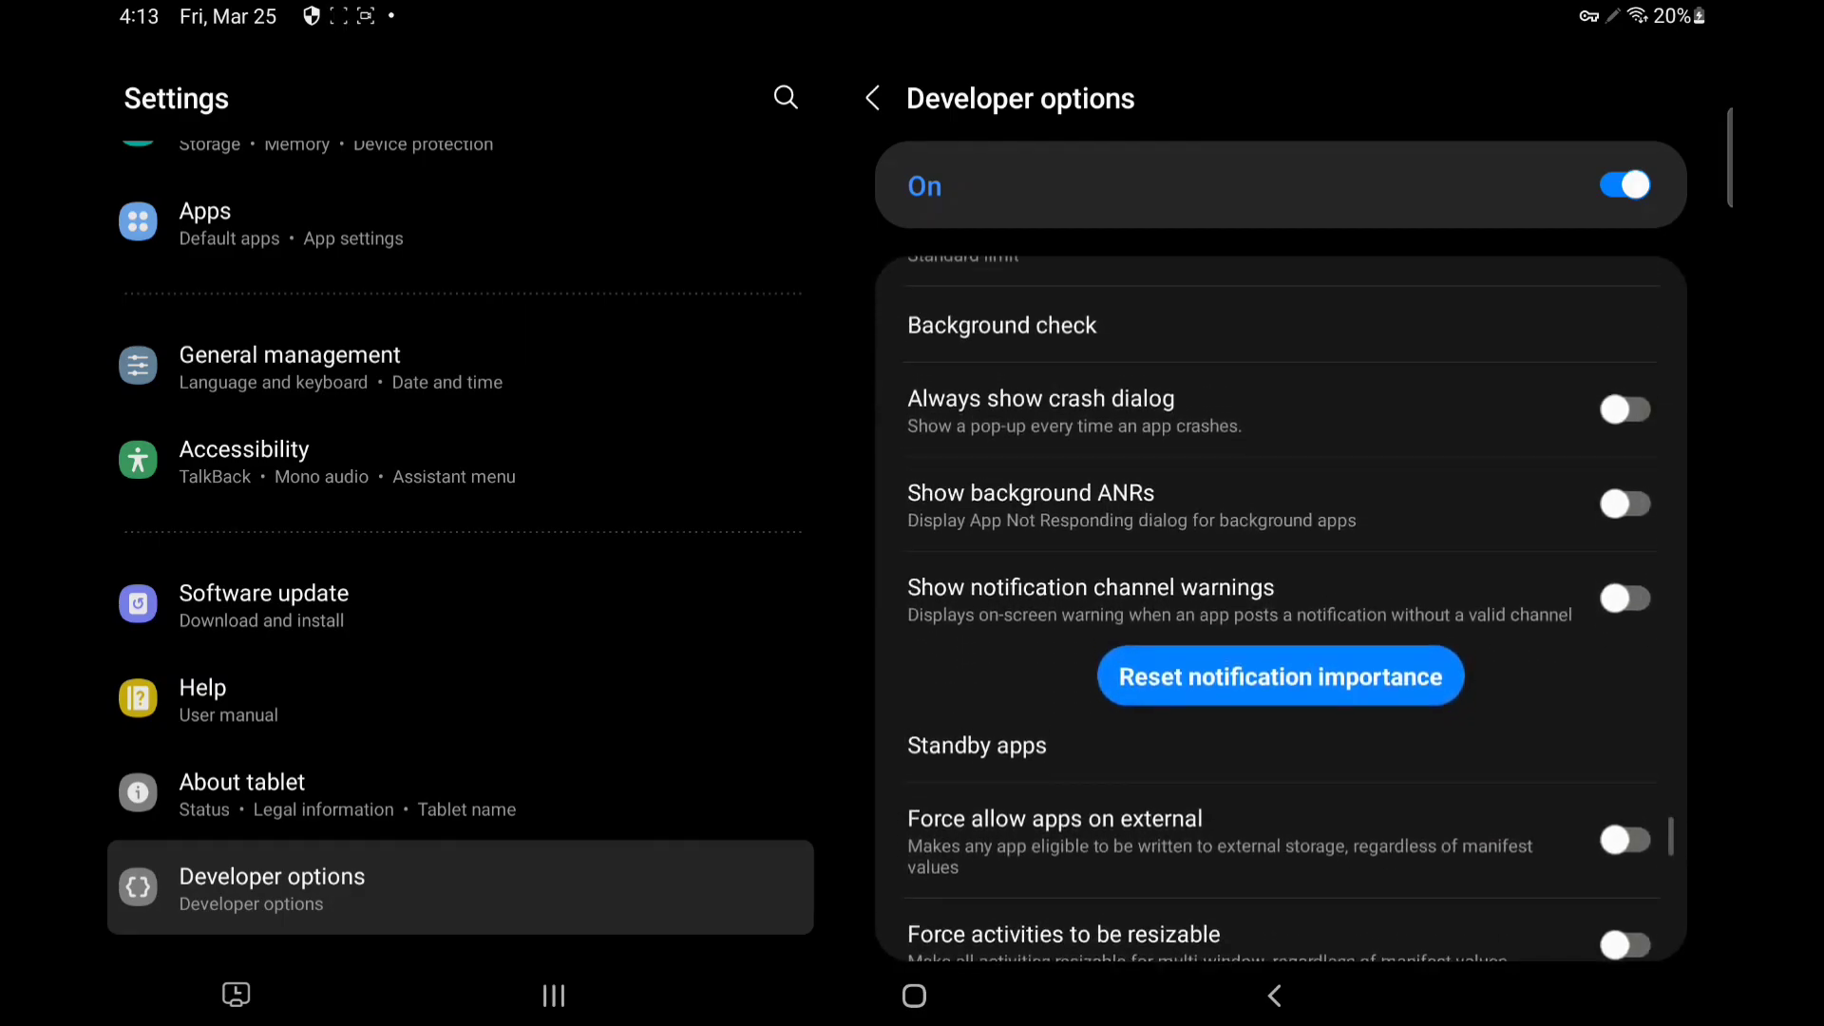
pyautogui.scroll(2, 1282, 598)
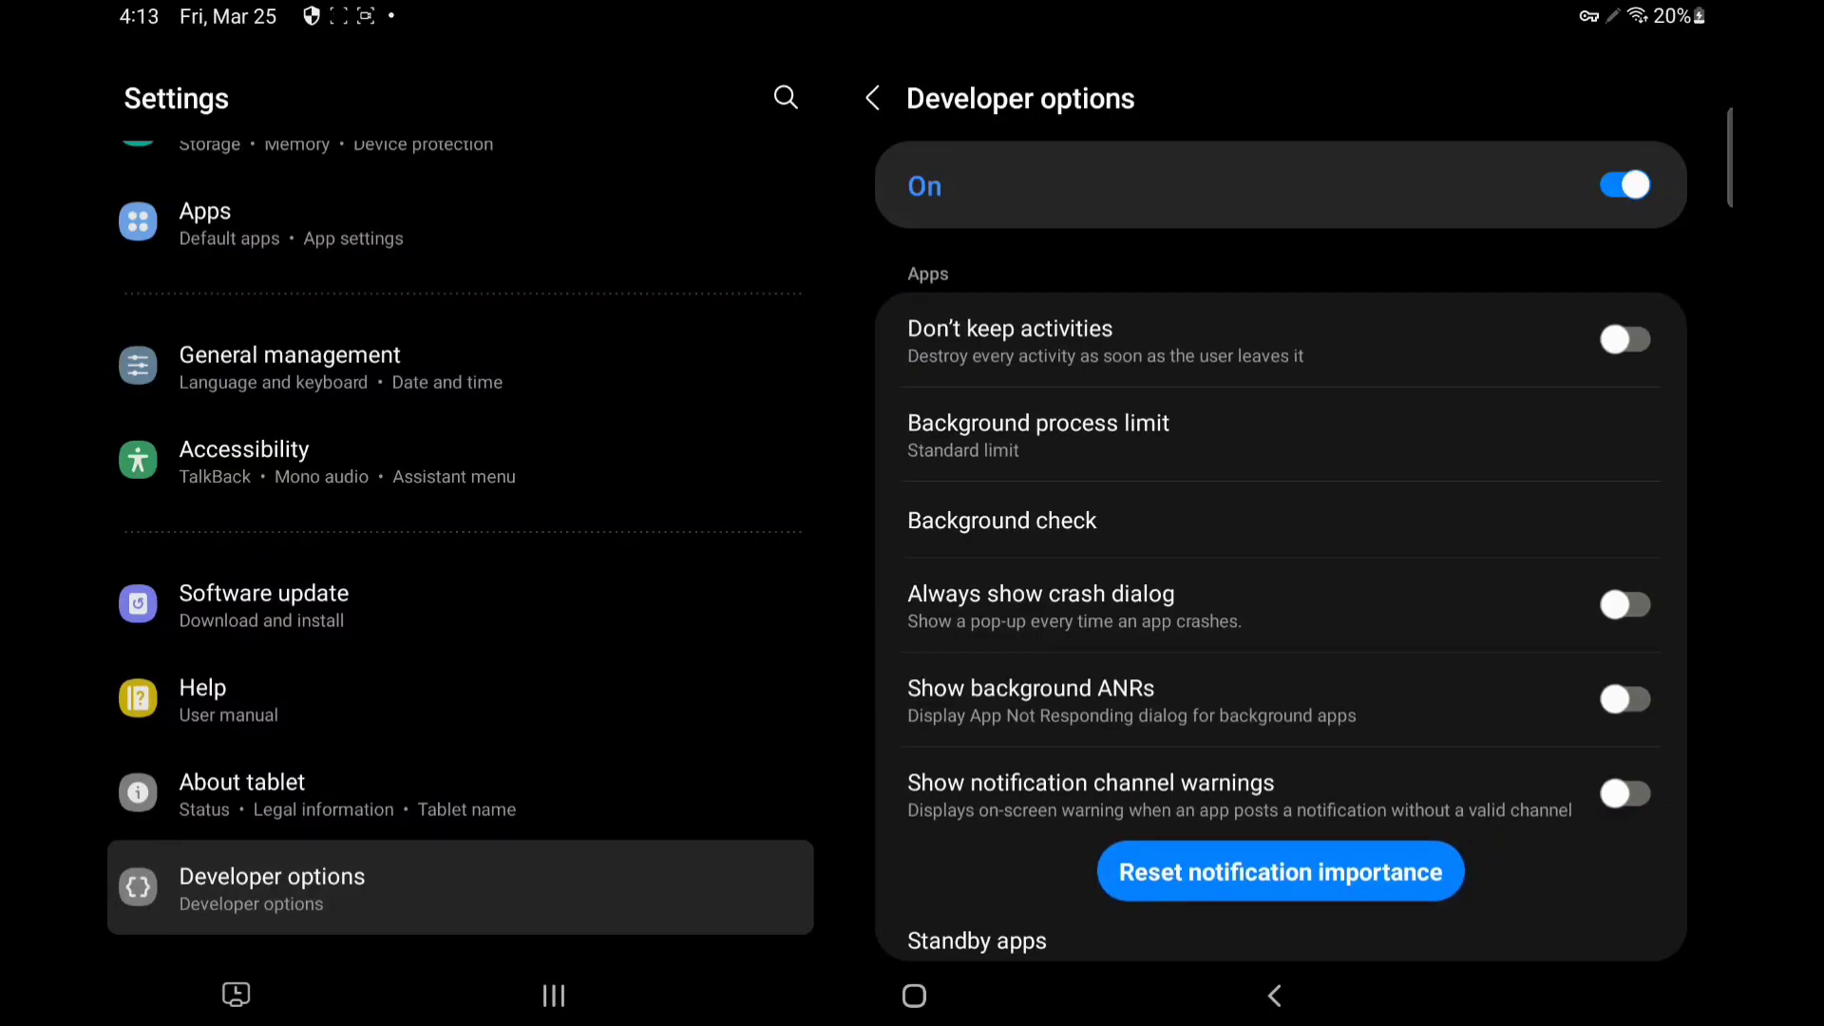
# Set Background process limit to 'At most 1 process'.
pyautogui.click(1038, 434)
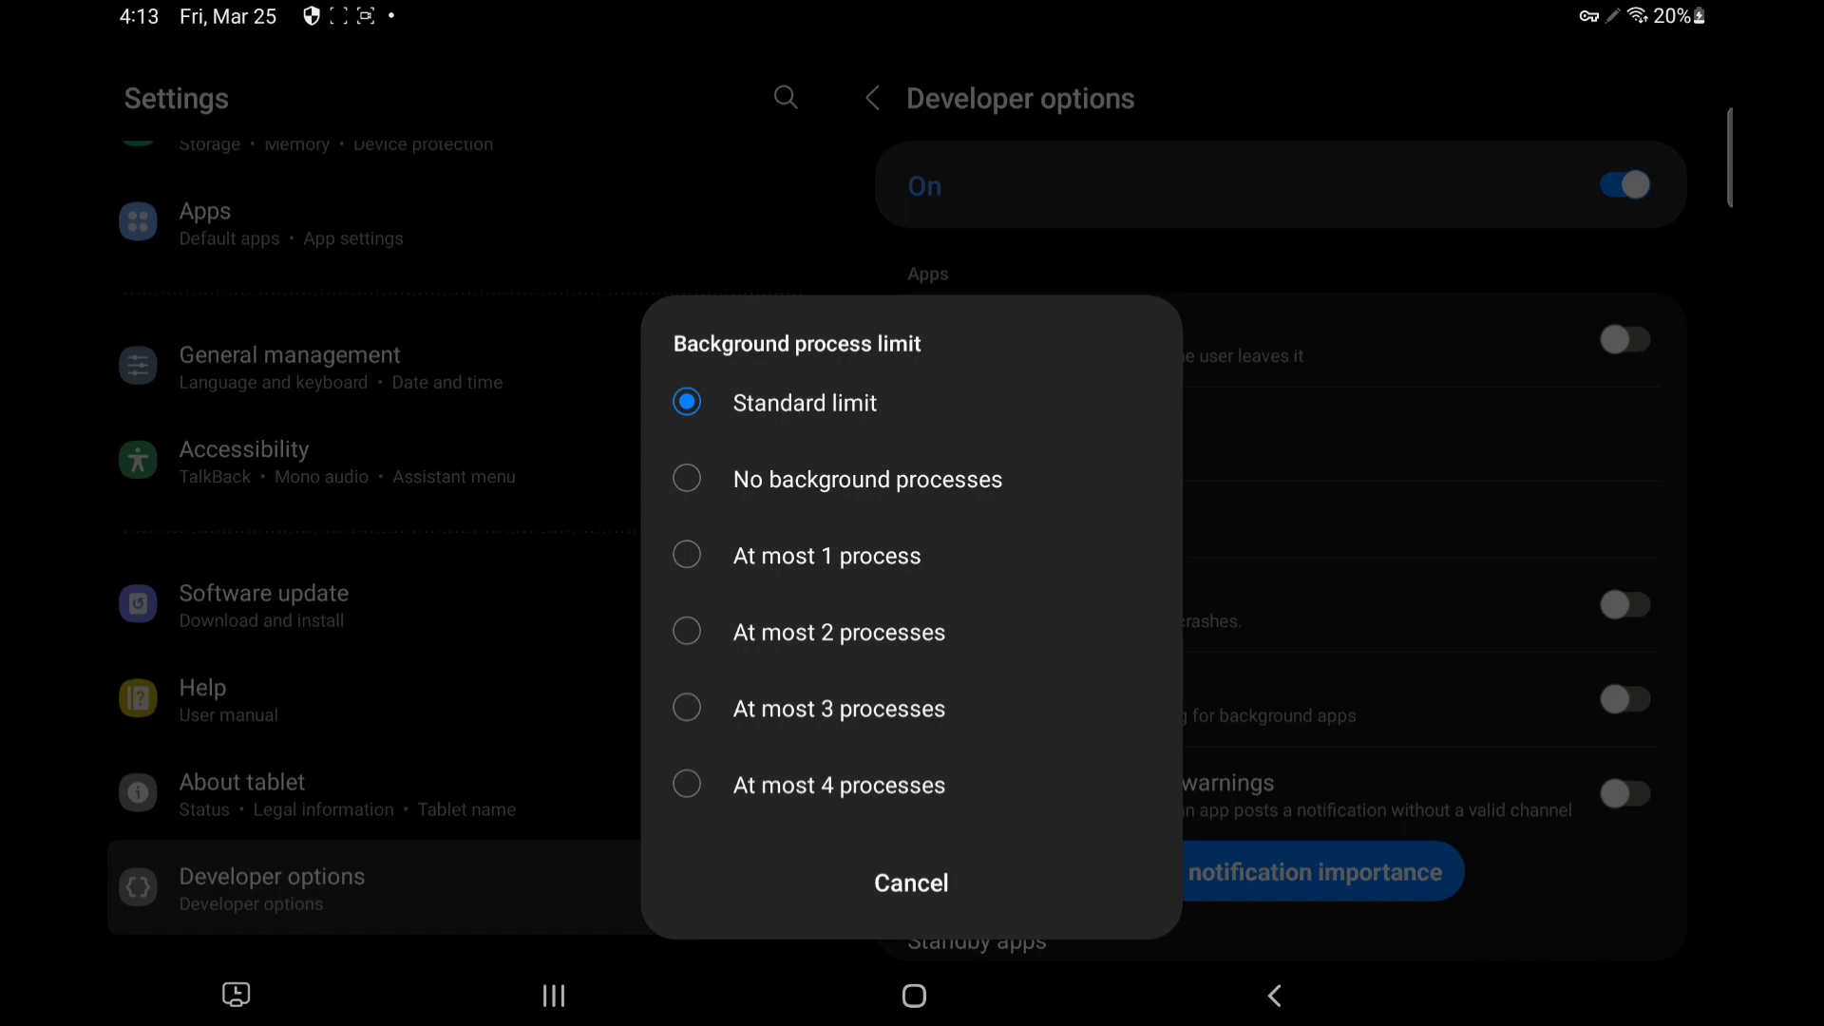
pyautogui.click(826, 556)
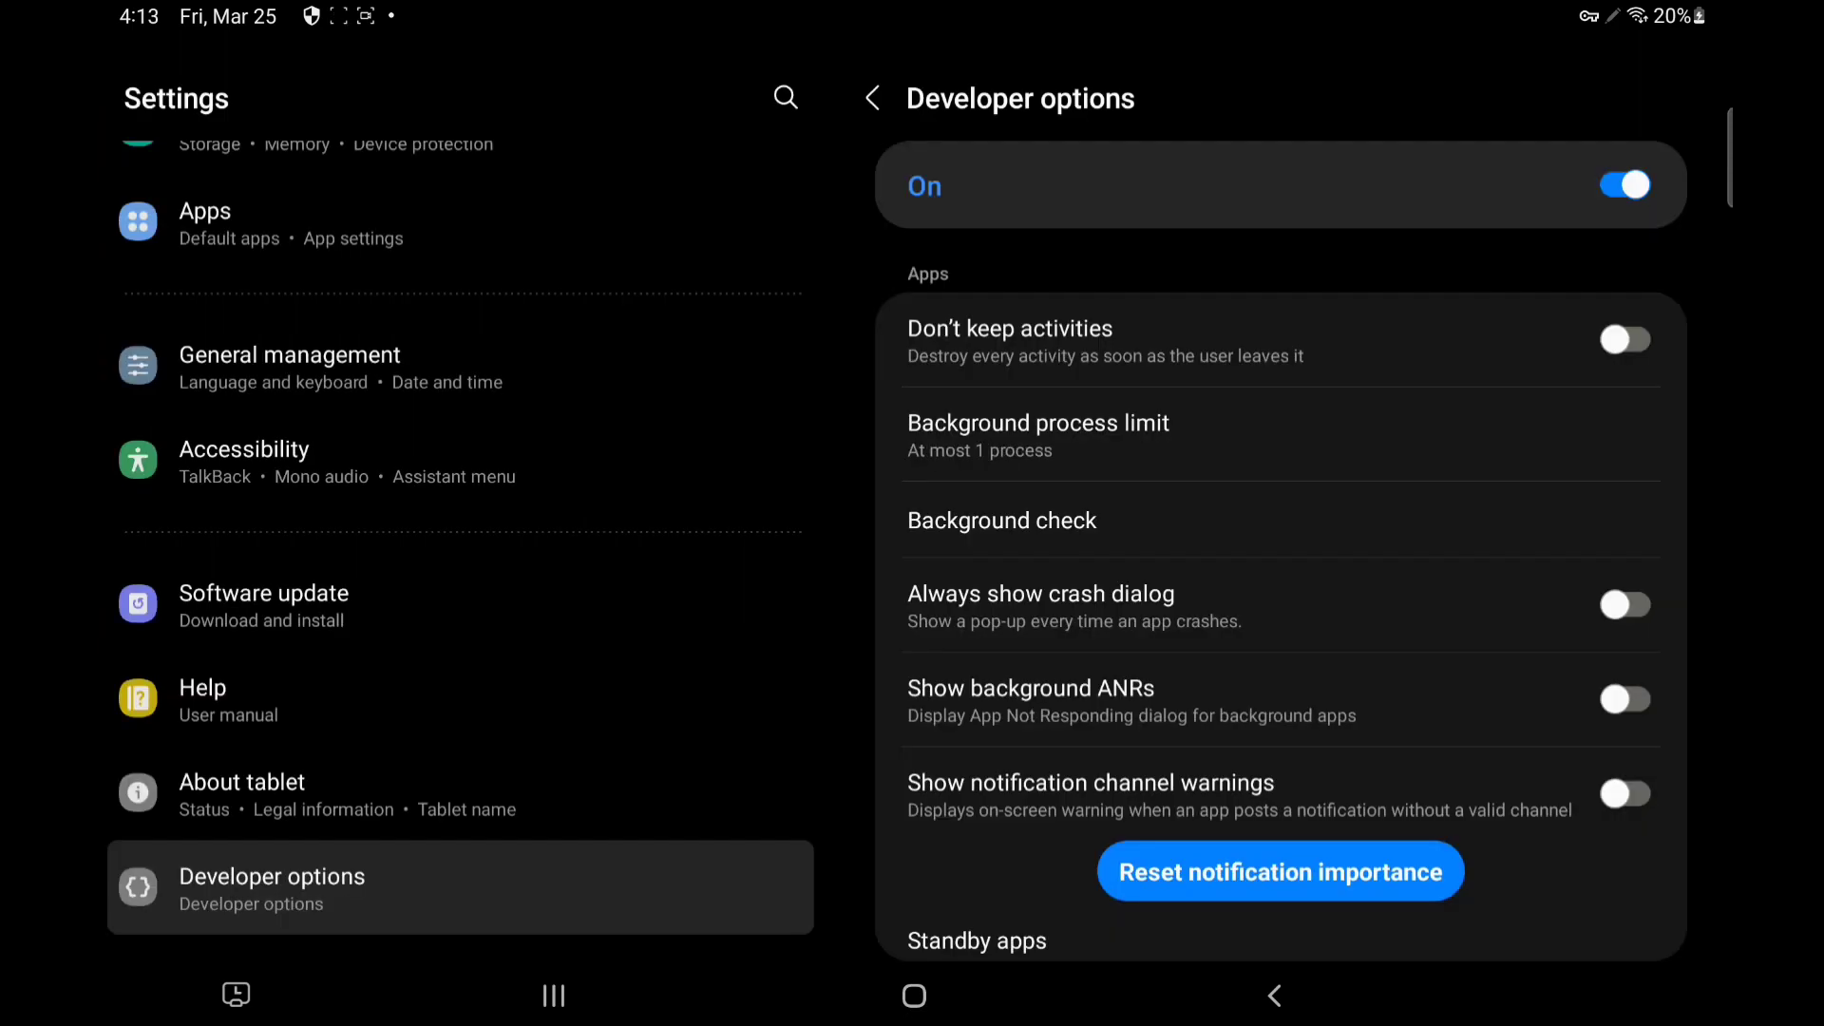
pyautogui.scroll(-3, 1282, 599)
pyautogui.scroll(-2, 1284, 598)
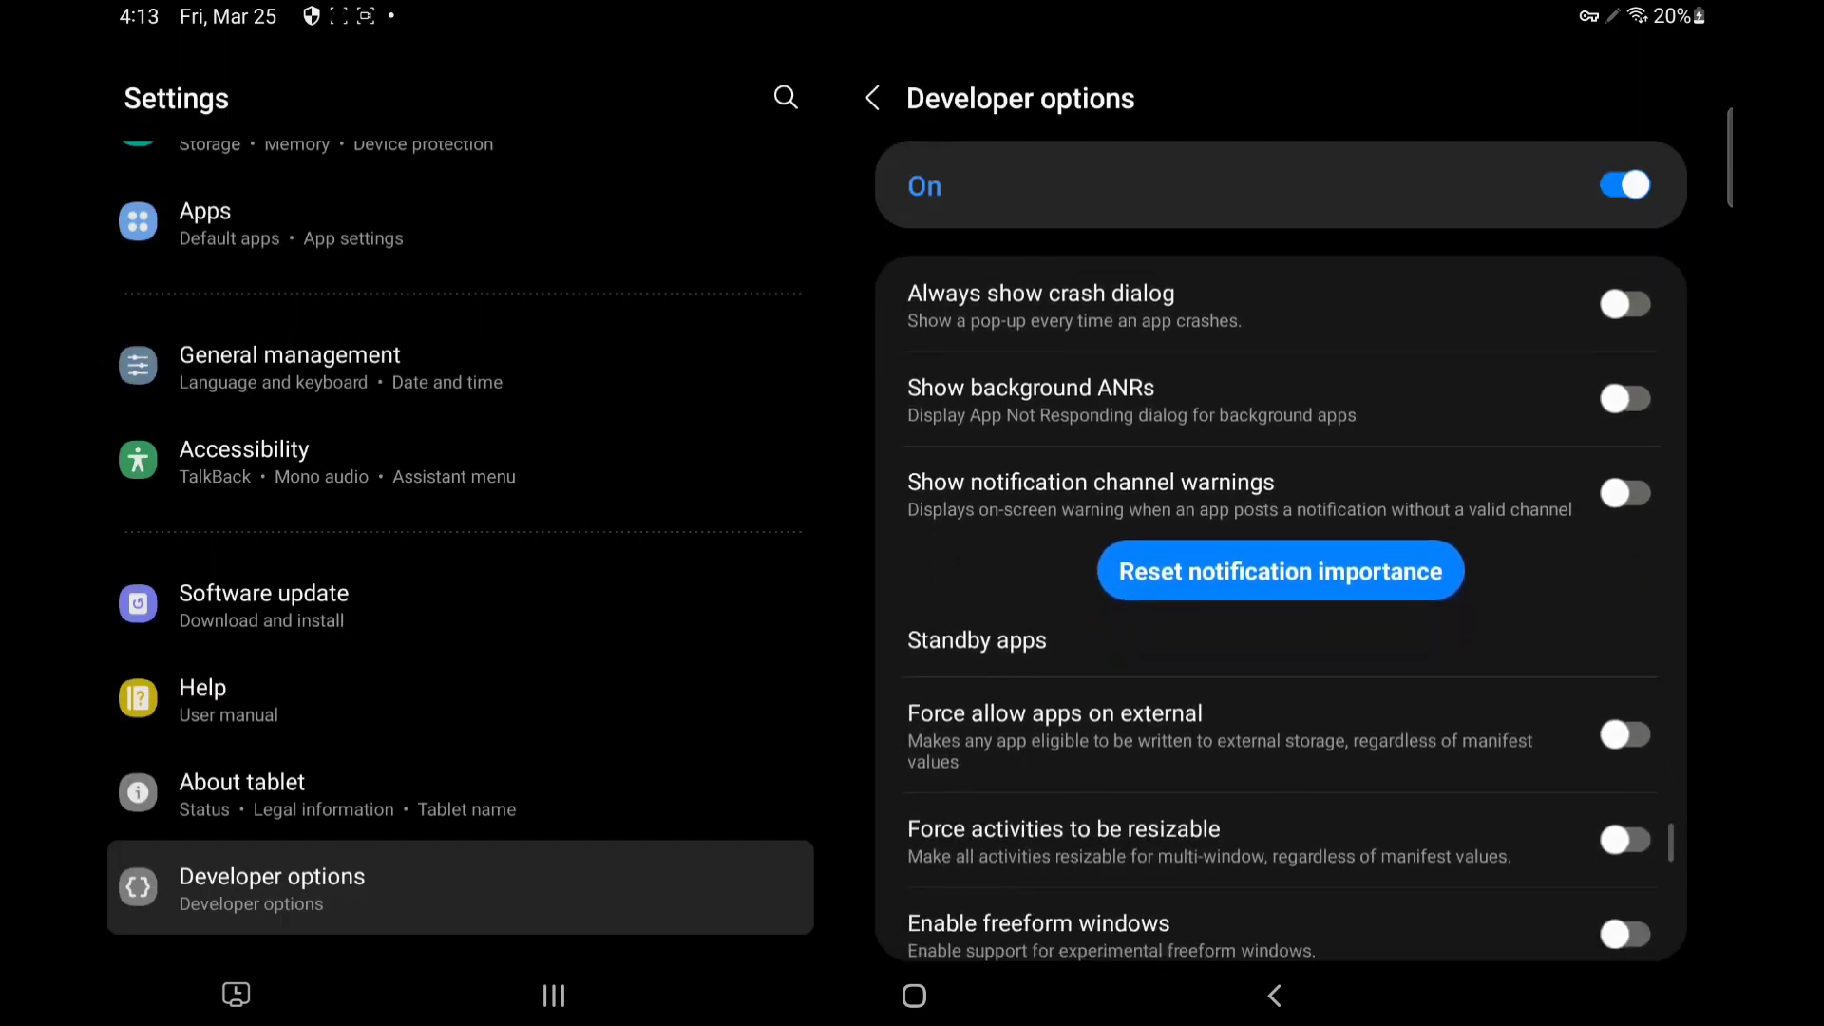
pyautogui.scroll(2, 1282, 600)
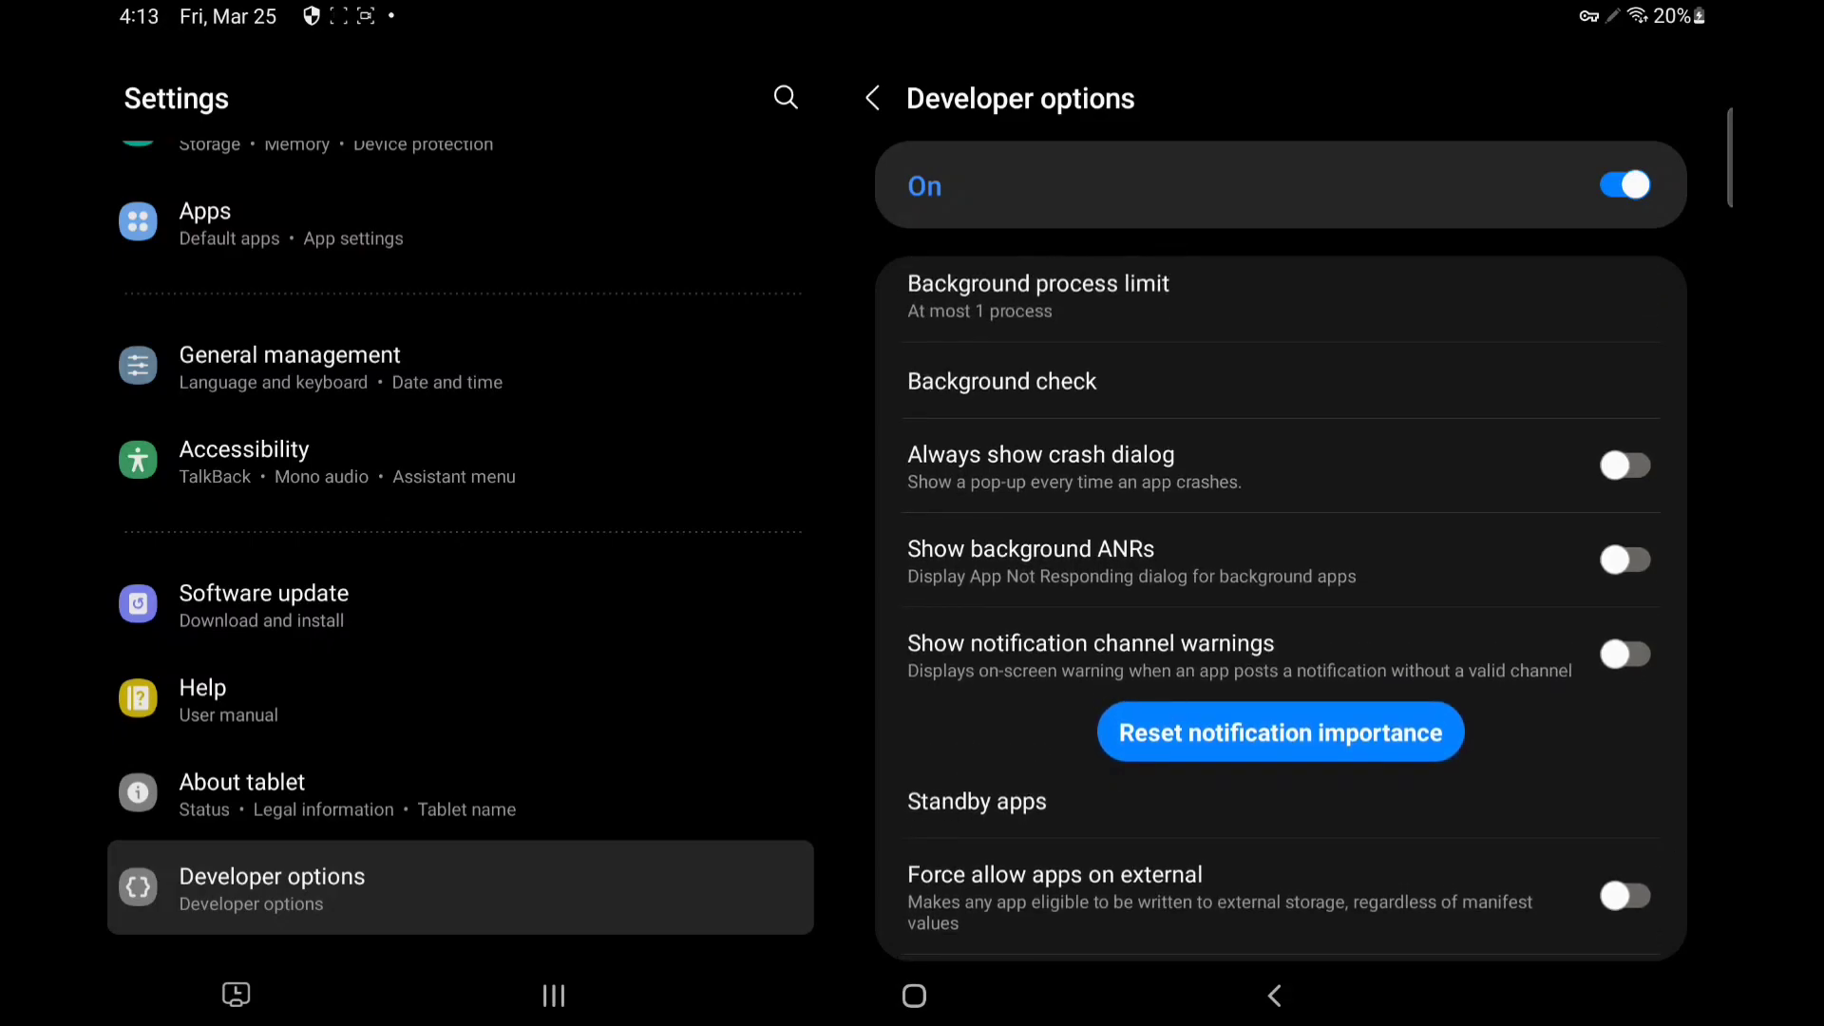
pyautogui.press('super')
# Uninstall the 小米刷新率 app from the app drawer.
pyautogui.moveTo(913, 712); pyautogui.dragTo(912, 285)
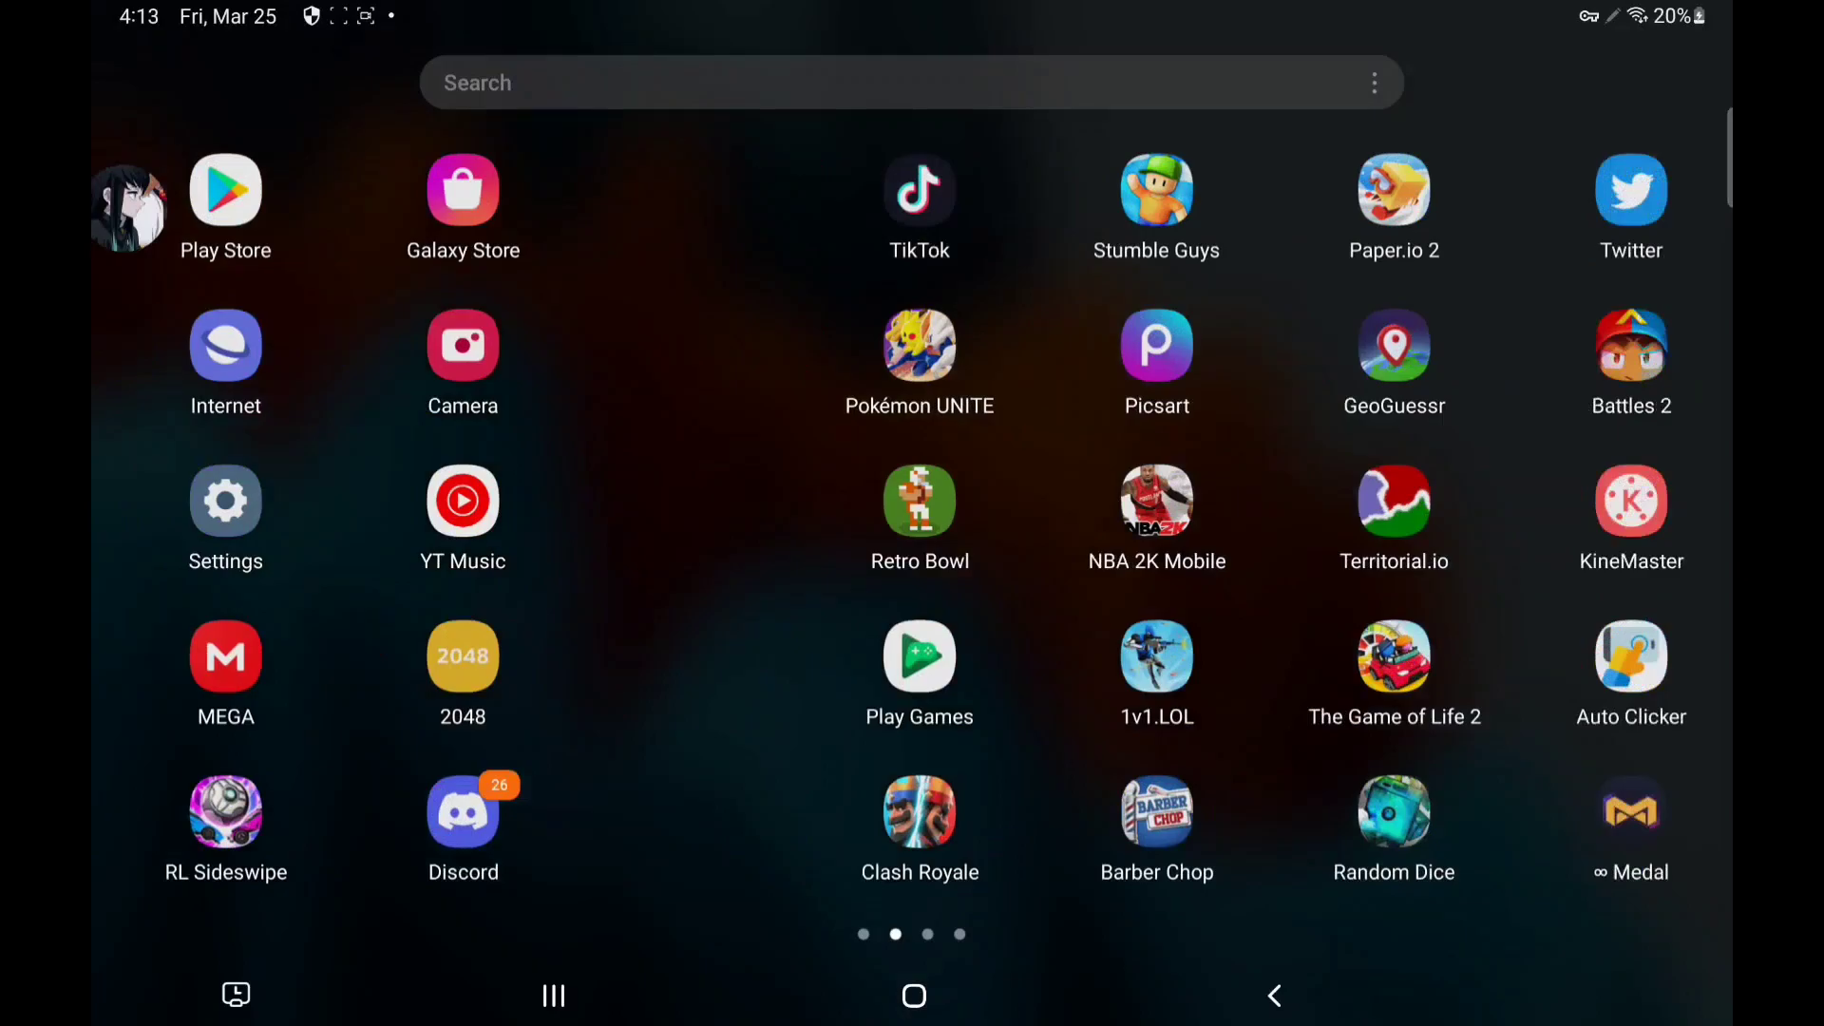
pyautogui.moveTo(1425, 513); pyautogui.dragTo(428, 513)
pyautogui.moveTo(613, 190); pyautogui.dragTo(613, 190)
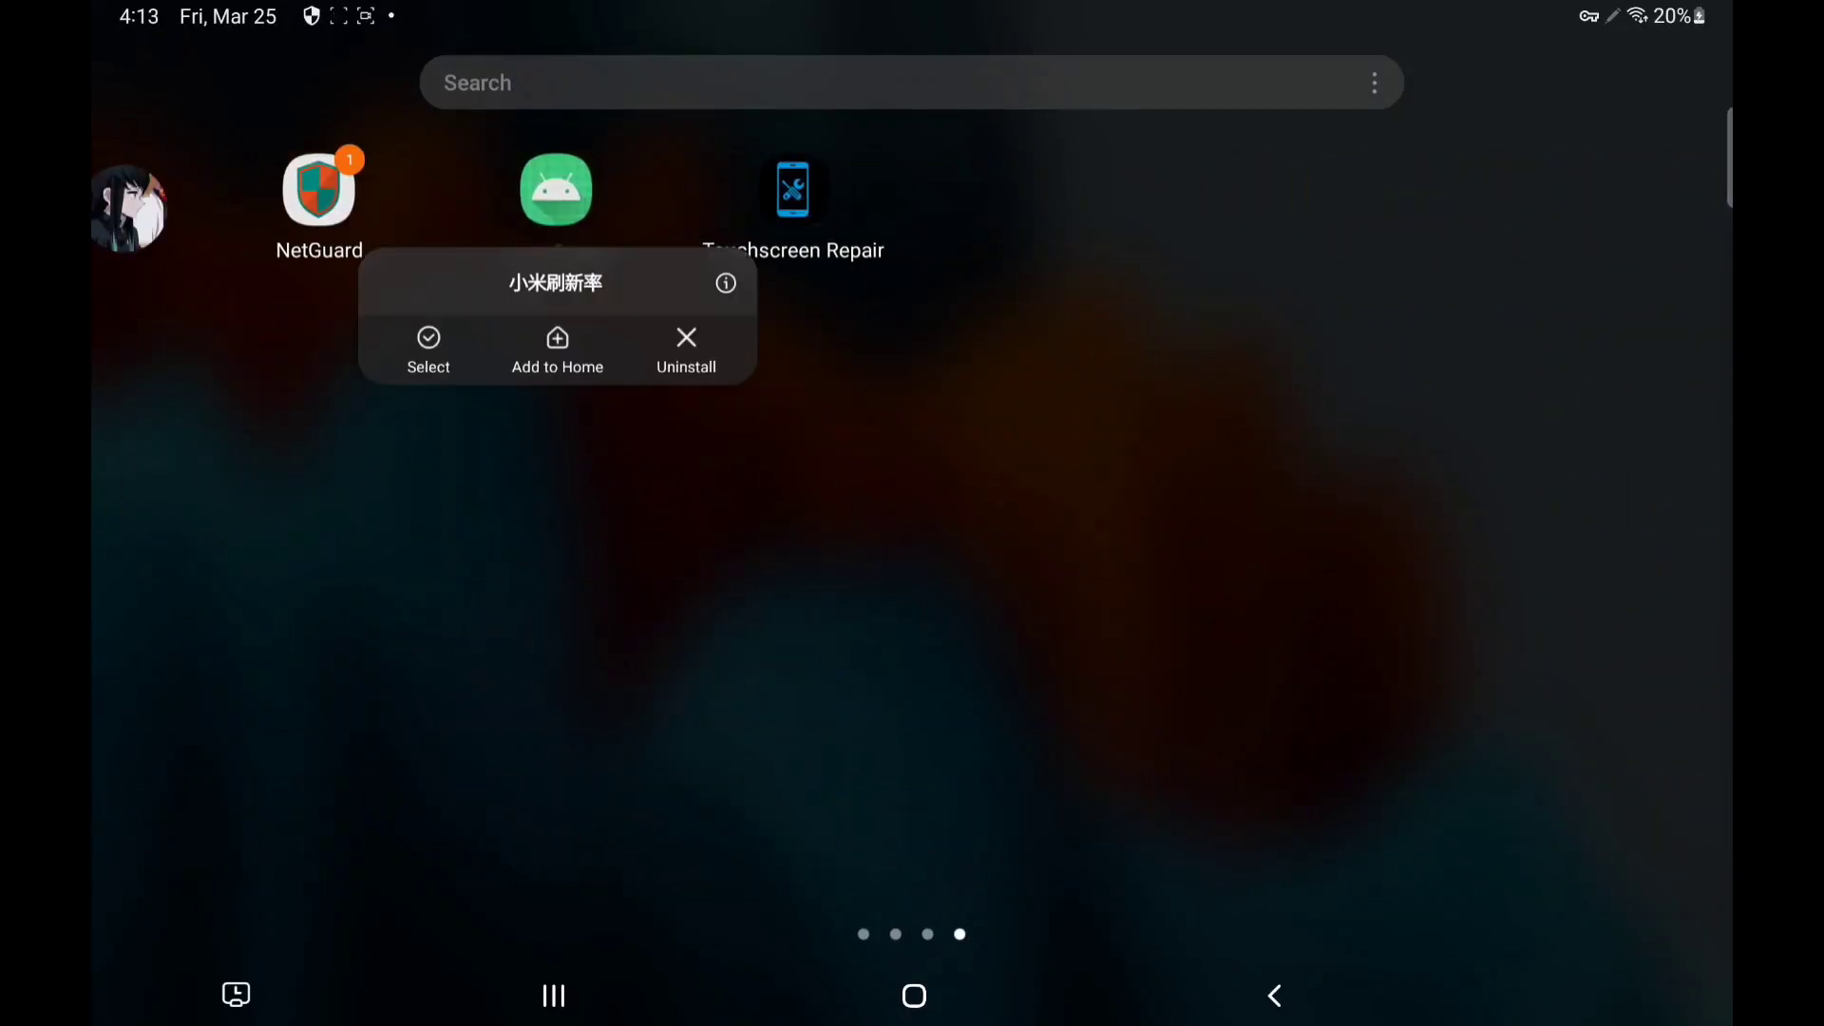
pyautogui.click(684, 343)
pyautogui.click(1035, 883)
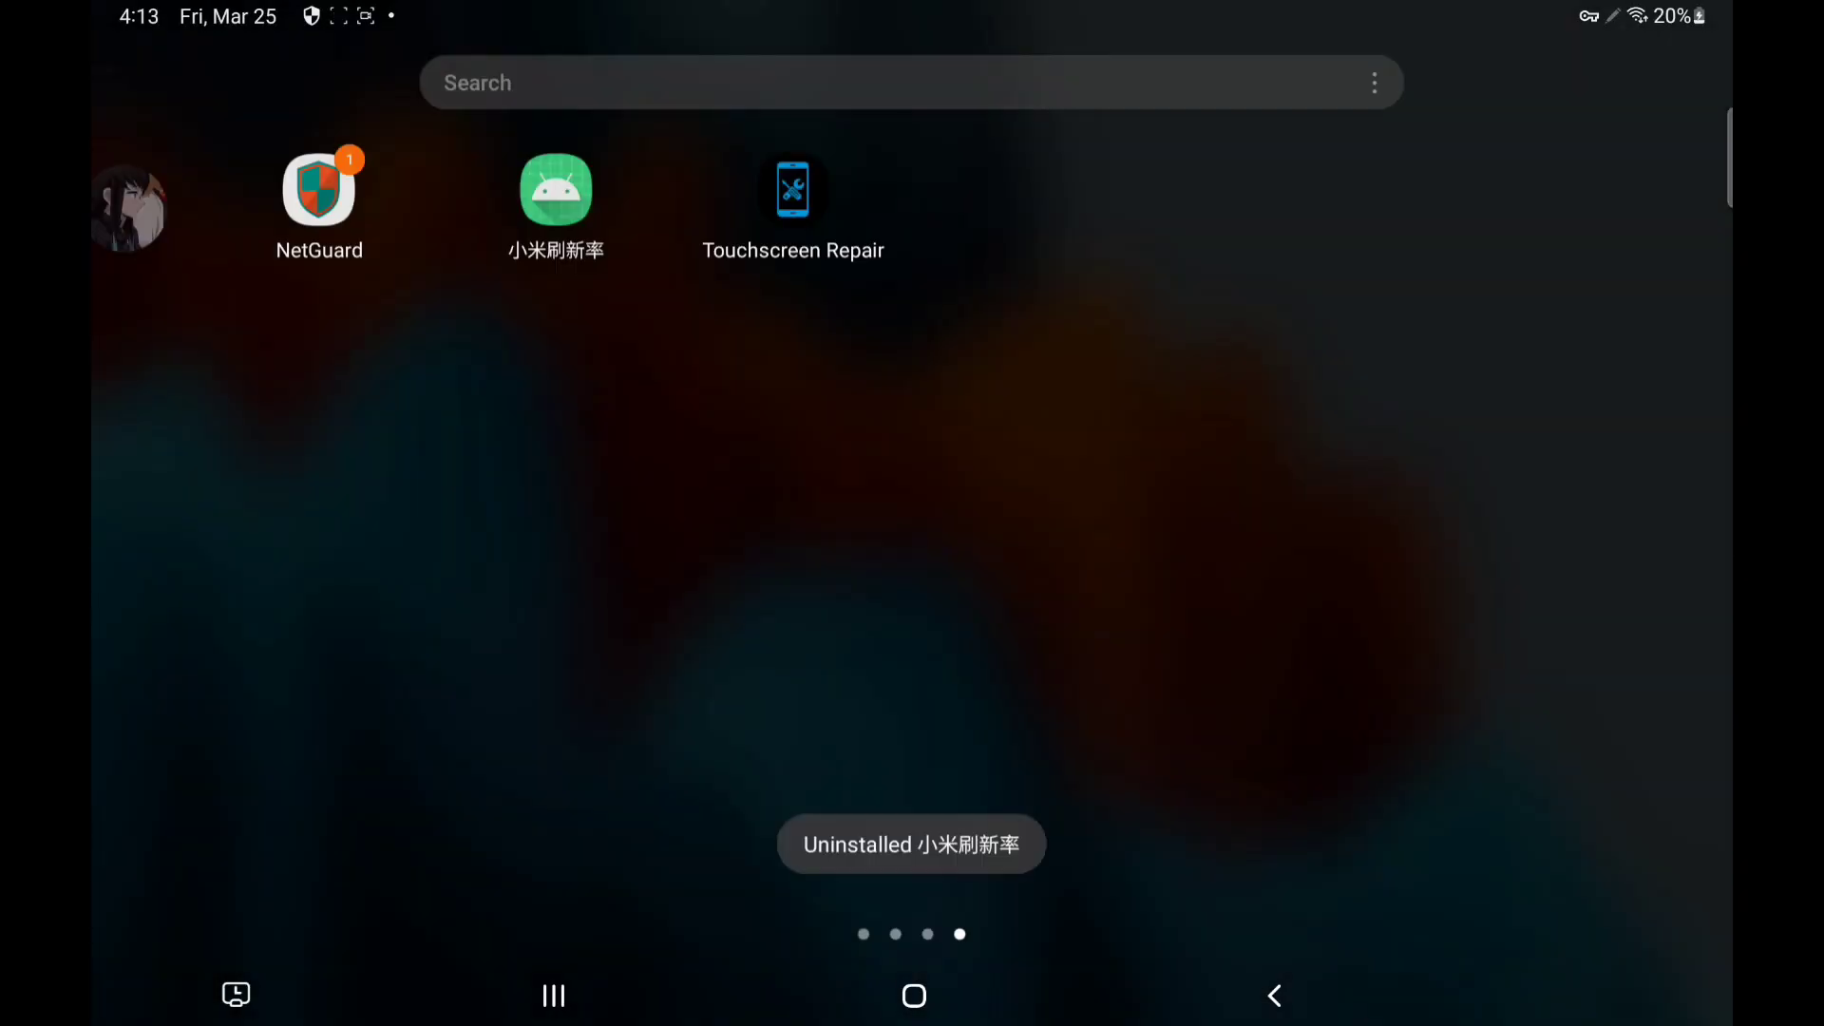
pyautogui.moveTo(427, 514); pyautogui.dragTo(1425, 513)
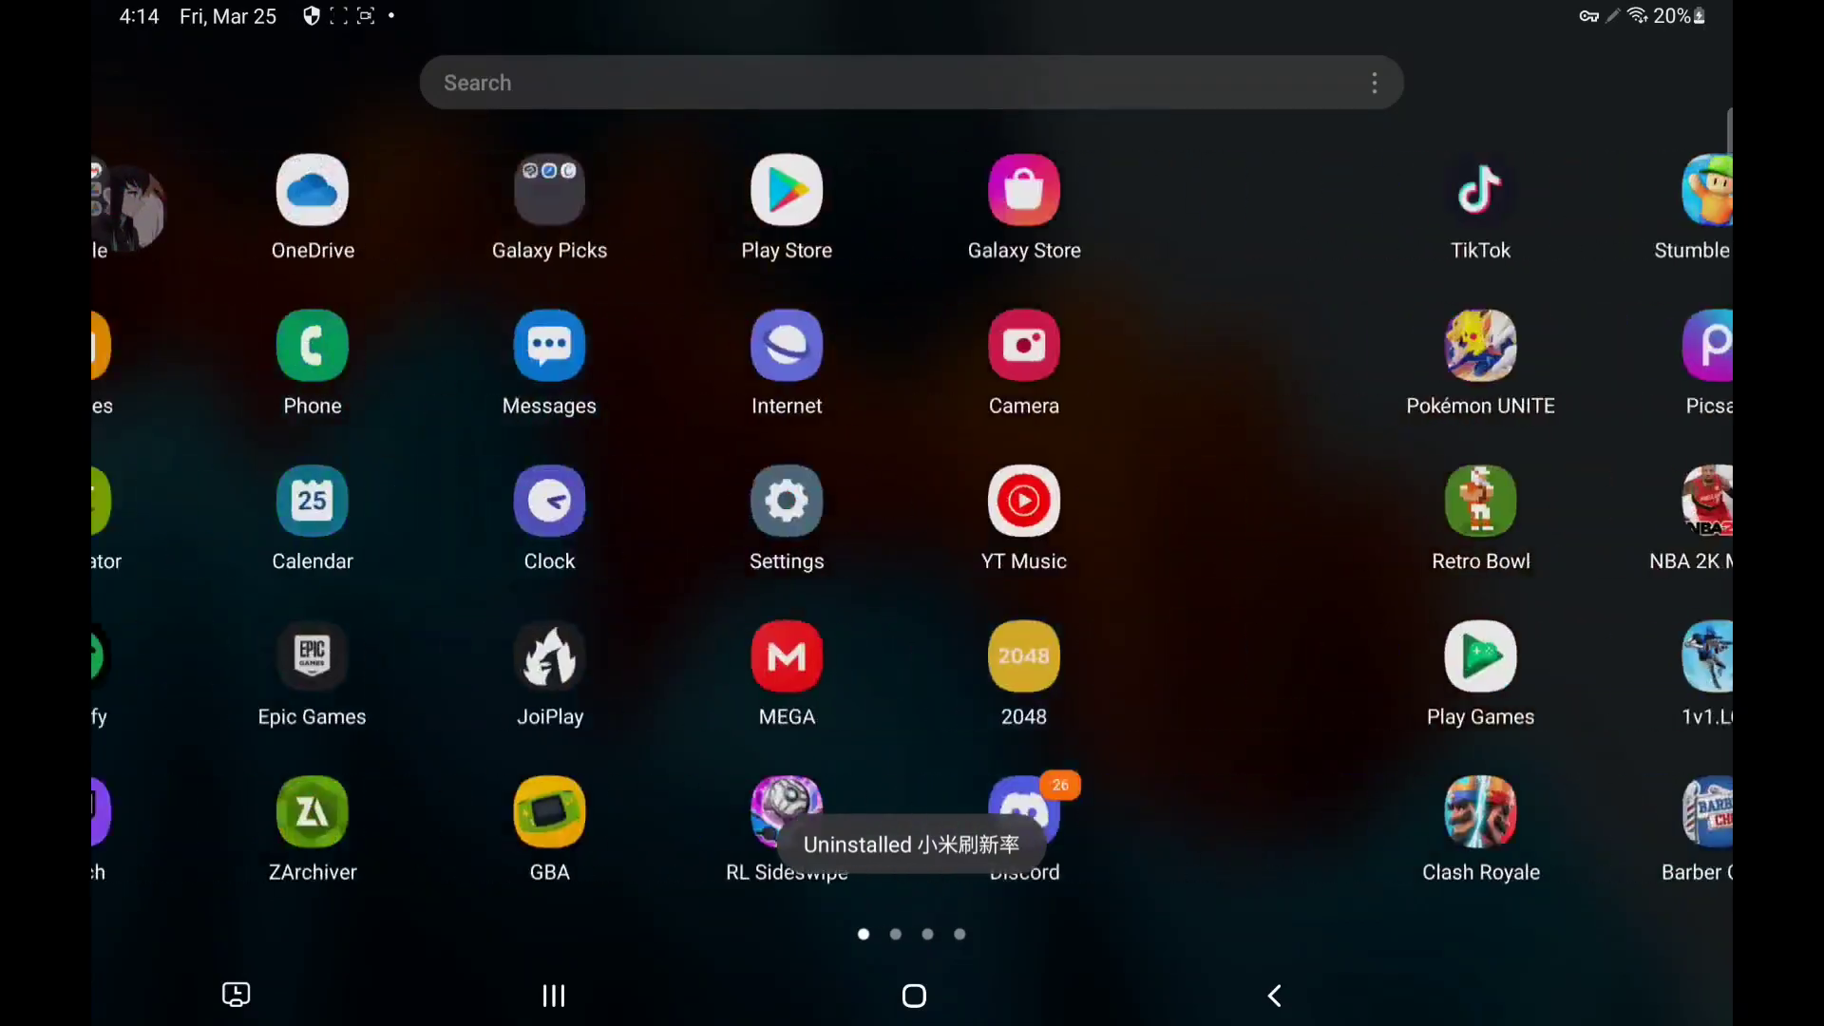
# Install 小米刷新率 from the refresh_rate APK in My Files Recent files, then open it.
pyautogui.click(555, 349)
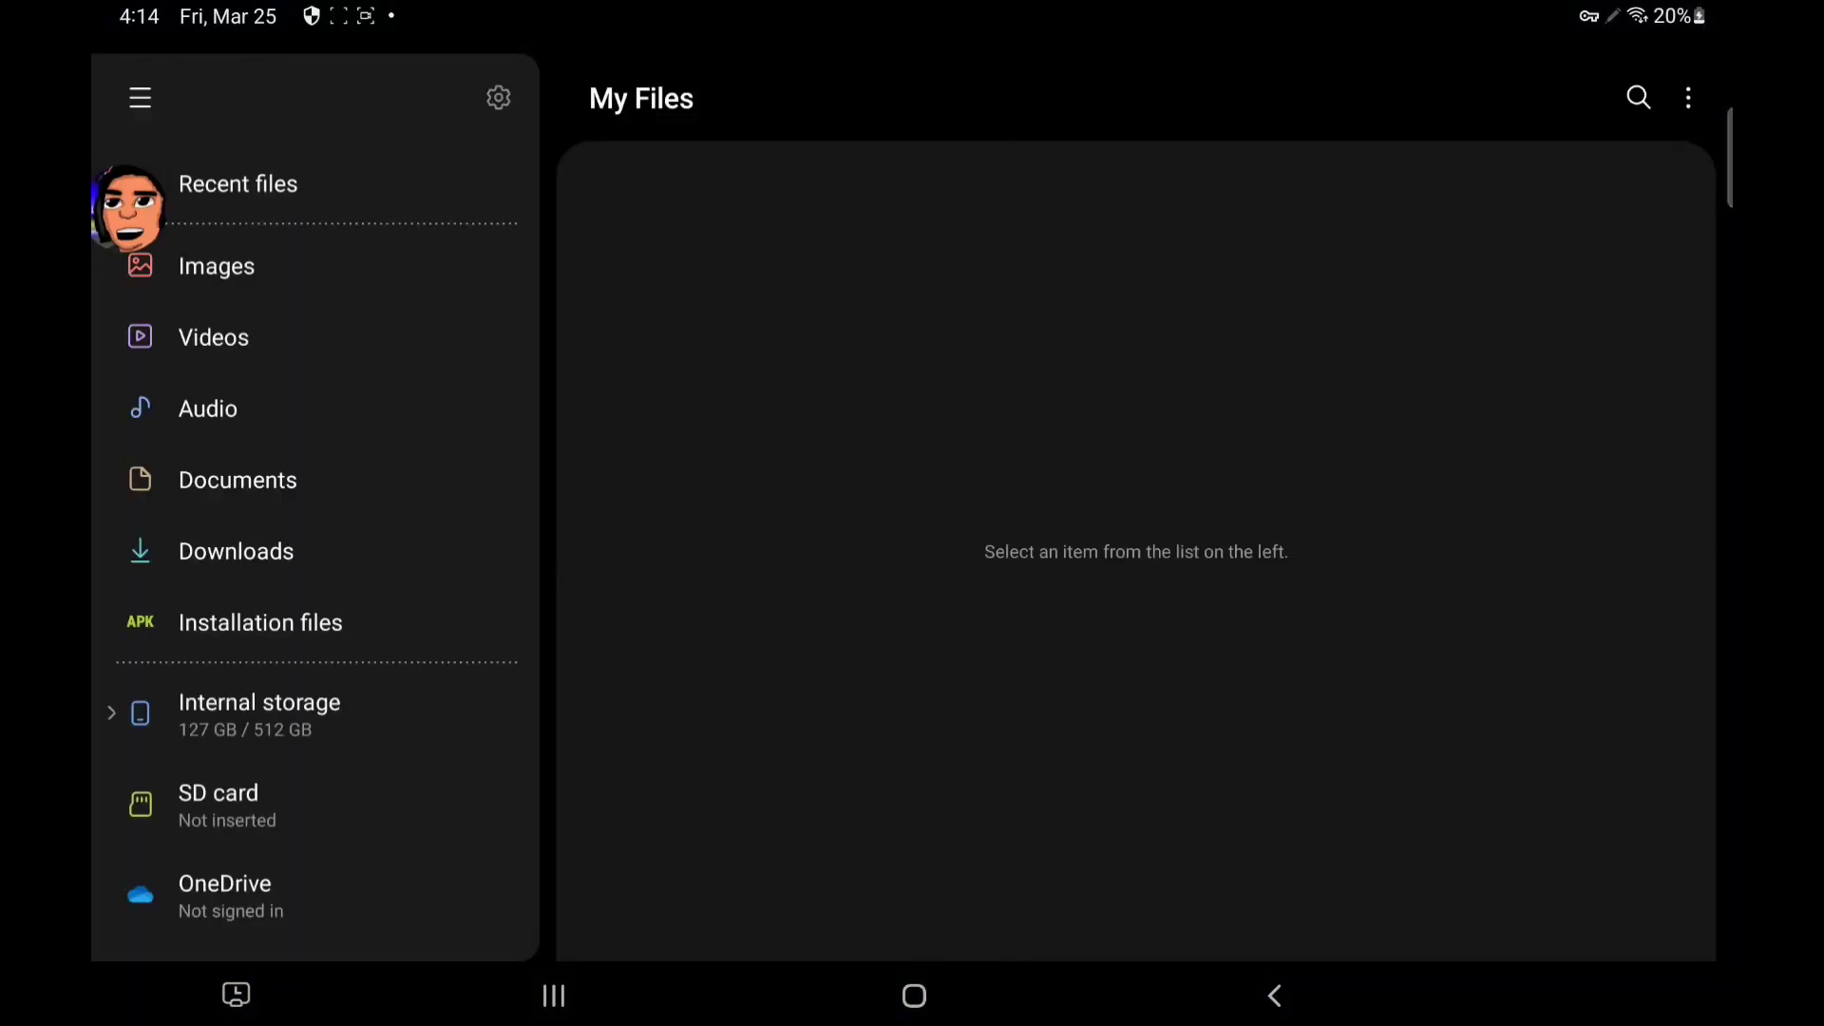
pyautogui.click(237, 184)
pyautogui.scroll(-5, 1141, 600)
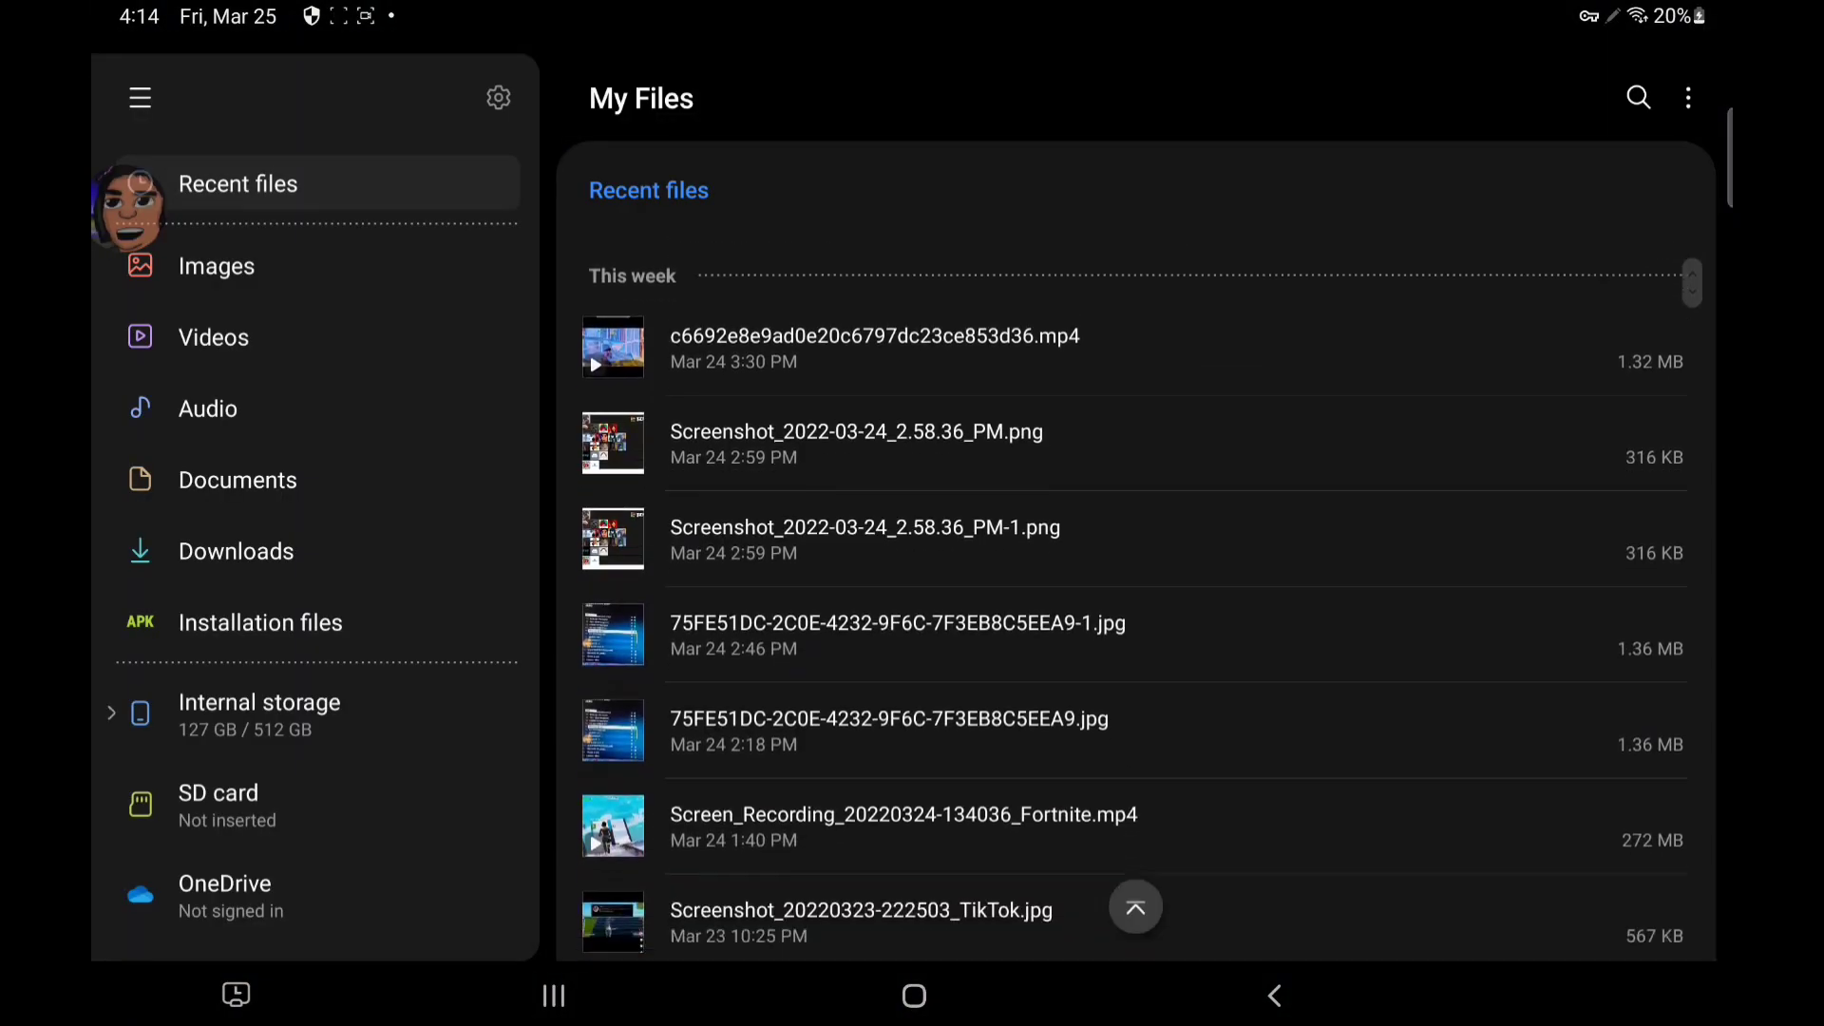
pyautogui.scroll(-5, 1140, 599)
pyautogui.scroll(-5, 1140, 599)
pyautogui.scroll(-5, 1141, 599)
pyautogui.scroll(-5, 1141, 598)
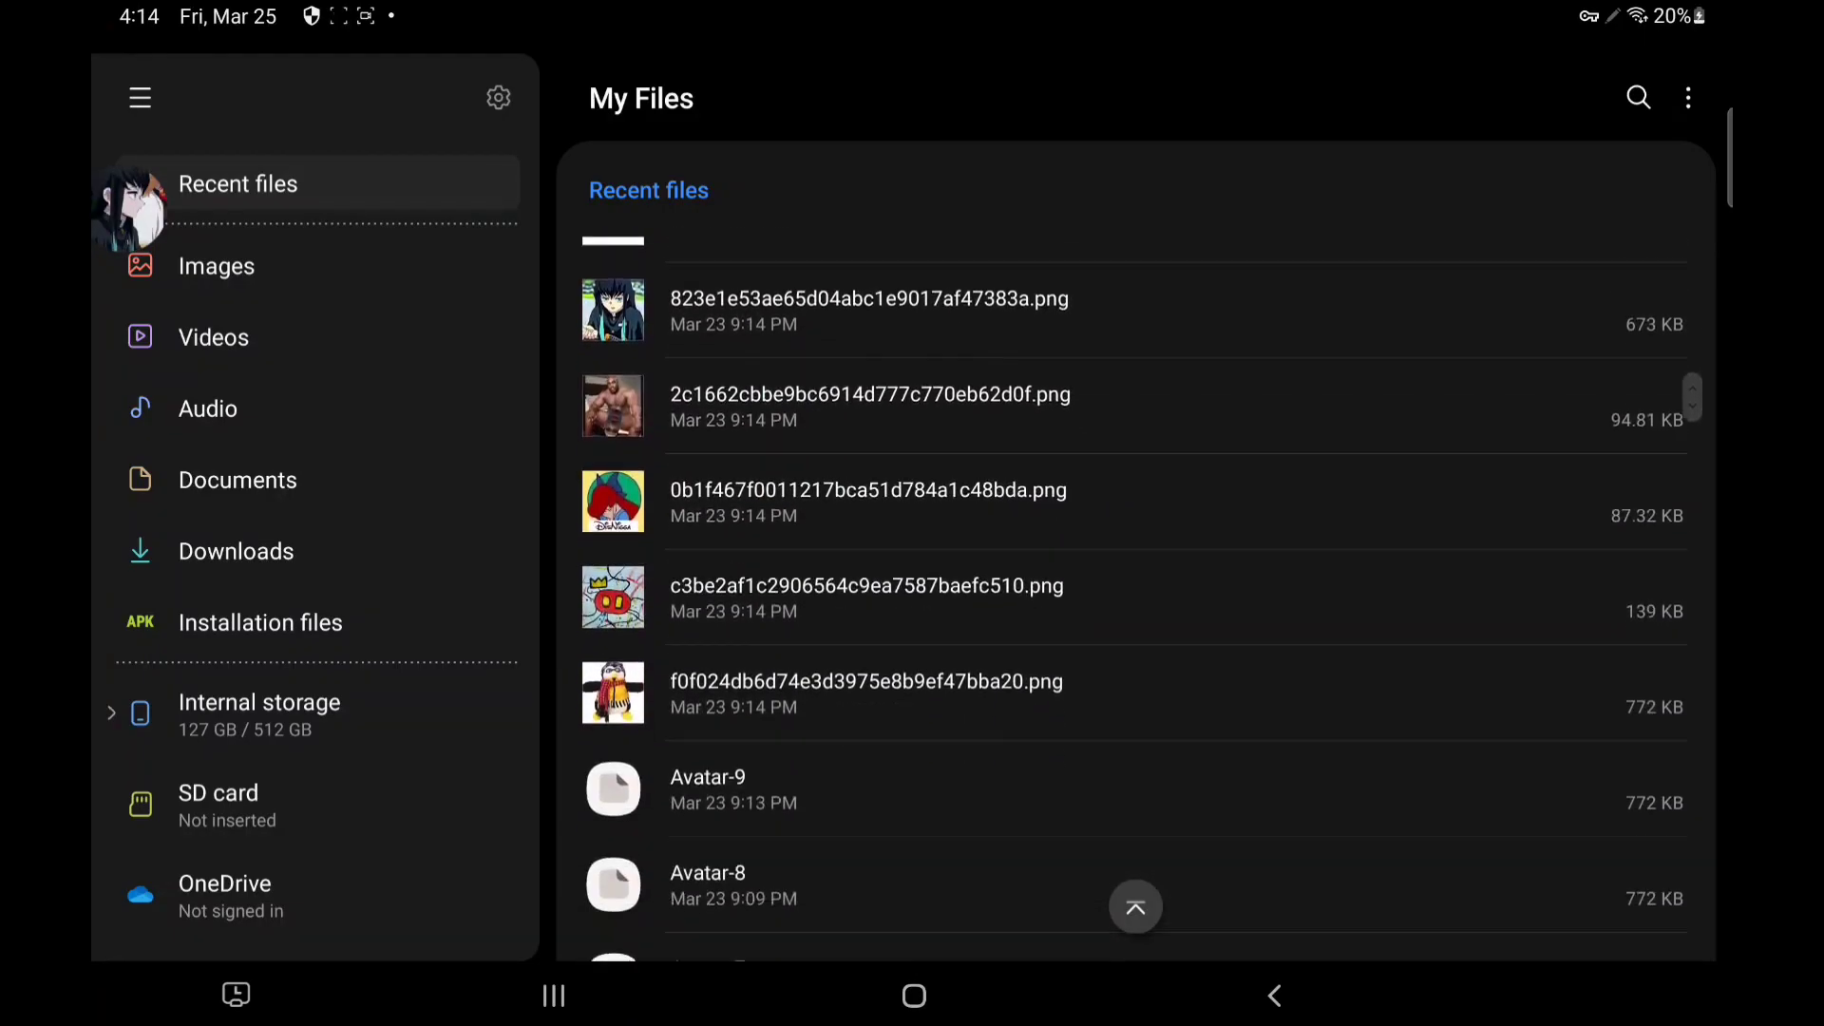
pyautogui.scroll(-5, 1140, 599)
pyautogui.scroll(-5, 1140, 598)
pyautogui.scroll(-5, 1141, 599)
pyautogui.scroll(-5, 1140, 600)
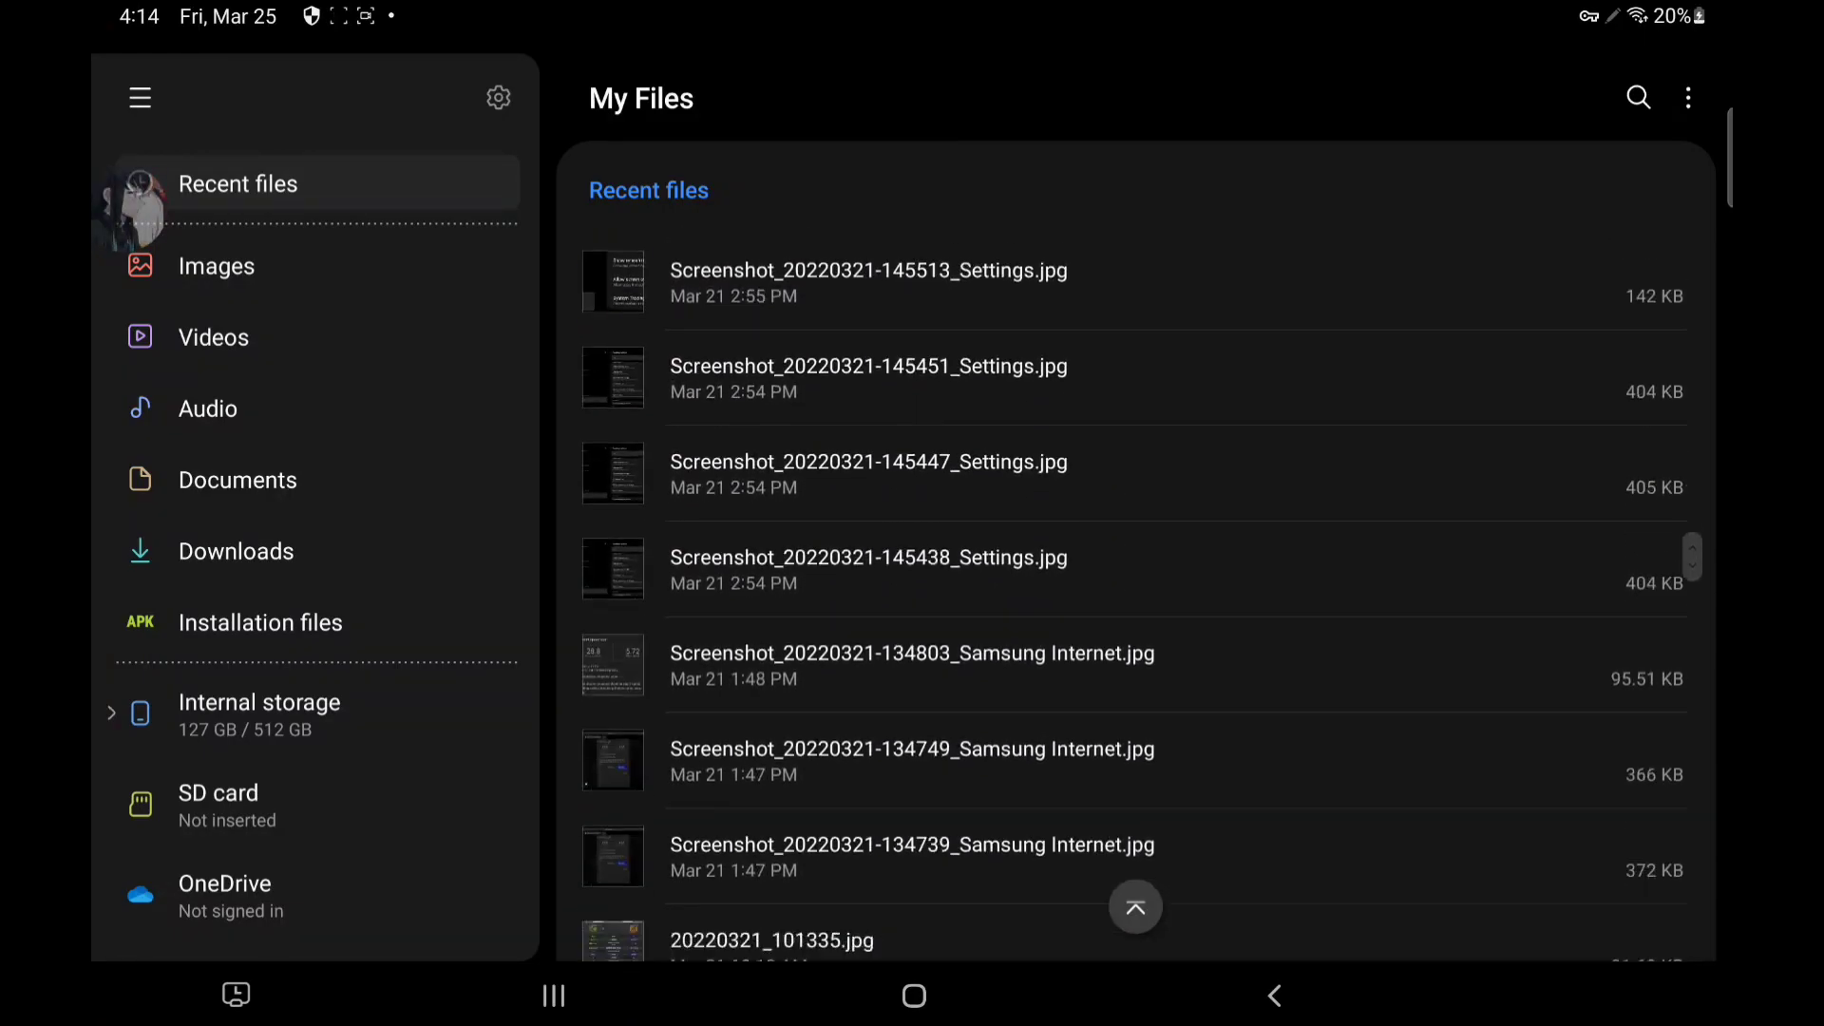
pyautogui.scroll(-5, 1140, 599)
pyautogui.scroll(-5, 1140, 599)
pyautogui.scroll(-5, 1140, 599)
pyautogui.scroll(-2, 1140, 600)
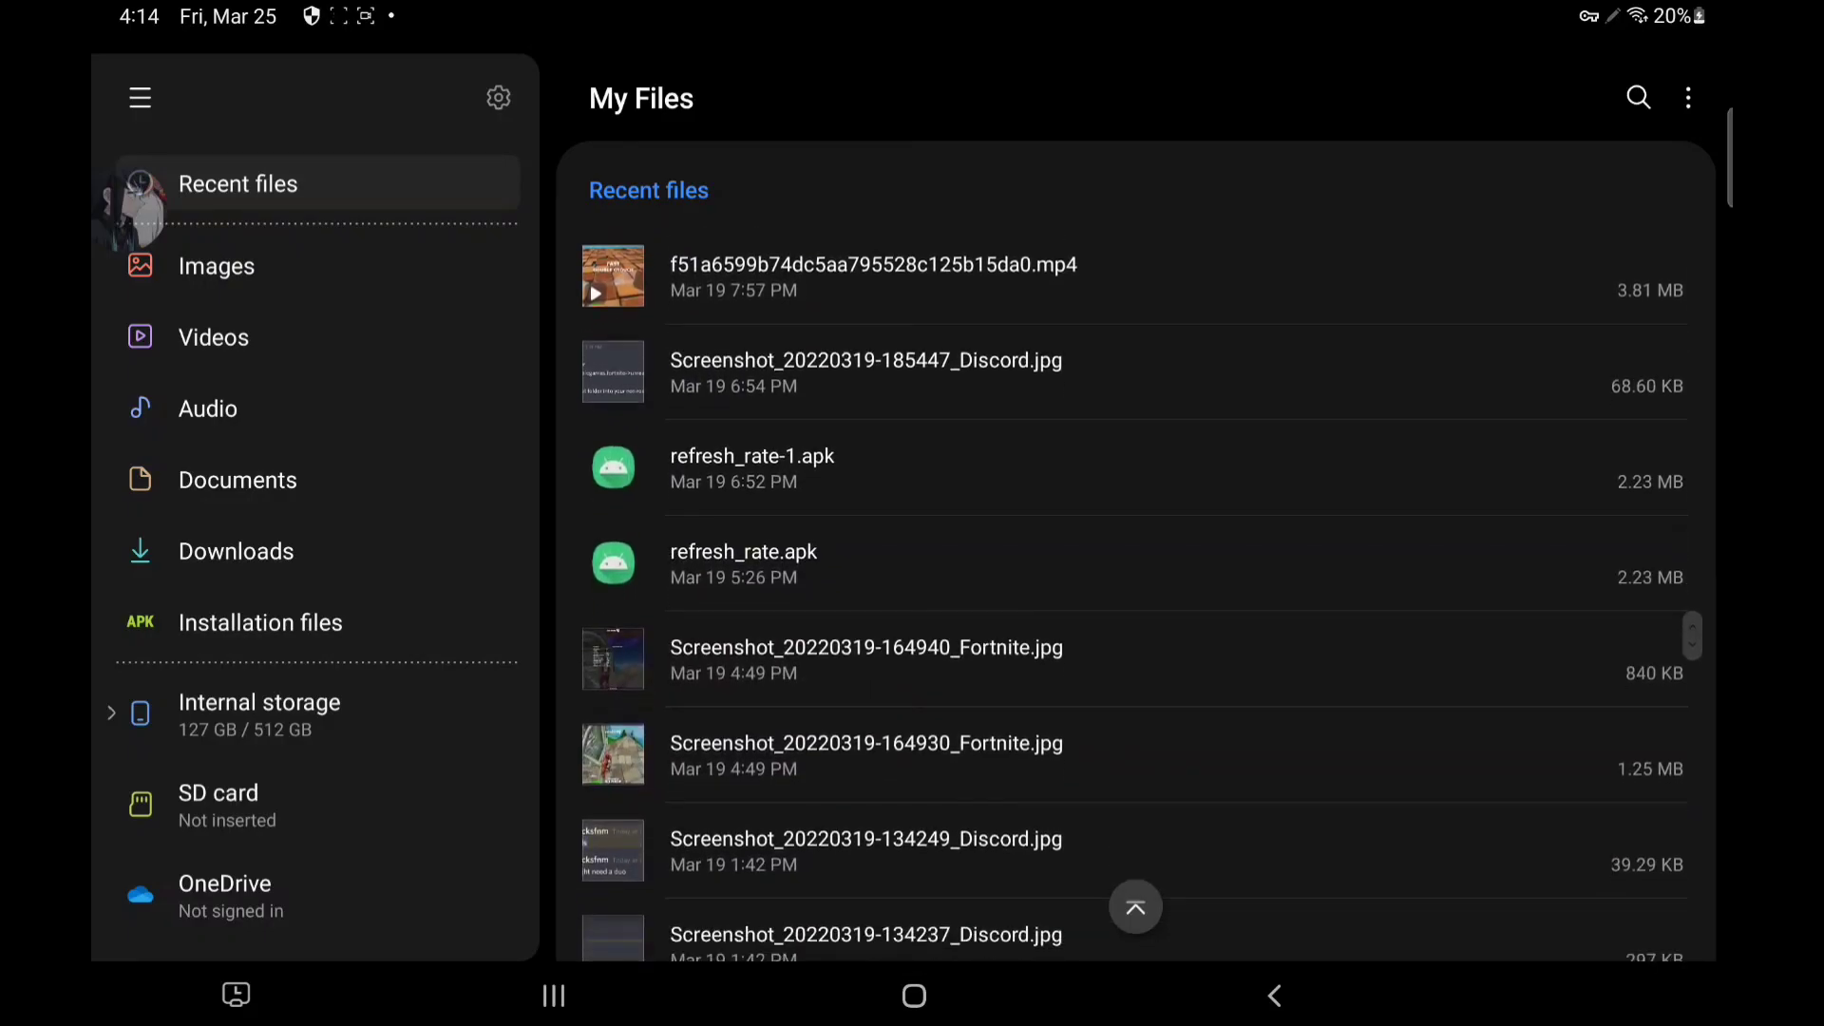
pyautogui.click(751, 467)
pyautogui.click(1112, 926)
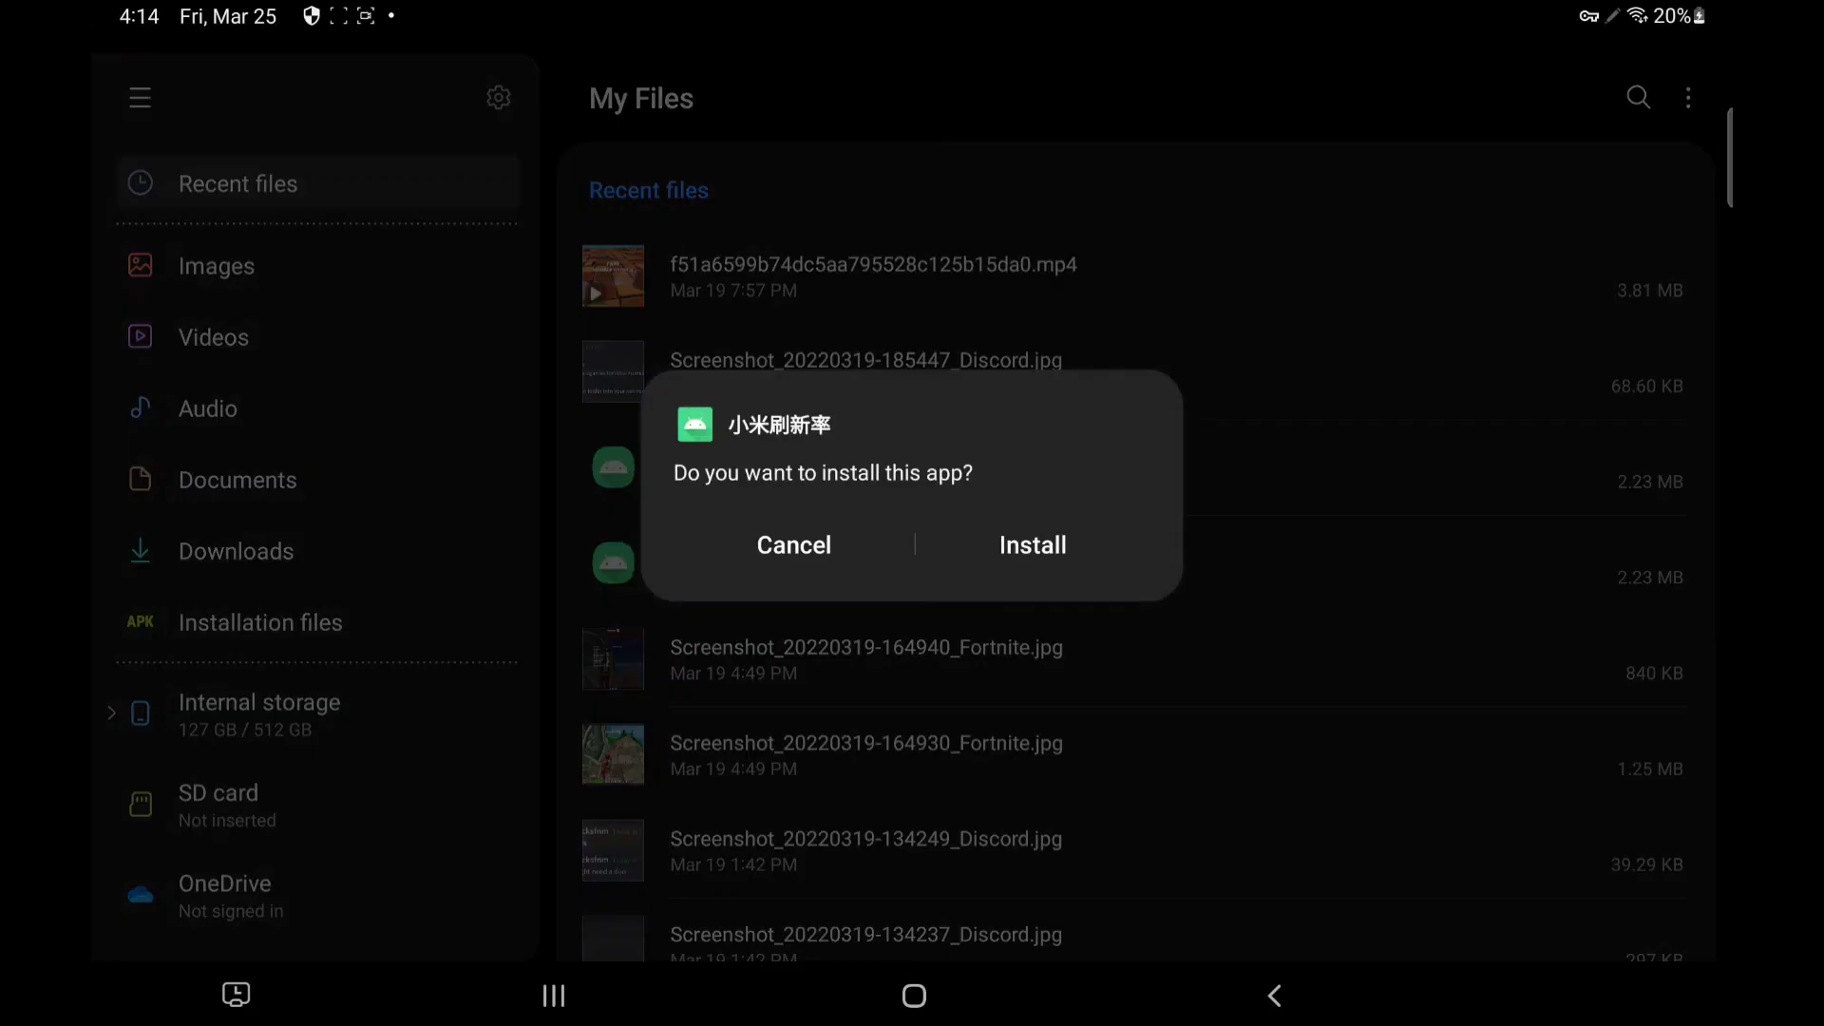
pyautogui.click(1033, 545)
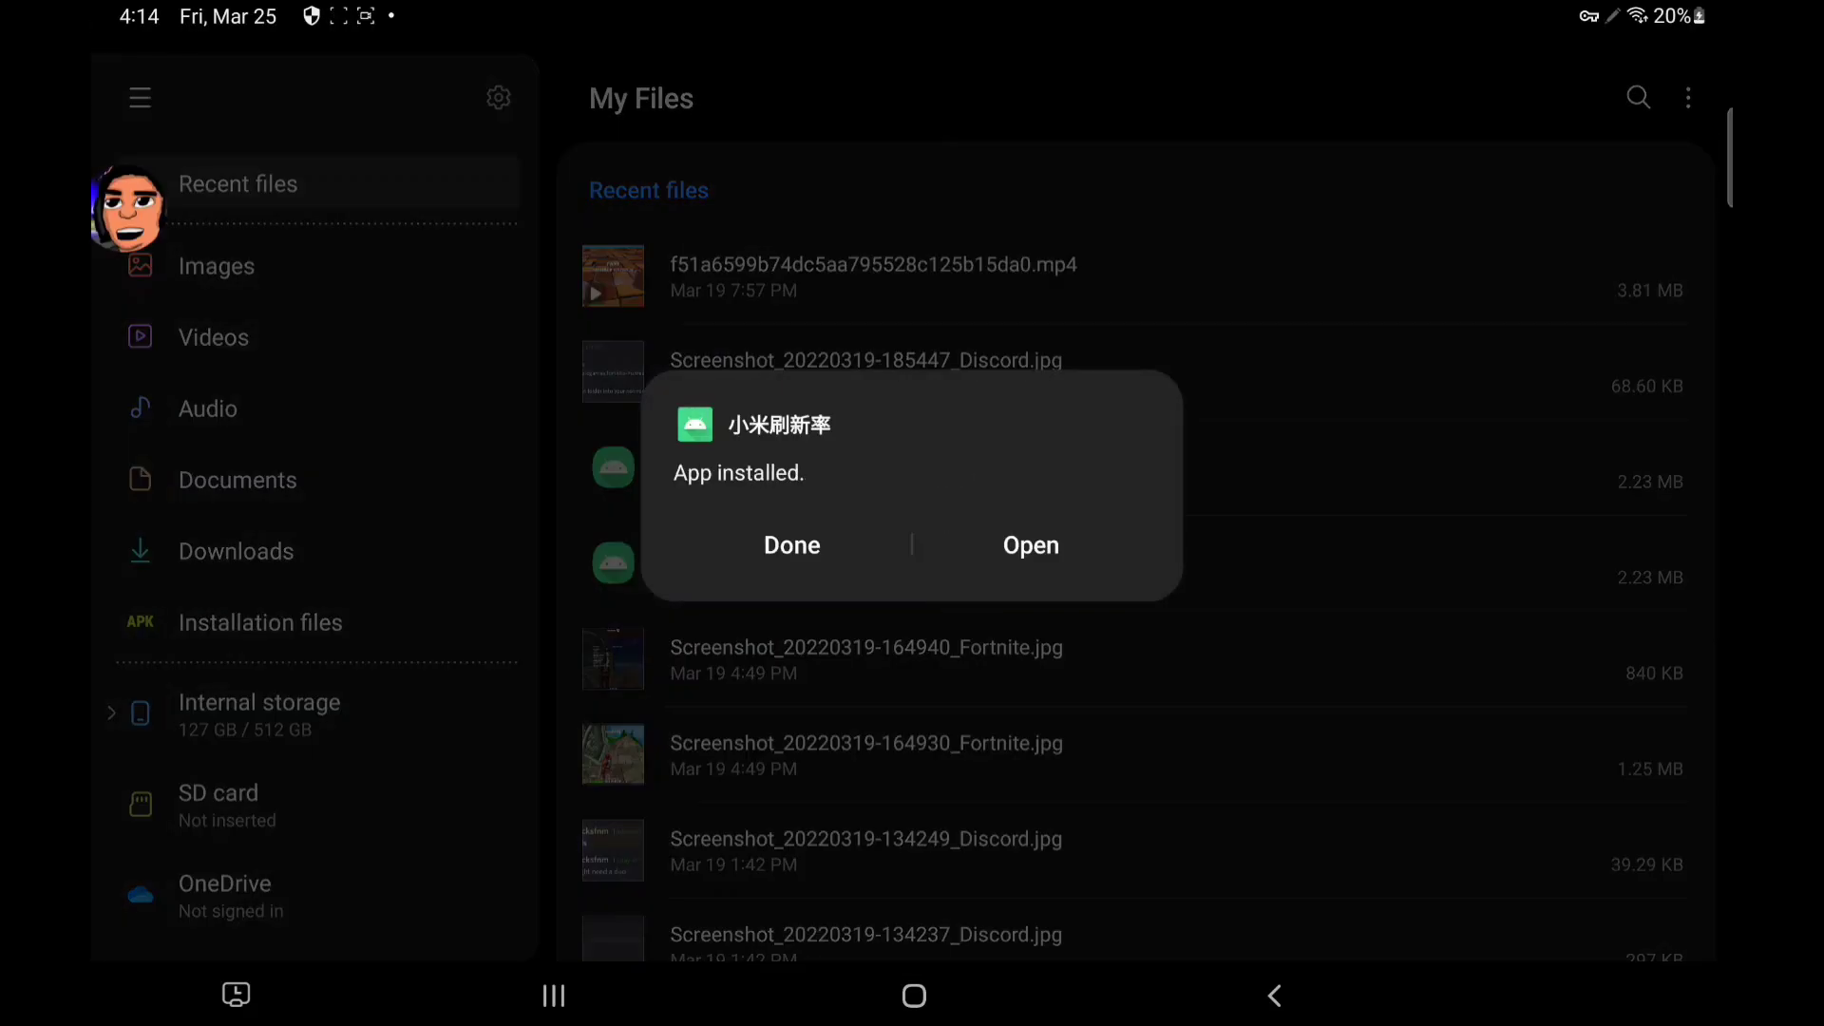
pyautogui.click(1030, 545)
# Dismiss the compatibility warning and select 90Hz until 修改成功 appears.
pyautogui.click(913, 880)
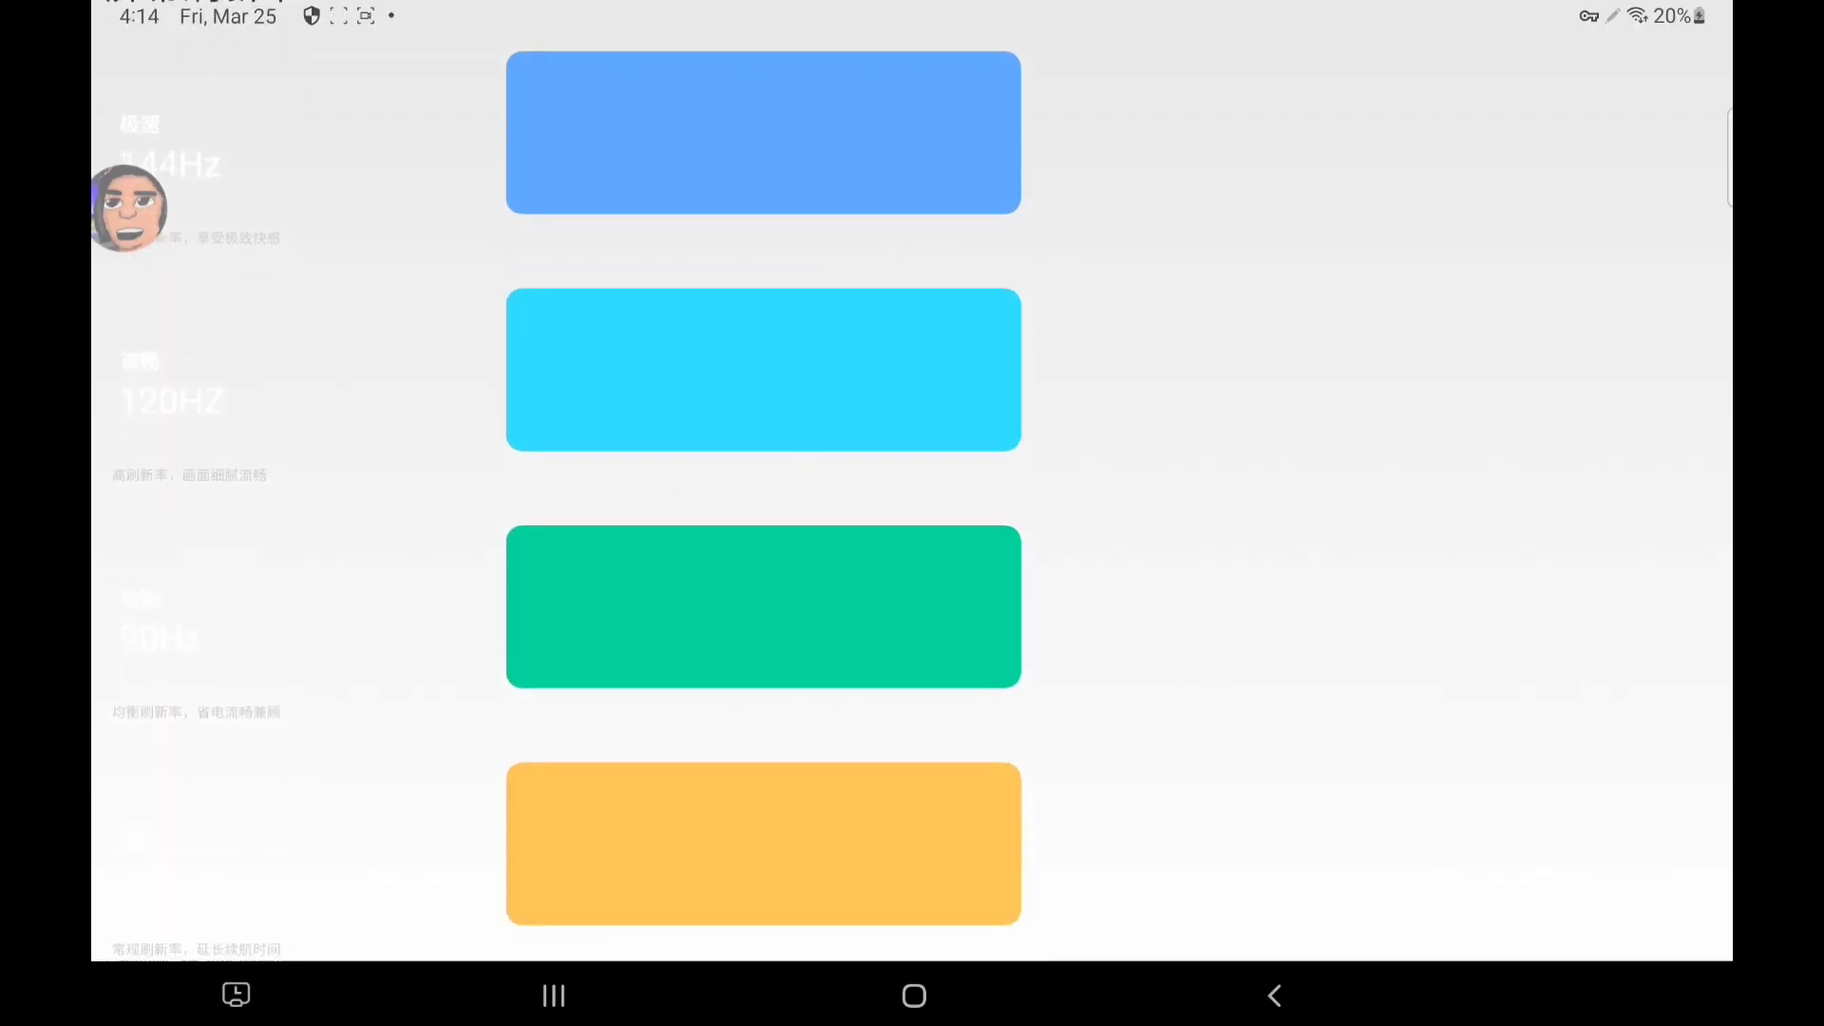
pyautogui.click(762, 605)
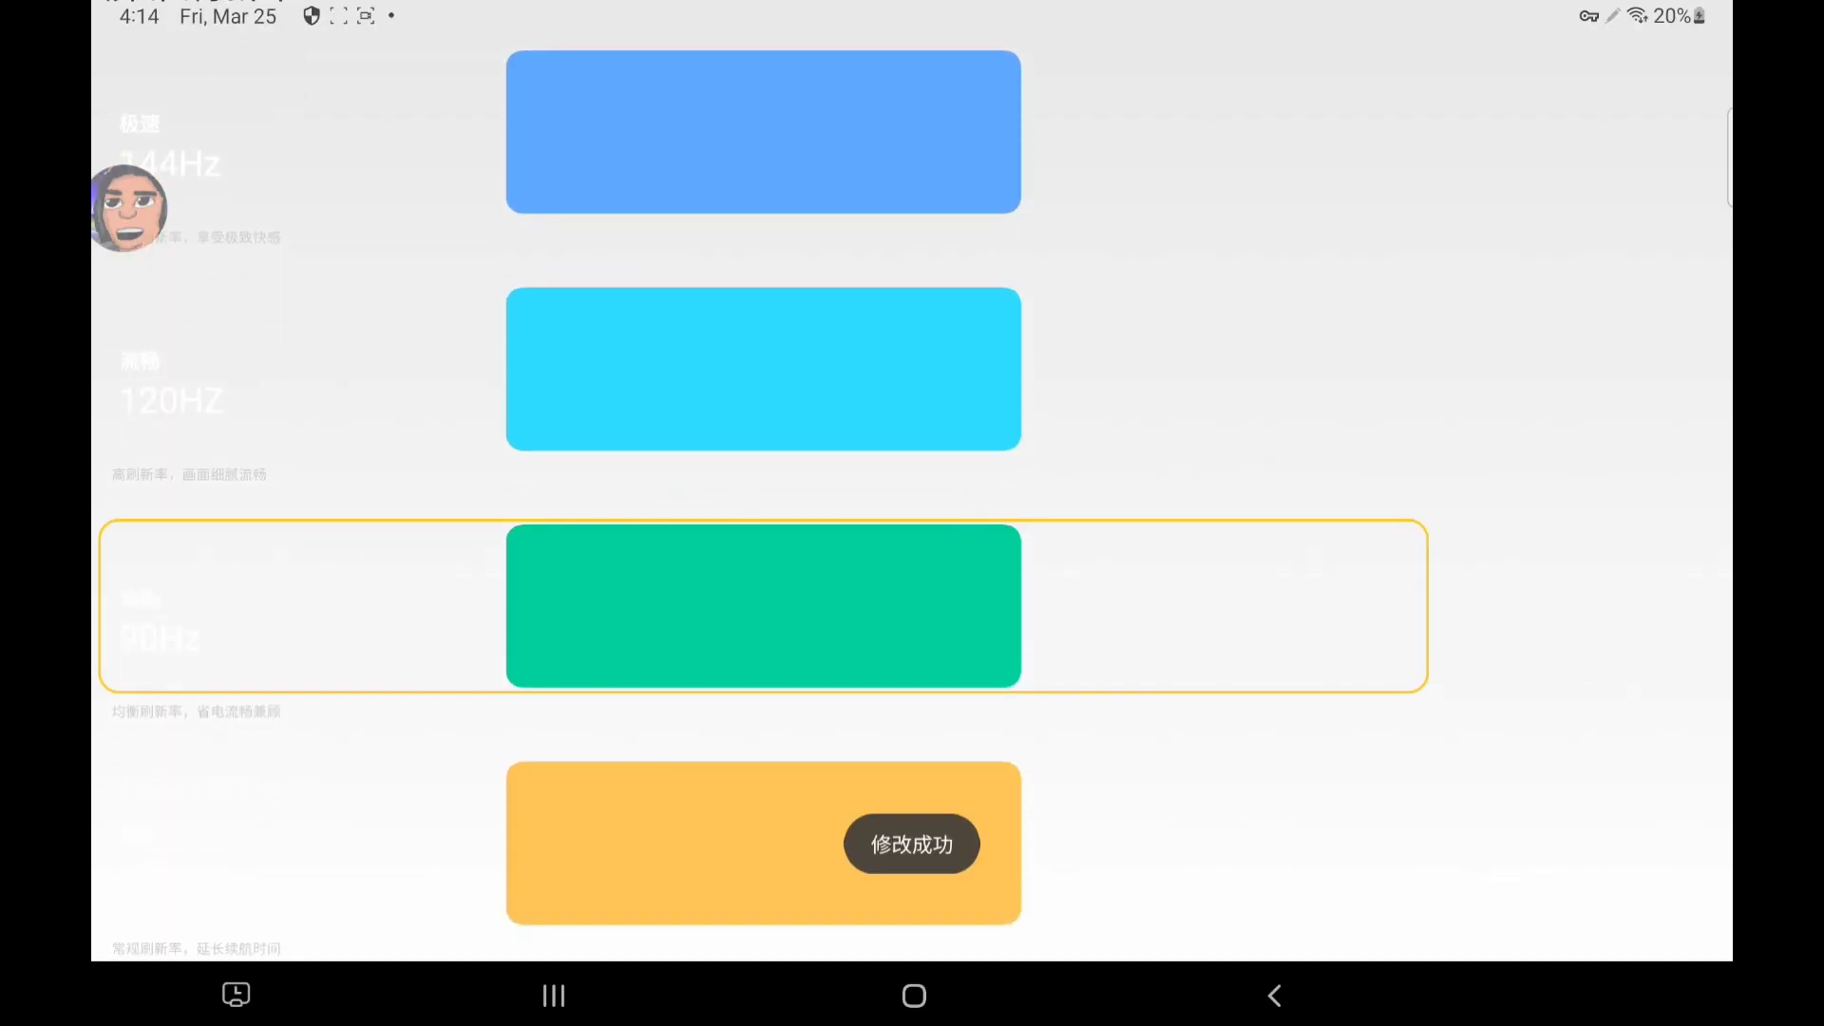